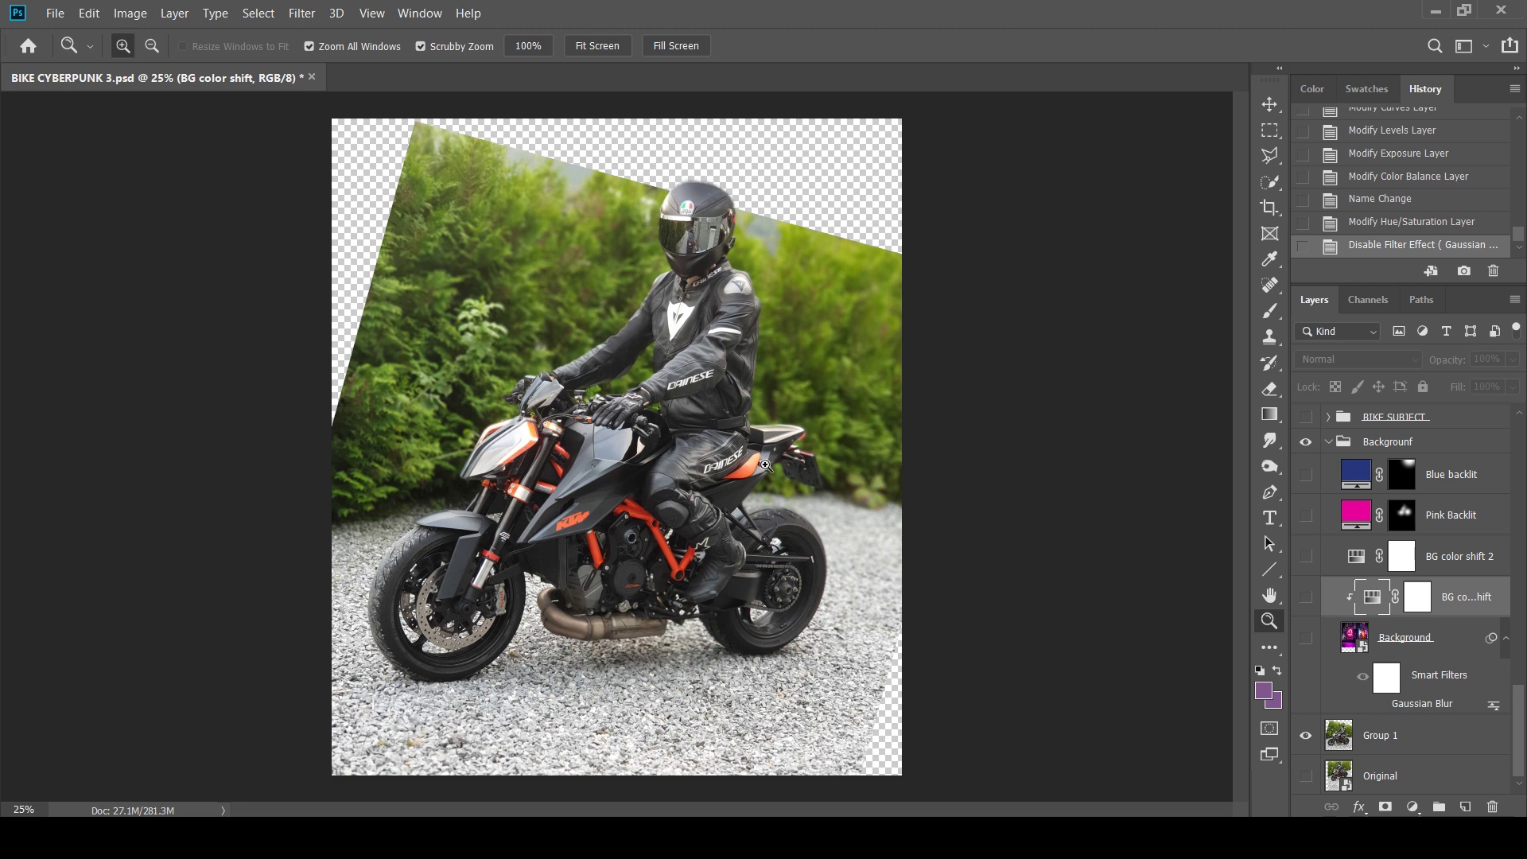
# Hide the hedge photo and re-enable the Background layer's Gaussian Blur at 5.0 pixel radius.
pyautogui.click(1306, 416)
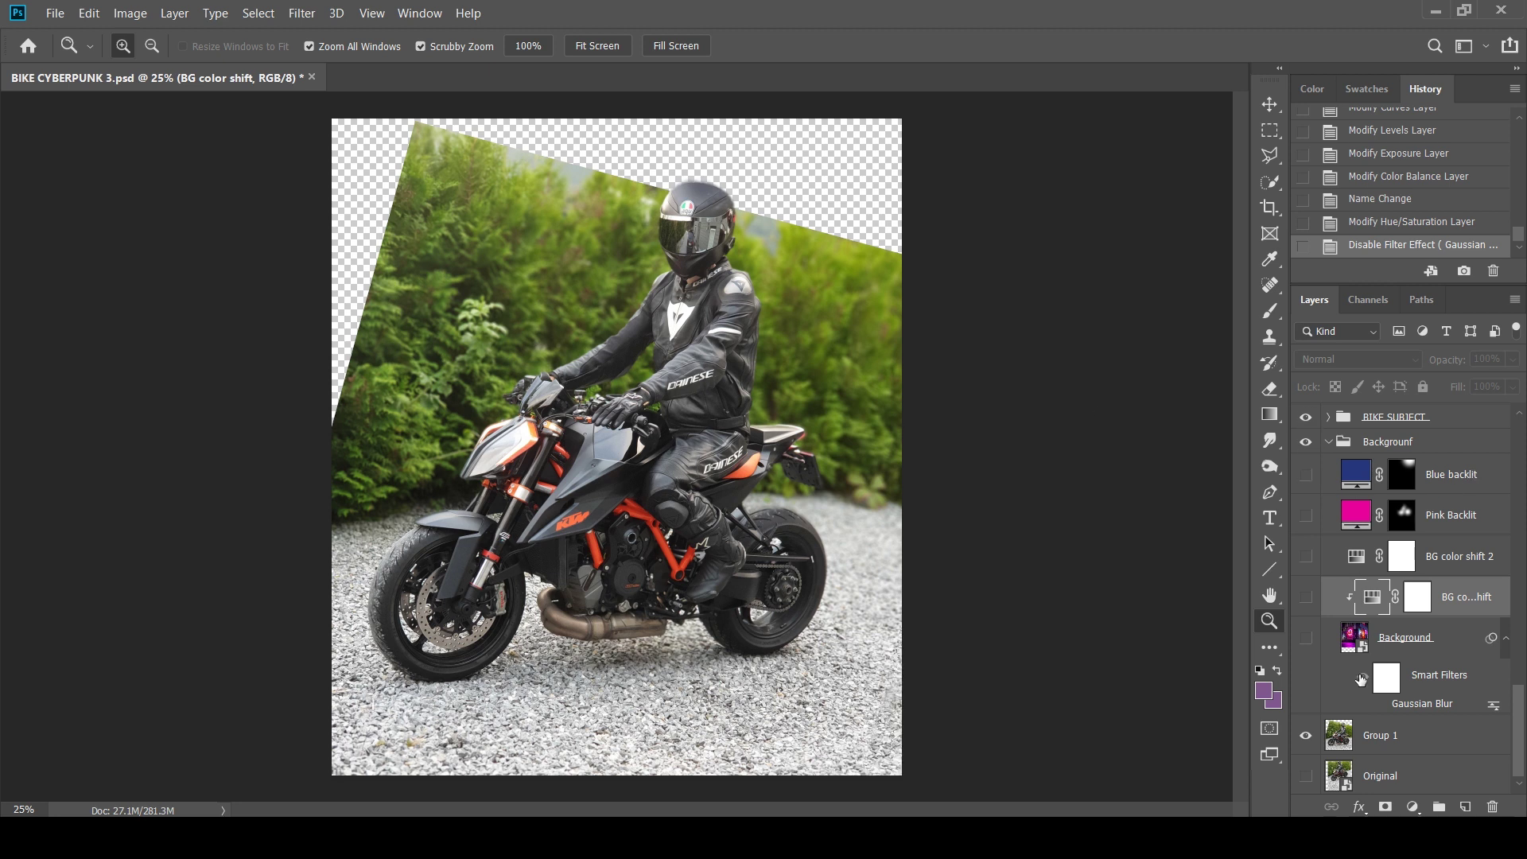
pyautogui.click(1306, 739)
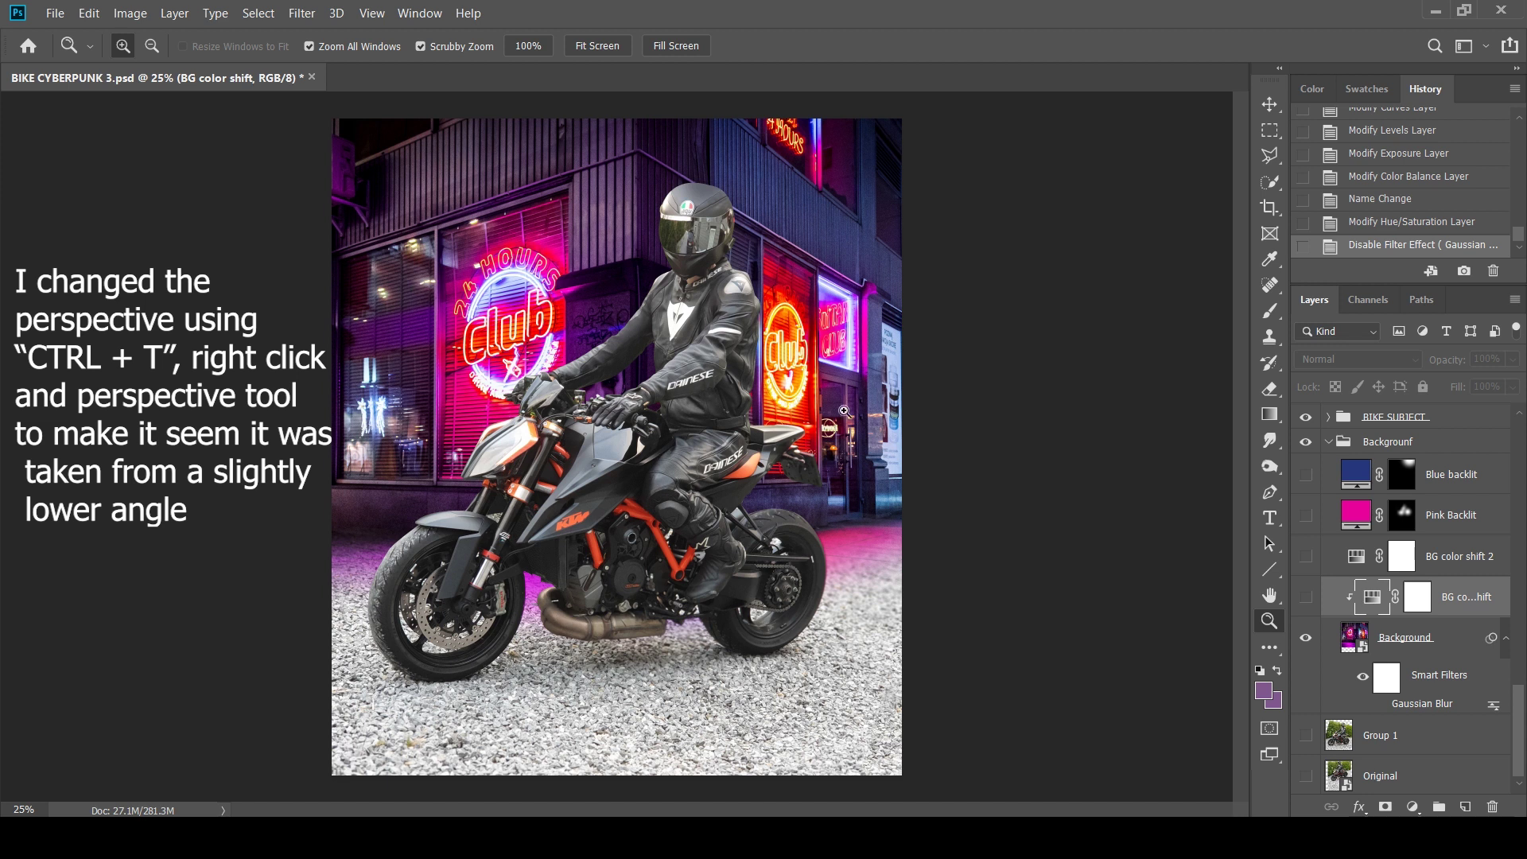
pyautogui.click(1408, 637)
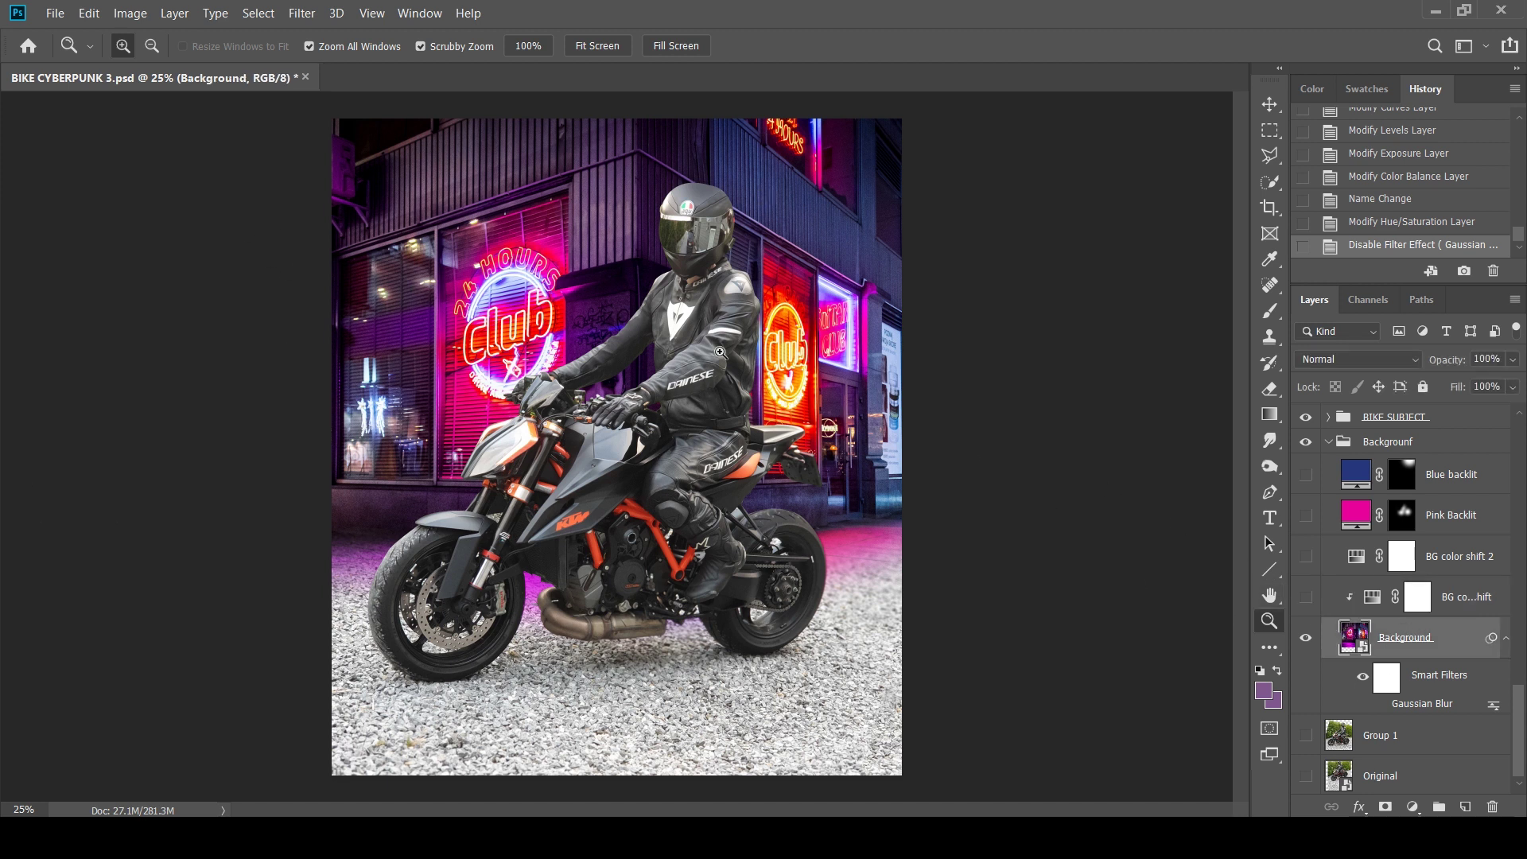
pyautogui.click(303, 14)
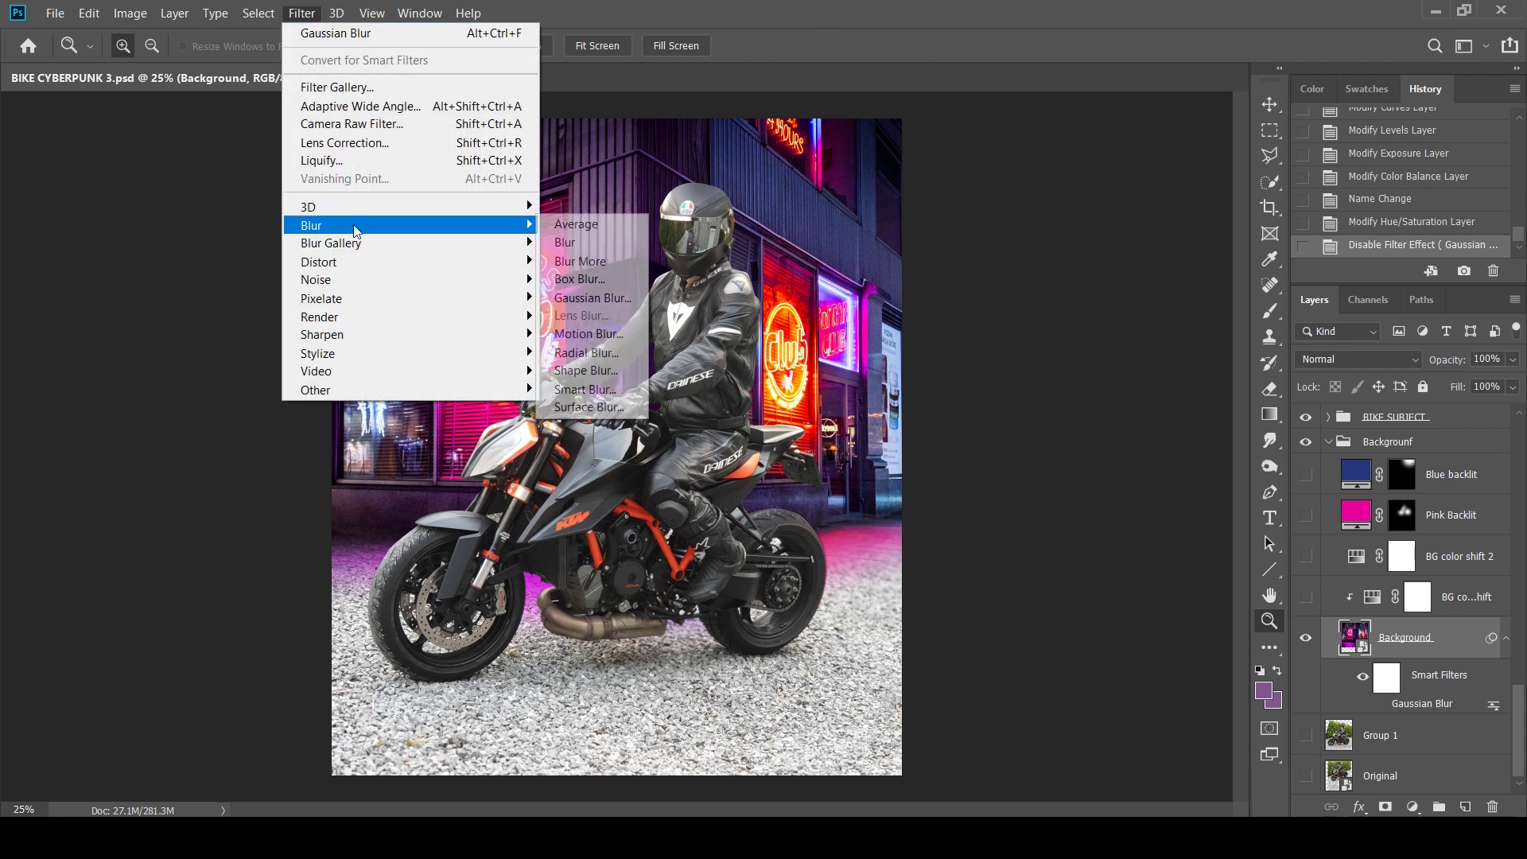
pyautogui.click(787, 6)
pyautogui.click(1380, 705)
pyautogui.doubleClick(1423, 703)
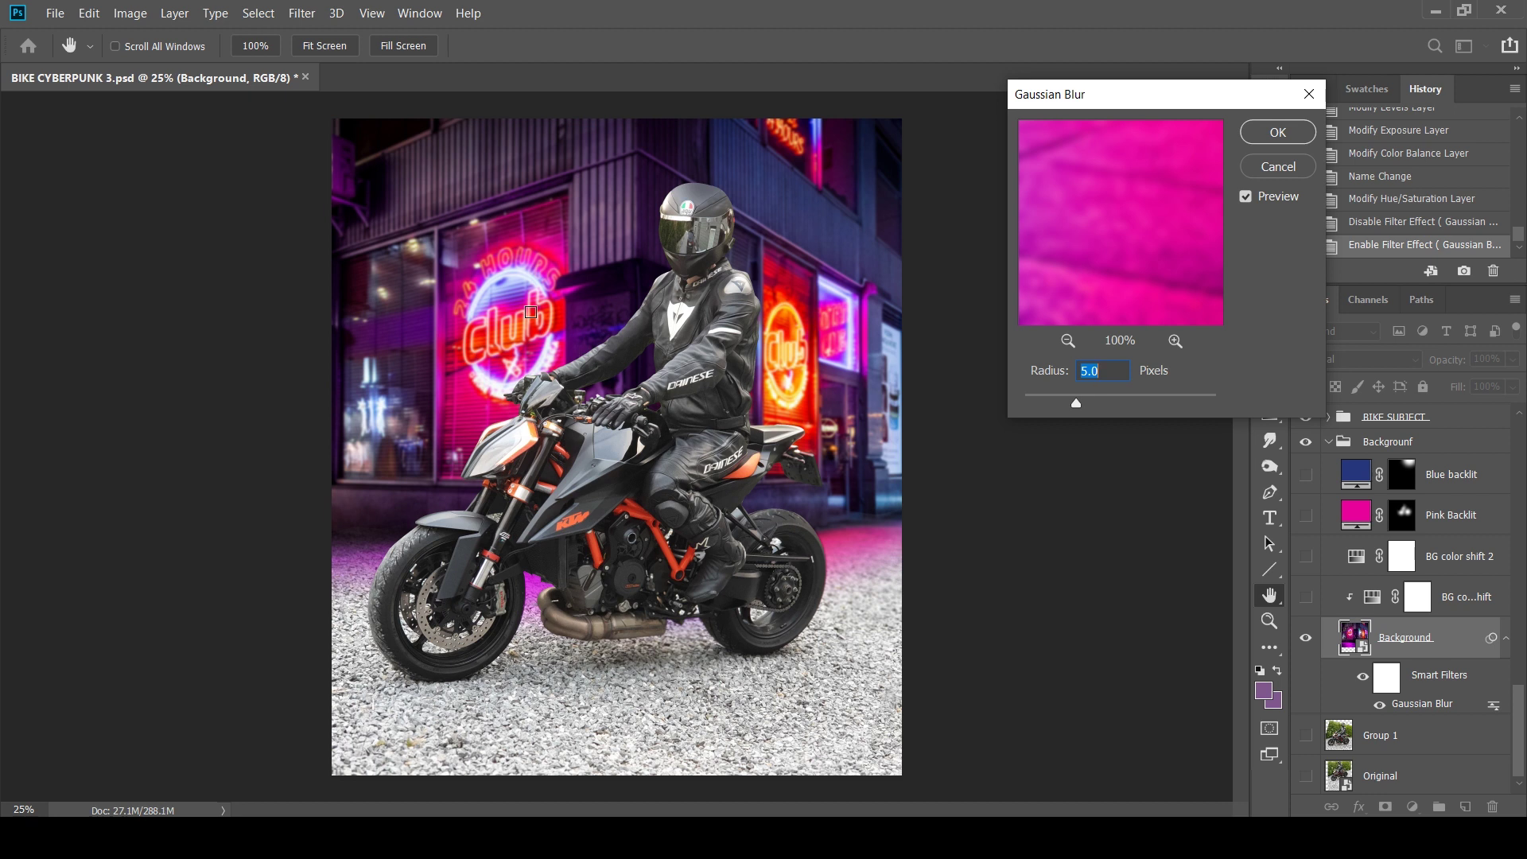
pyautogui.click(1276, 132)
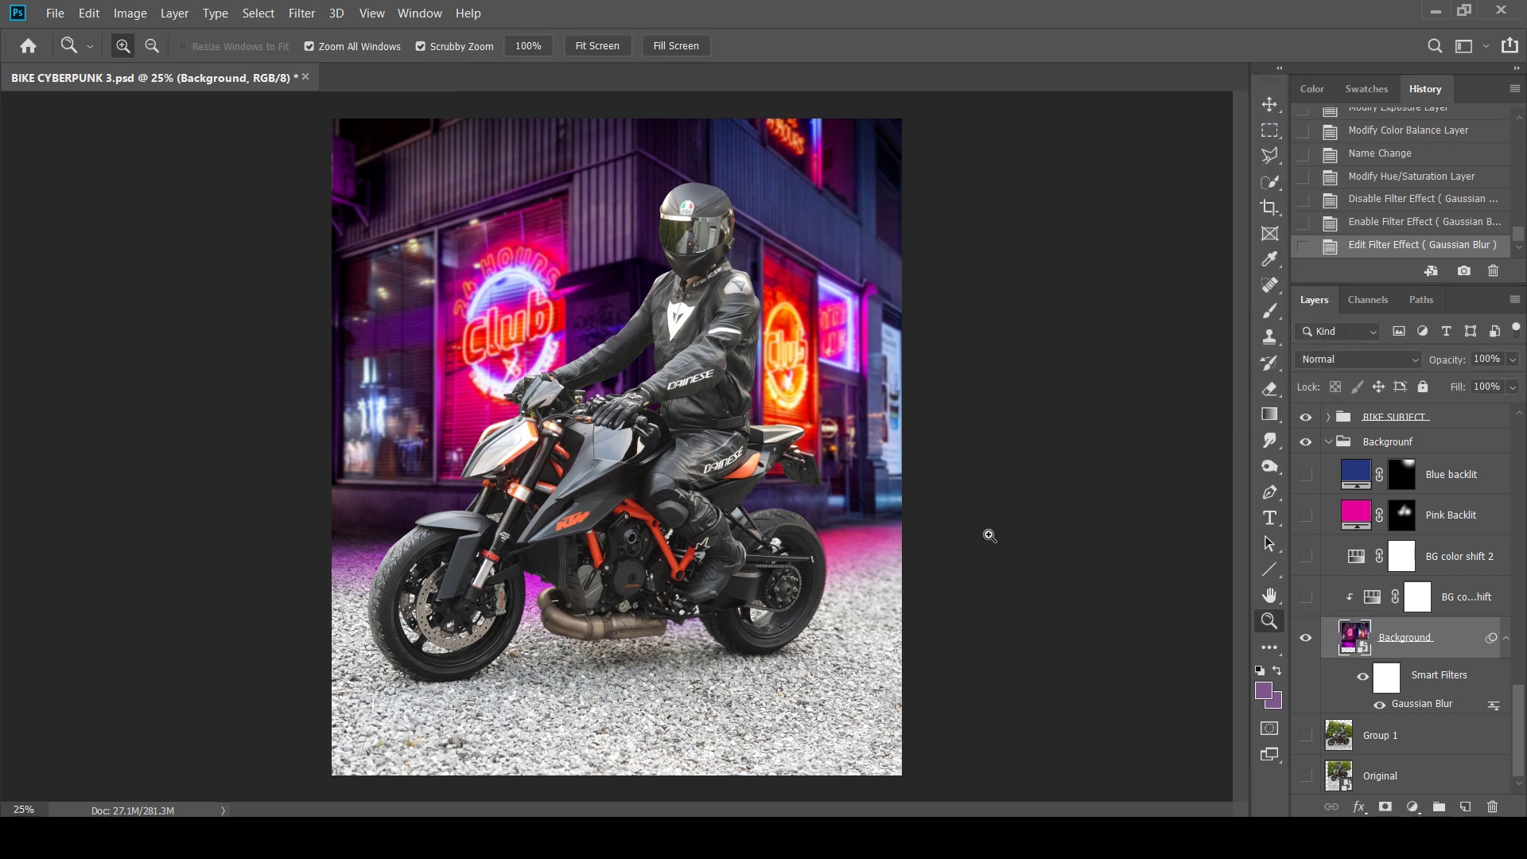
pyautogui.scroll(1, 1511, 744)
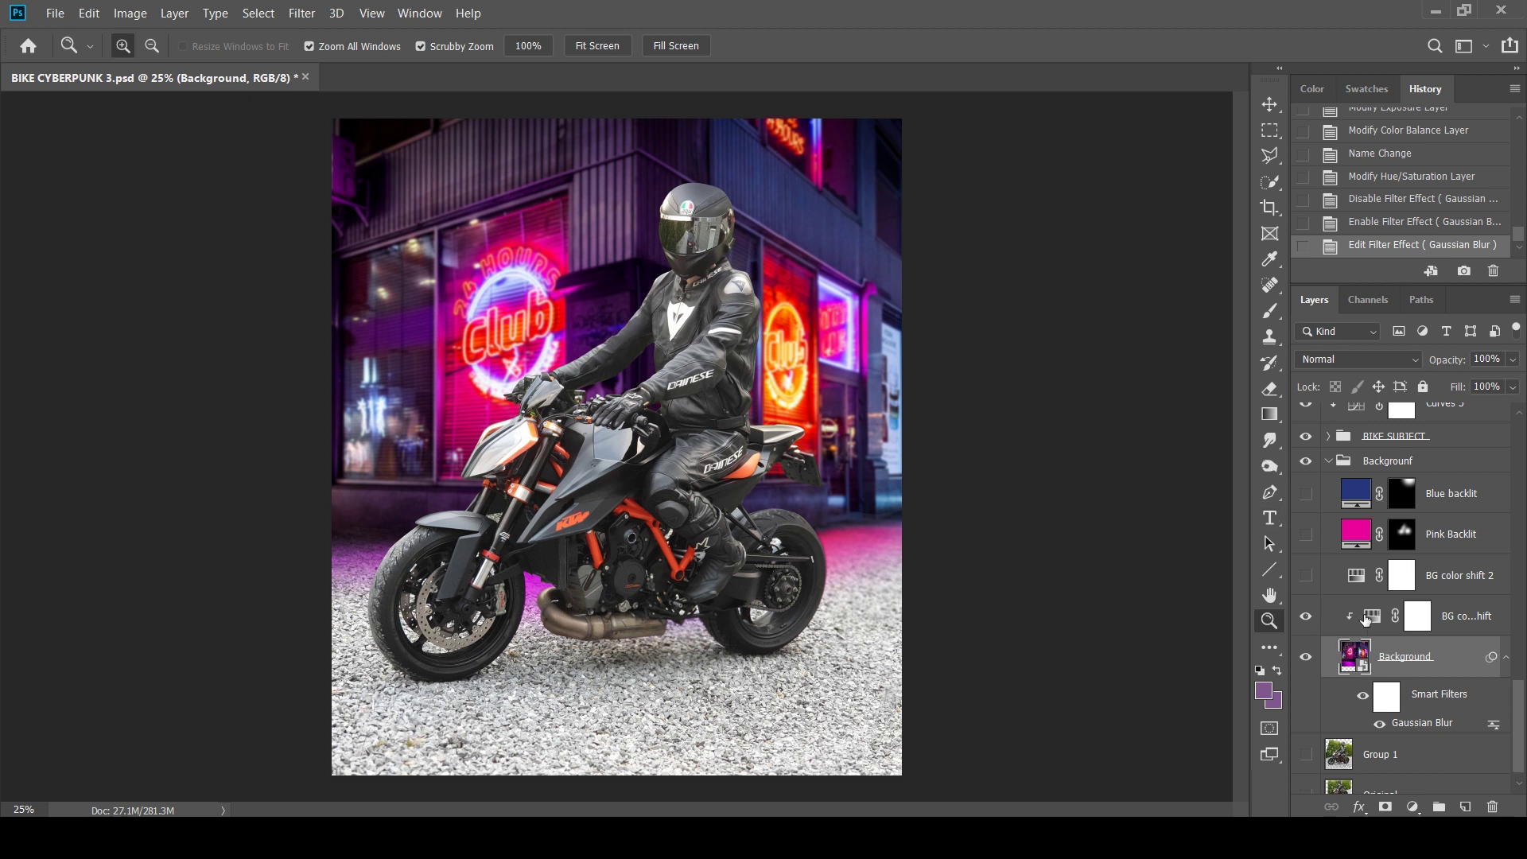
# Set BG color shift hues to Reds -22, Yellows -128, and Blues +12 with +24 saturation.
pyautogui.doubleClick(1374, 616)
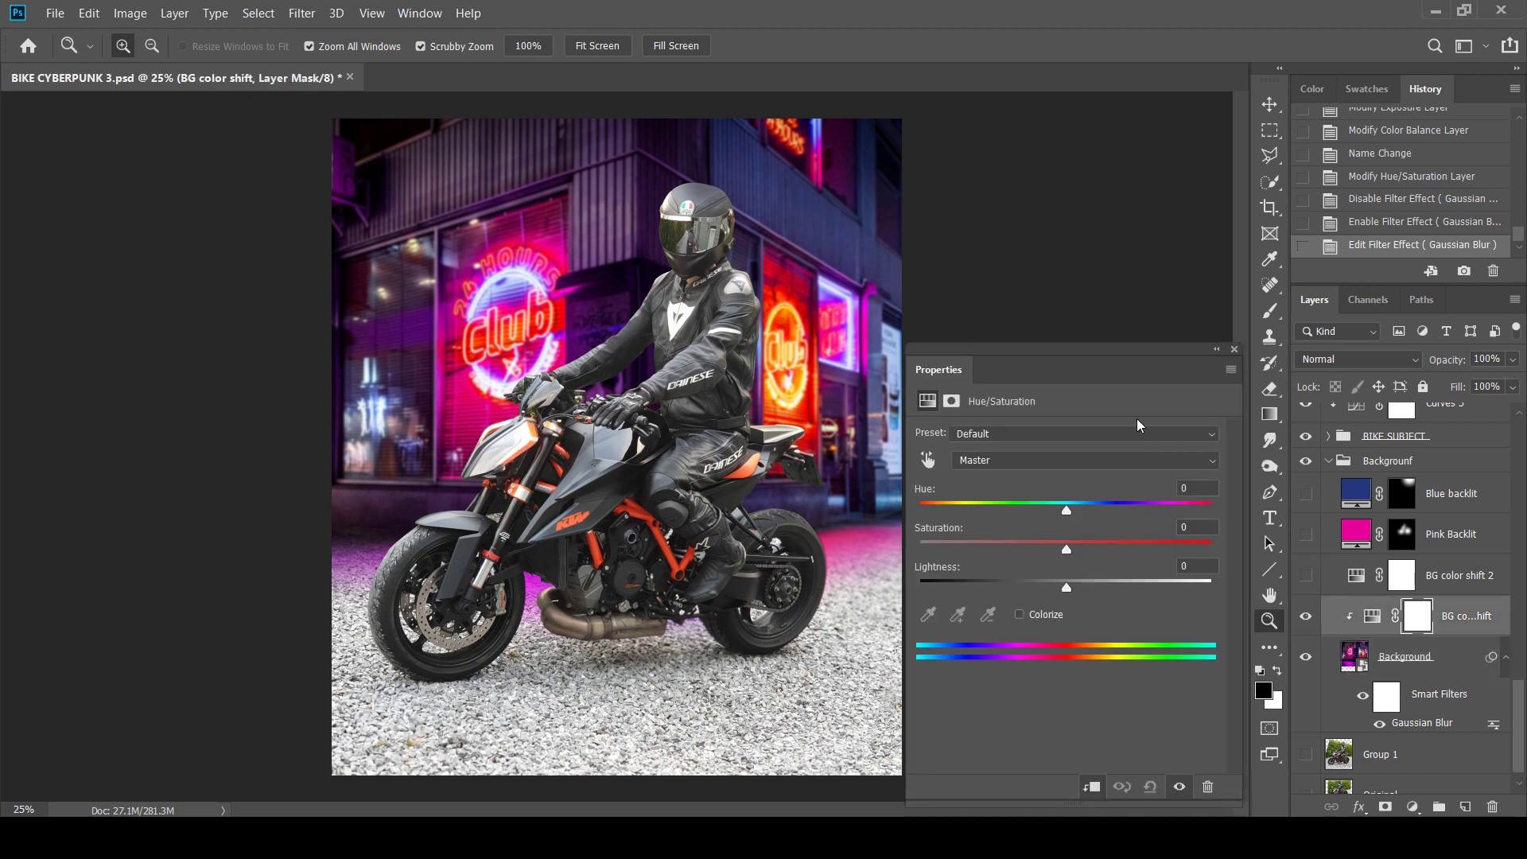
pyautogui.click(994, 461)
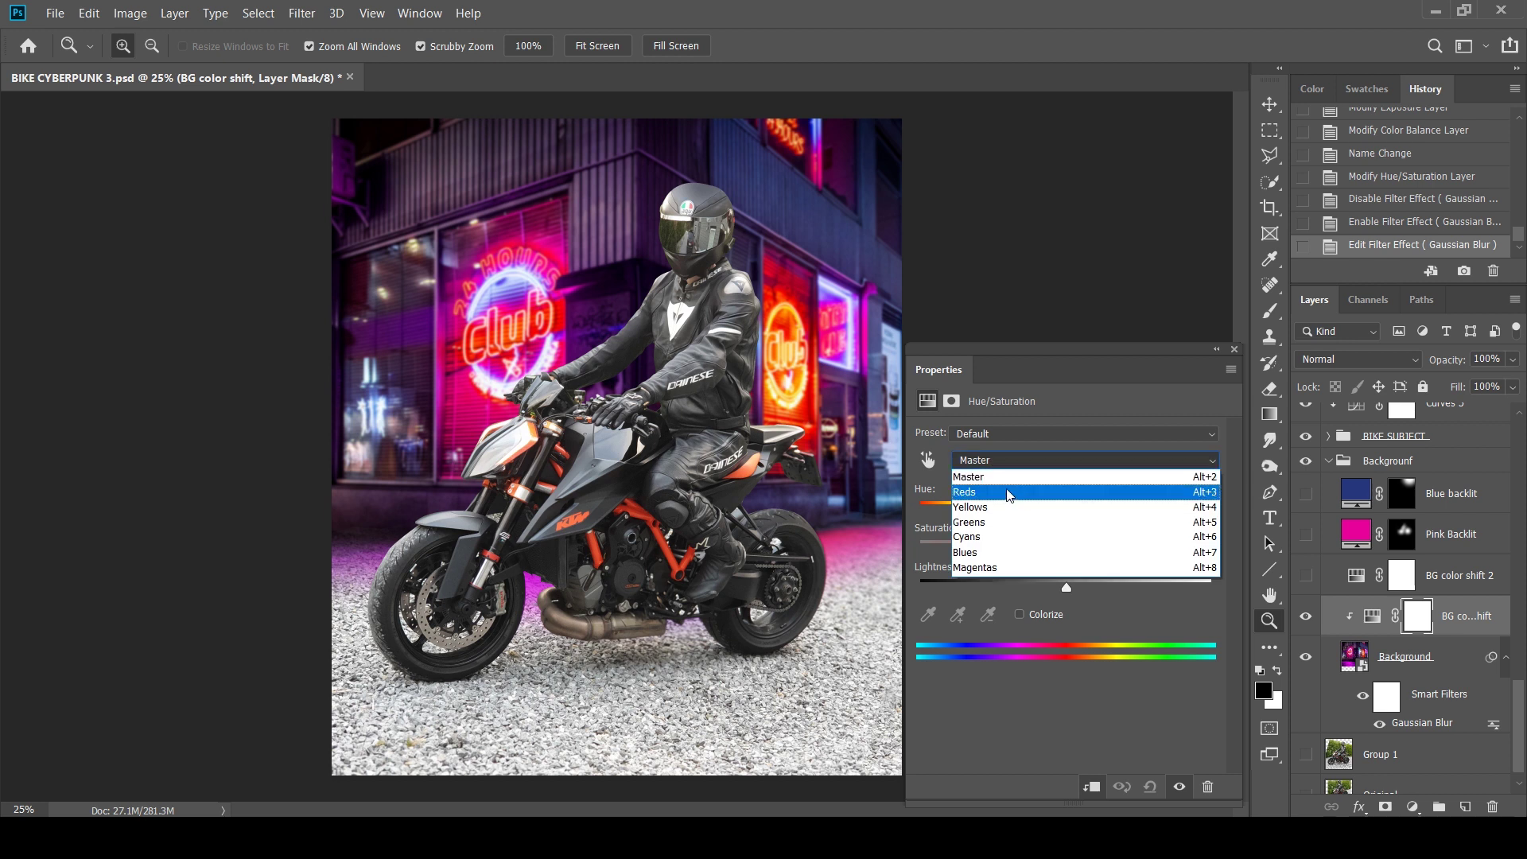
pyautogui.click(1008, 495)
pyautogui.moveTo(1050, 511); pyautogui.dragTo(1015, 516)
pyautogui.click(1006, 460)
pyautogui.click(1006, 509)
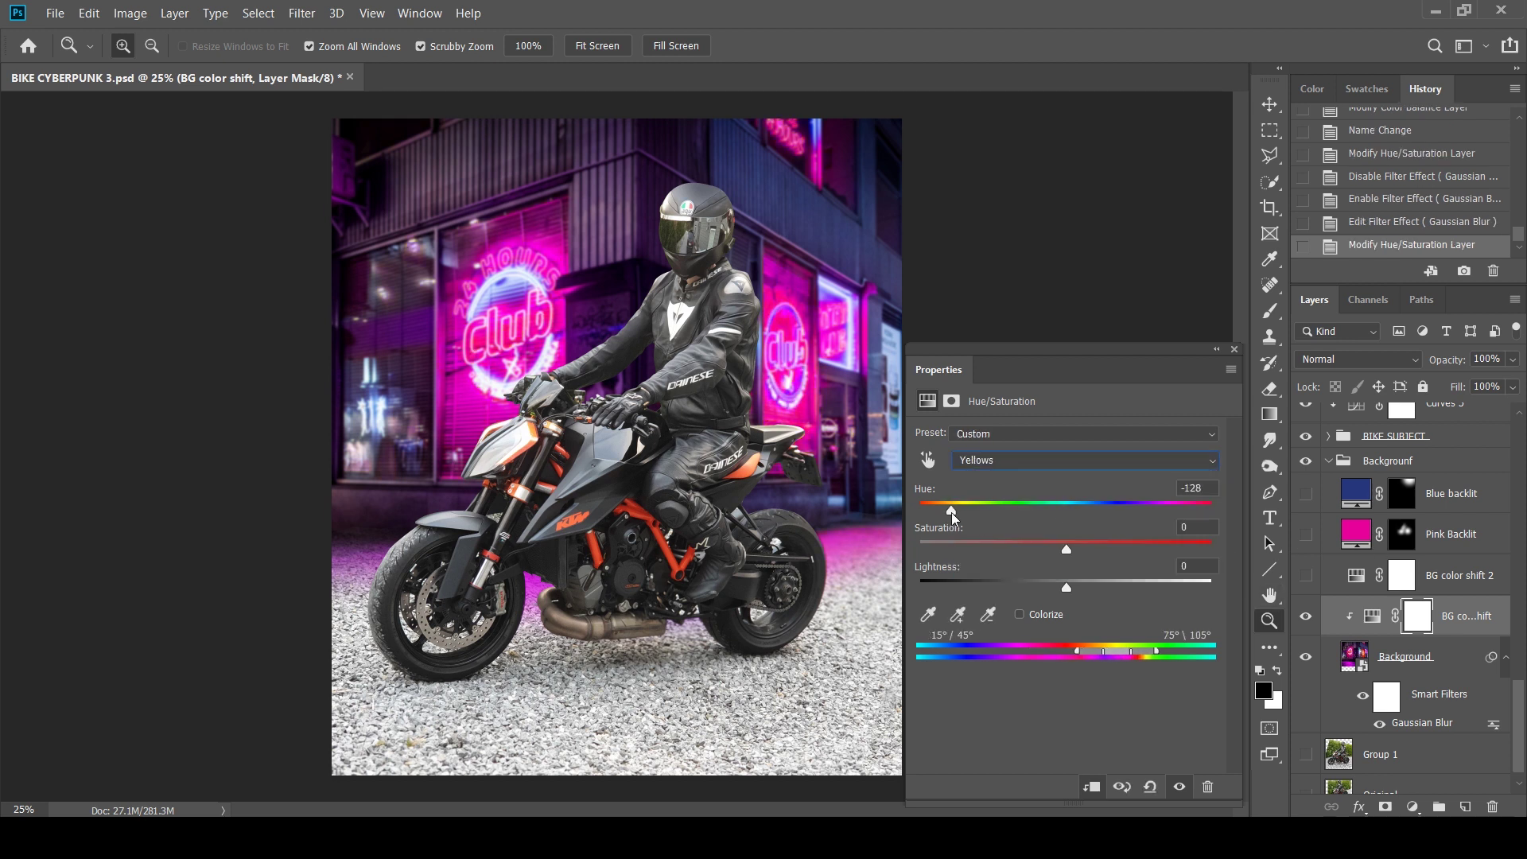
pyautogui.click(1020, 461)
pyautogui.click(1034, 552)
pyautogui.moveTo(1067, 511); pyautogui.dragTo(1079, 515)
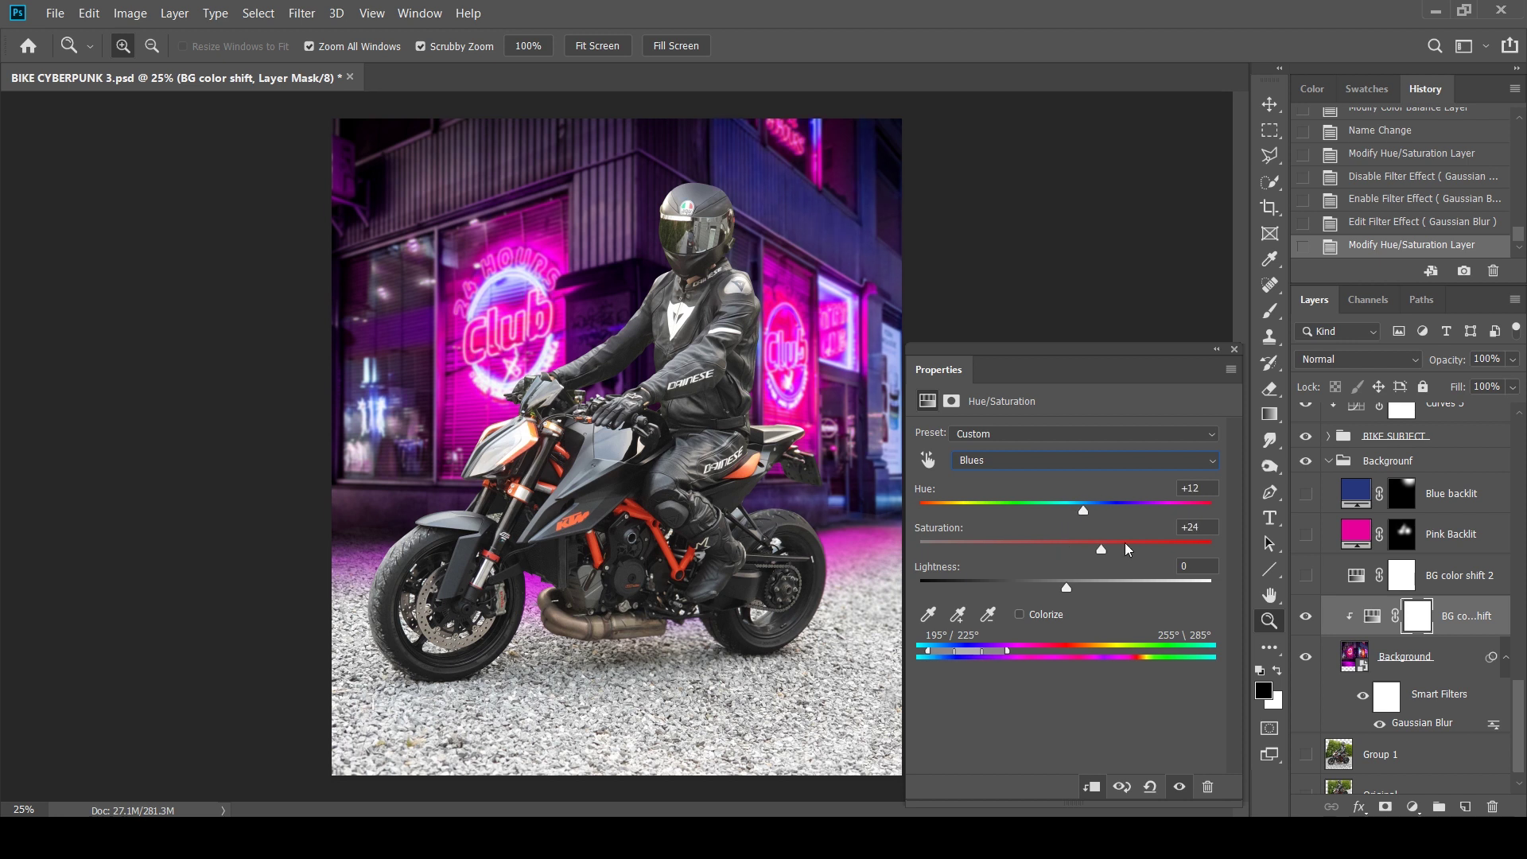
pyautogui.click(1234, 350)
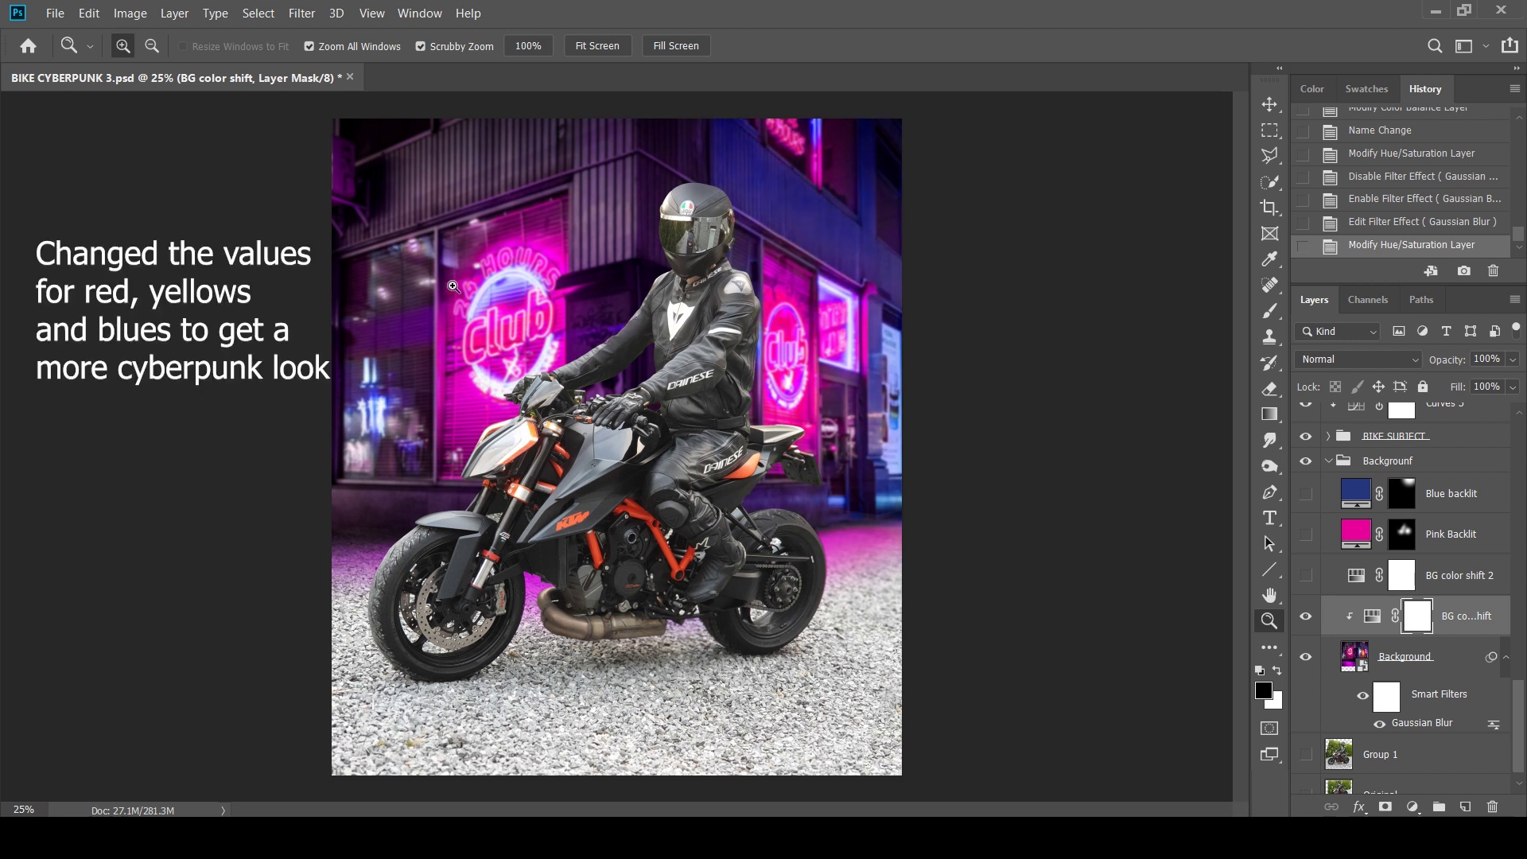
pyautogui.click(1329, 466)
# In Curves 5, pull a midtone point down and lift the black point to output 18.
pyautogui.scroll(5, 1330, 478)
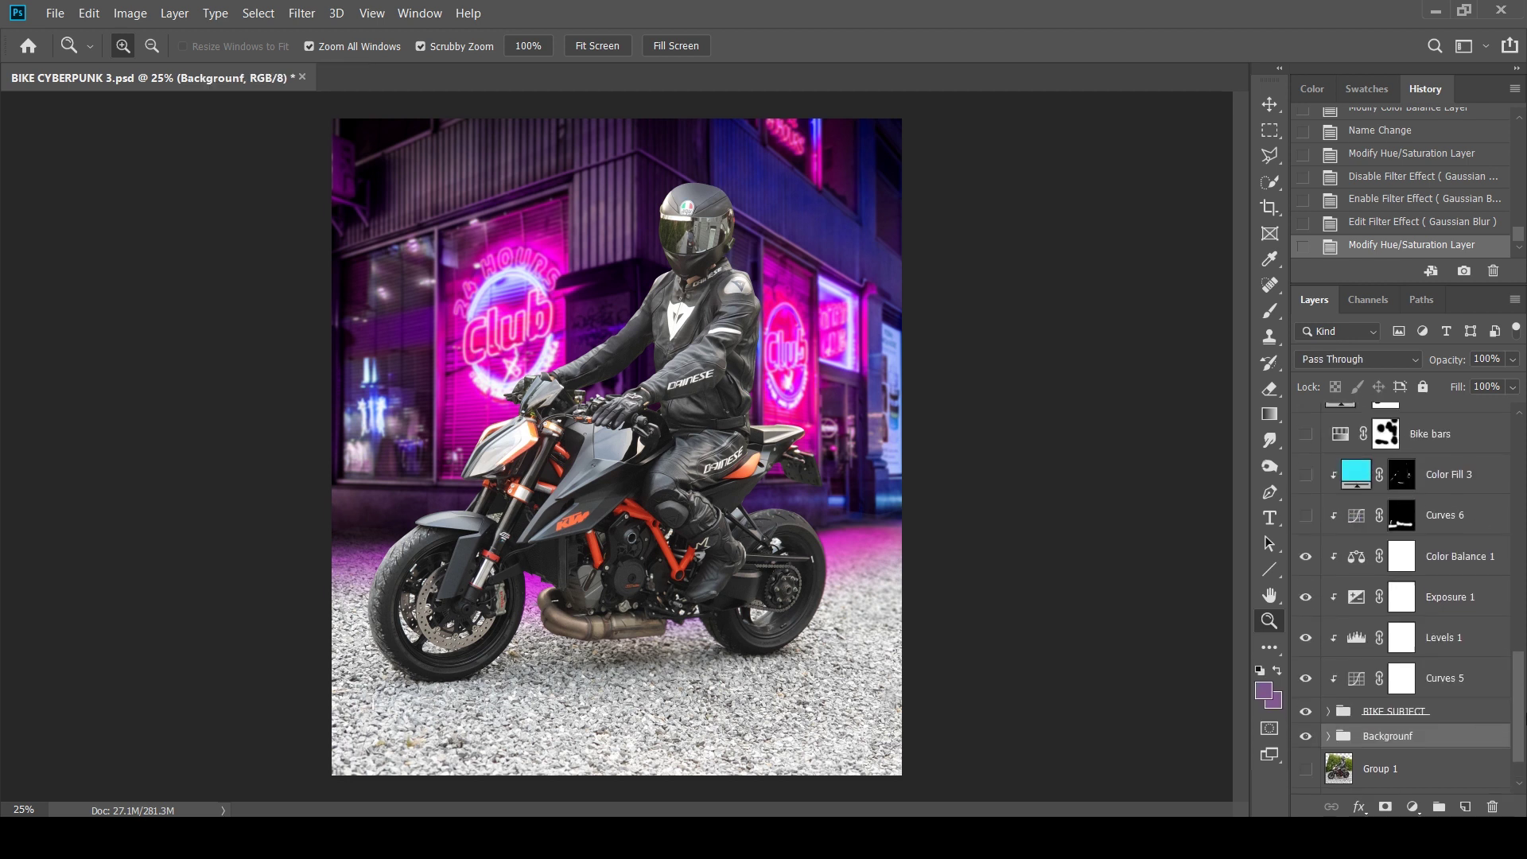
pyautogui.scroll(-2, 1366, 718)
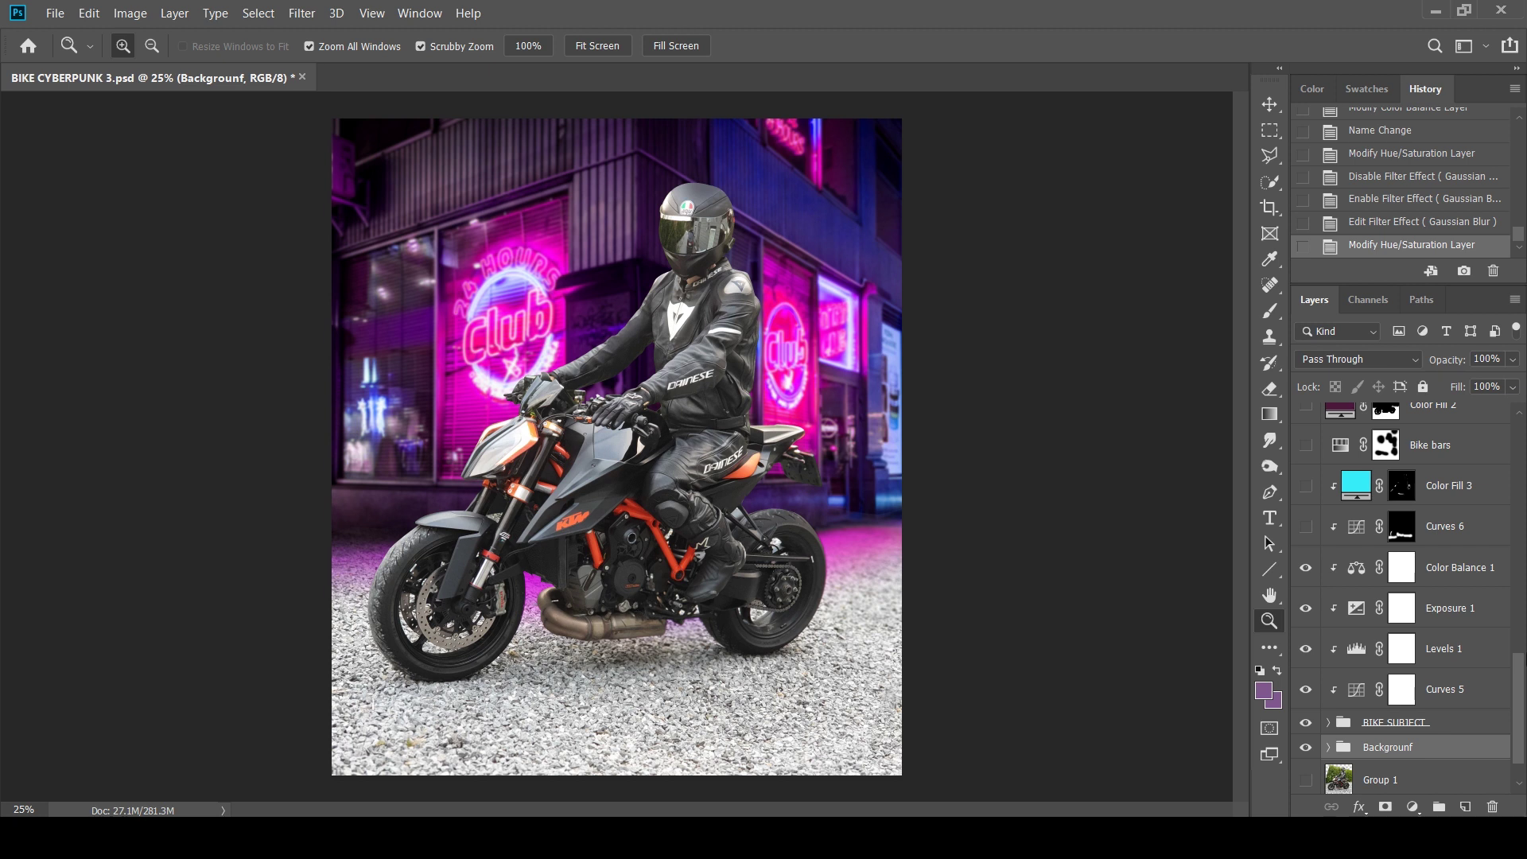
pyautogui.doubleClick(1355, 695)
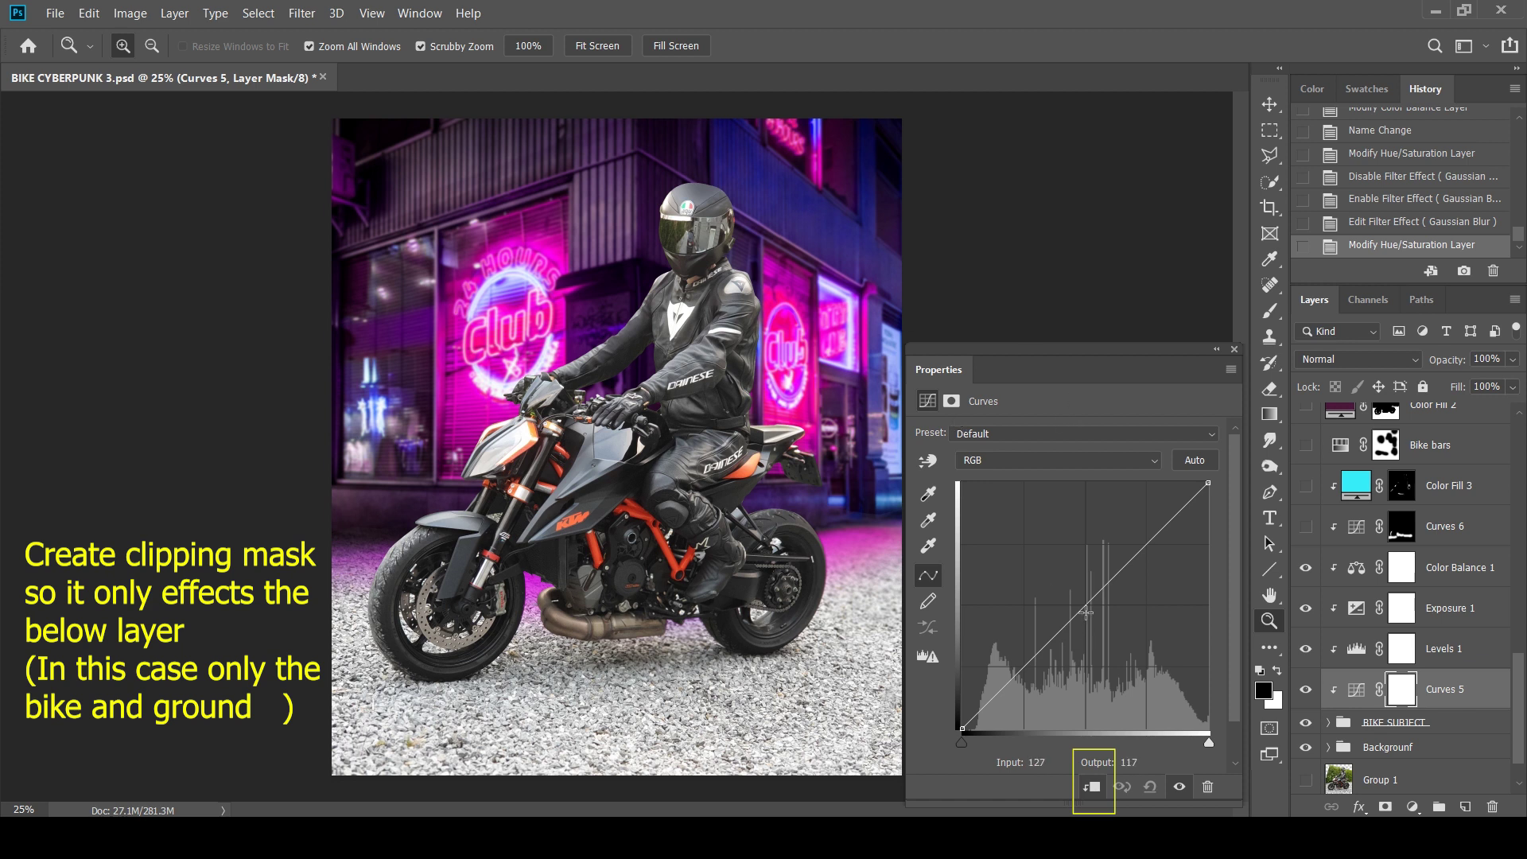
pyautogui.click(1084, 612)
pyautogui.moveTo(1083, 611); pyautogui.dragTo(1077, 630)
pyautogui.moveTo(963, 728); pyautogui.dragTo(949, 710)
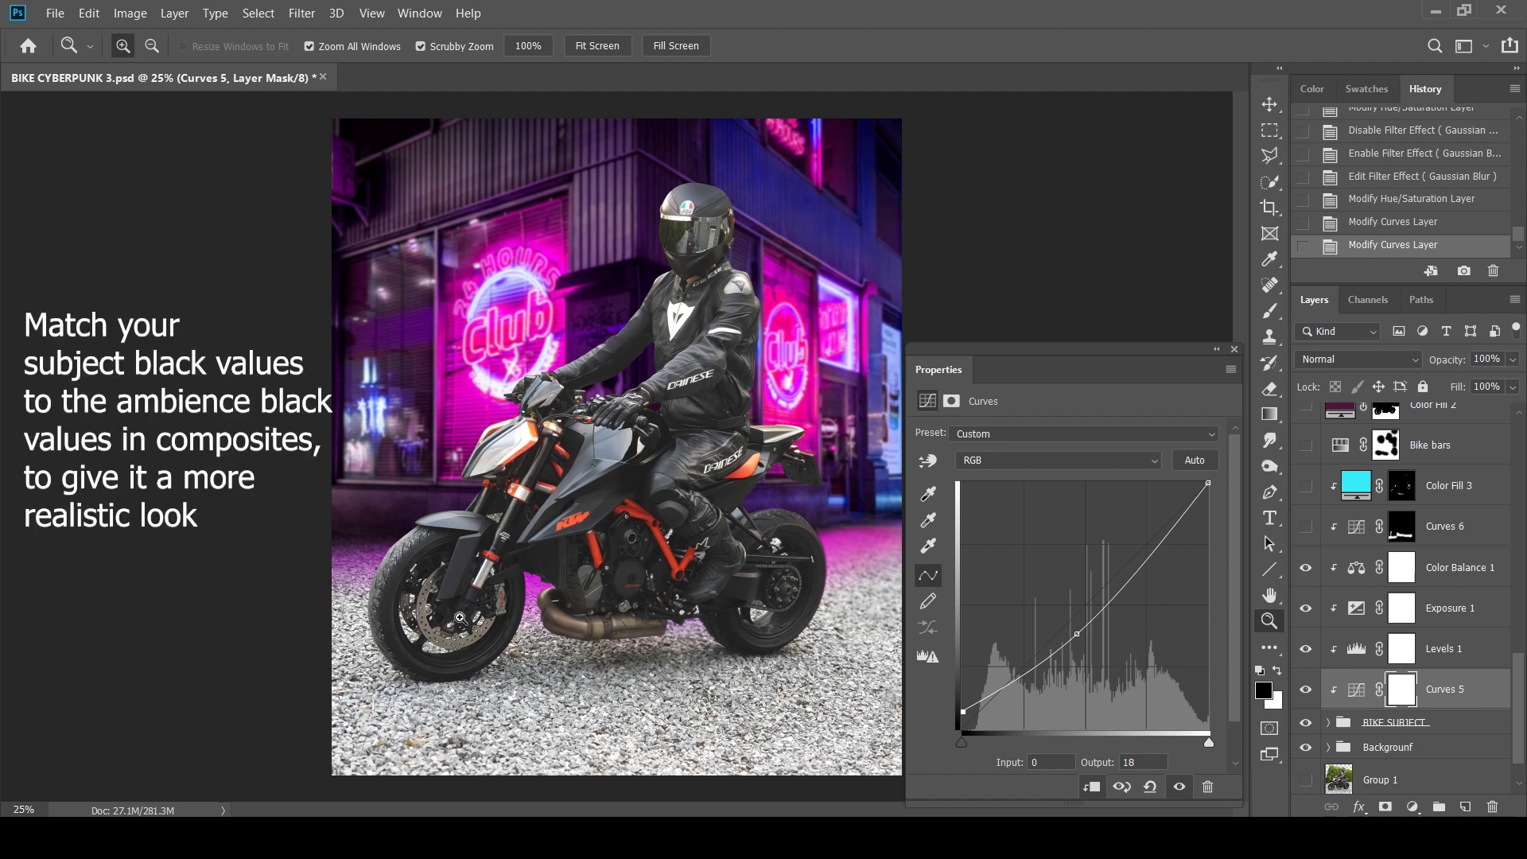
pyautogui.click(1234, 349)
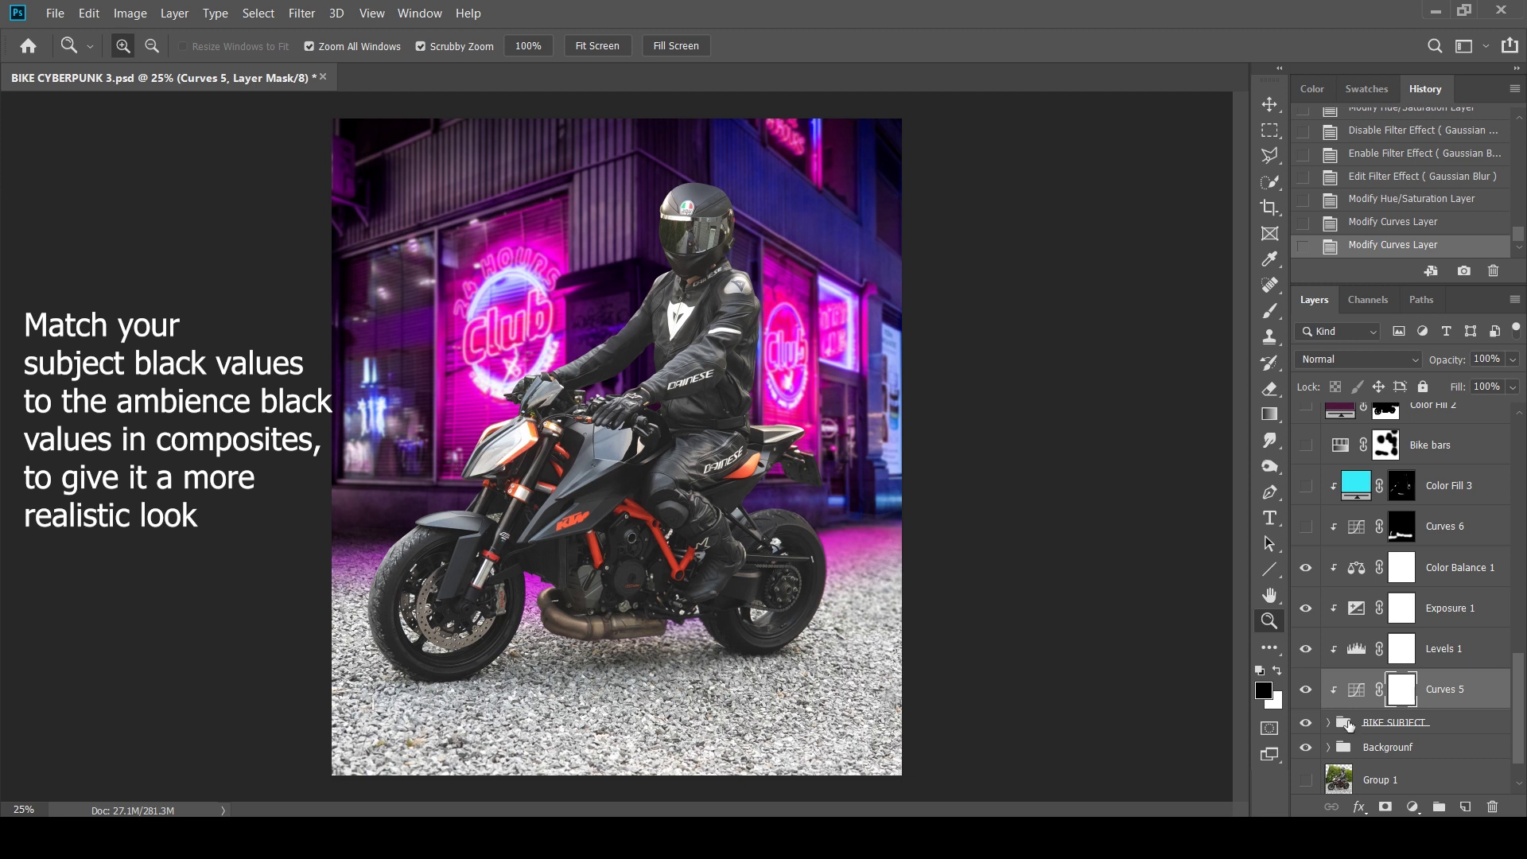
# Lower the Levels 1 output white to 252 to dim the bike's highlights.
pyautogui.click(1307, 691)
pyautogui.click(1307, 690)
pyautogui.doubleClick(1356, 648)
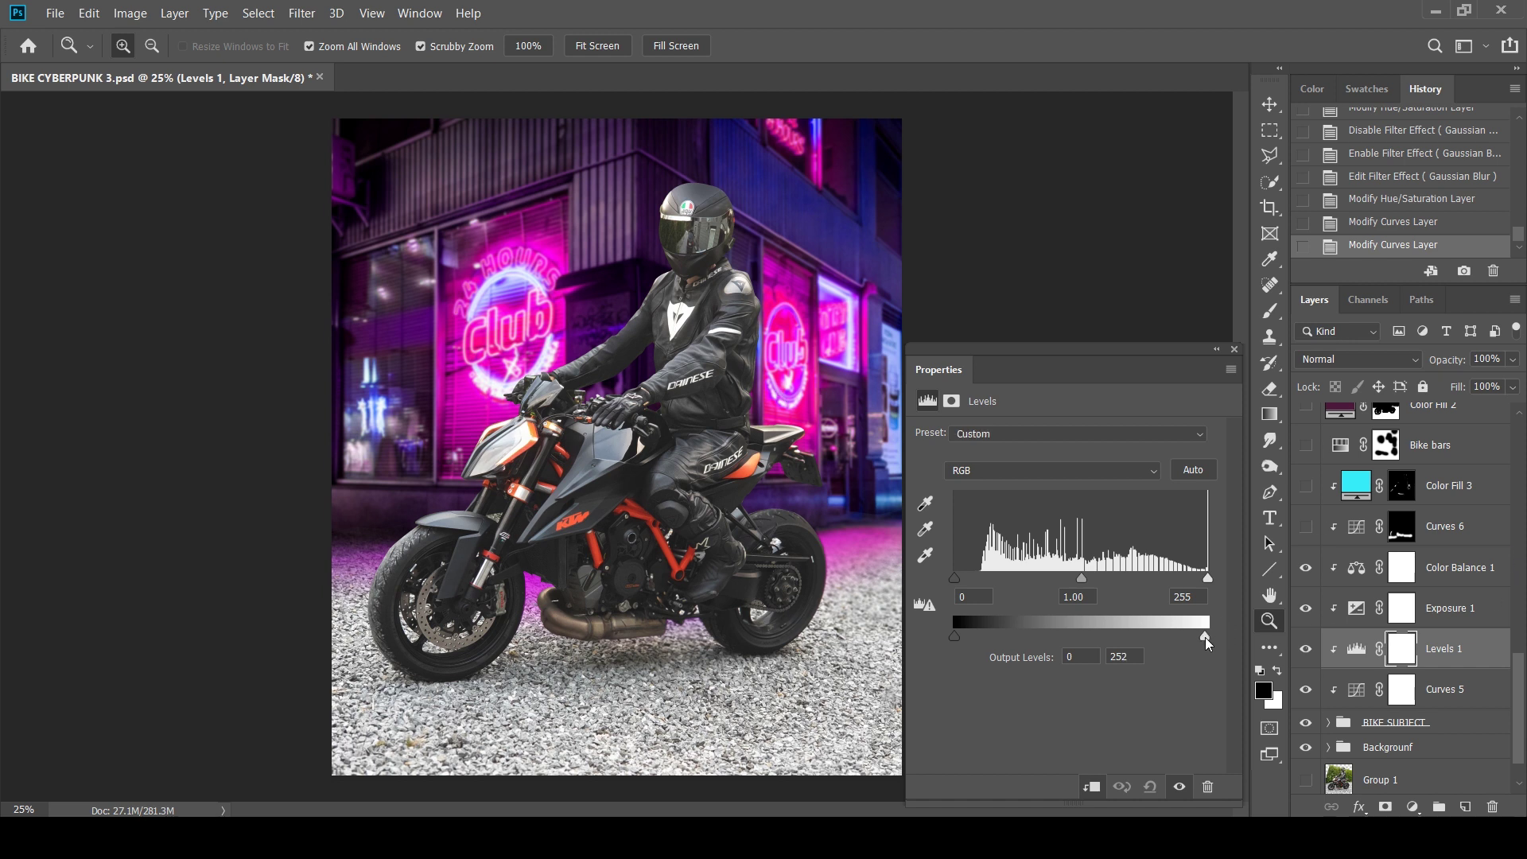
pyautogui.moveTo(1205, 638); pyautogui.dragTo(1195, 638)
pyautogui.click(1235, 350)
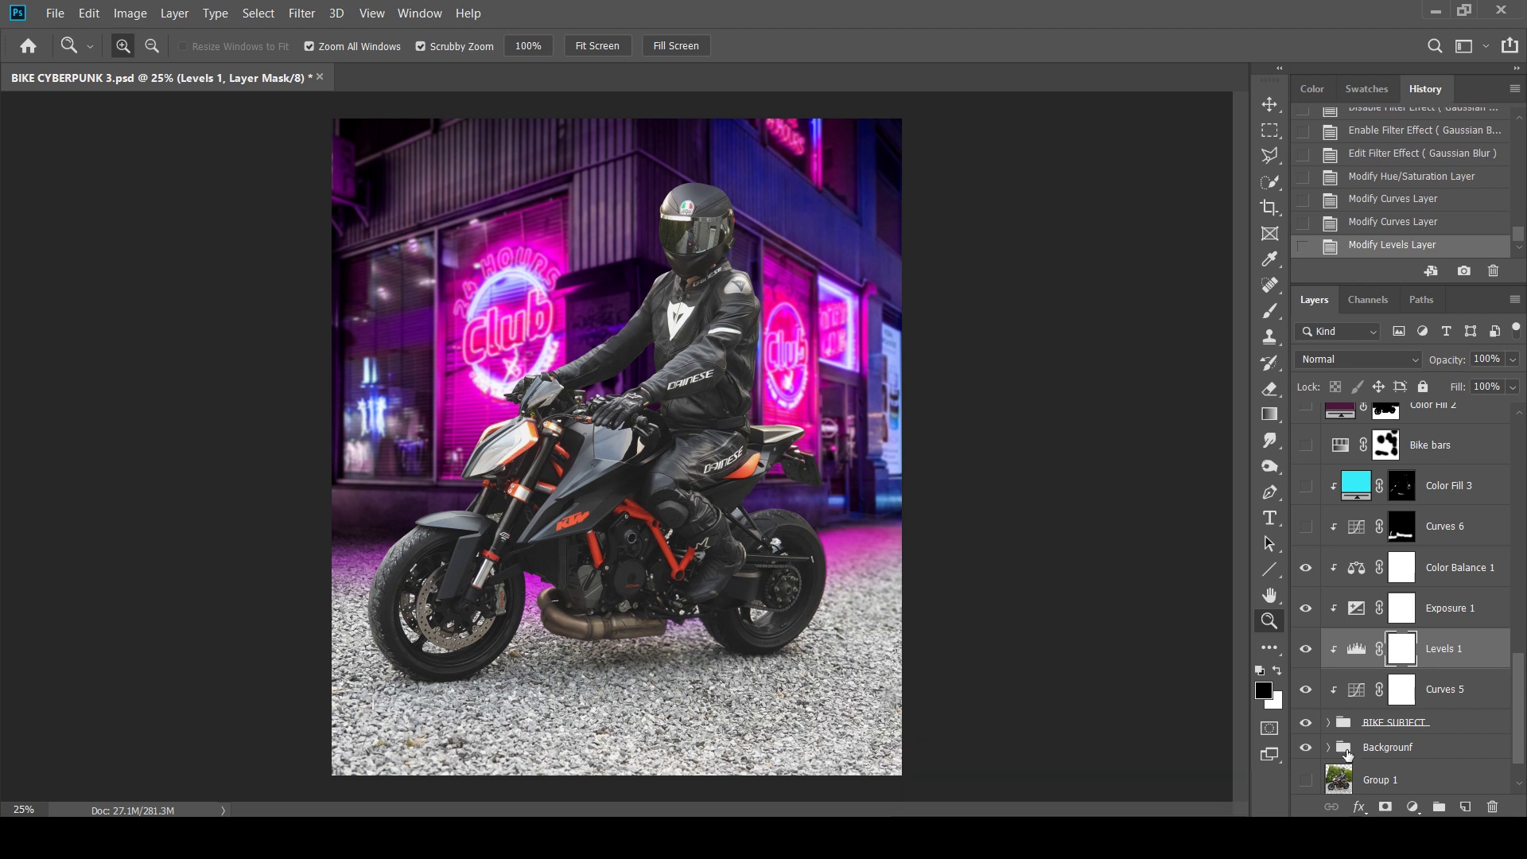
pyautogui.click(1305, 649)
pyautogui.click(1306, 649)
# Set Exposure 1 to -0.18 to darken the bike, comparing it on and off.
pyautogui.doubleClick(1357, 609)
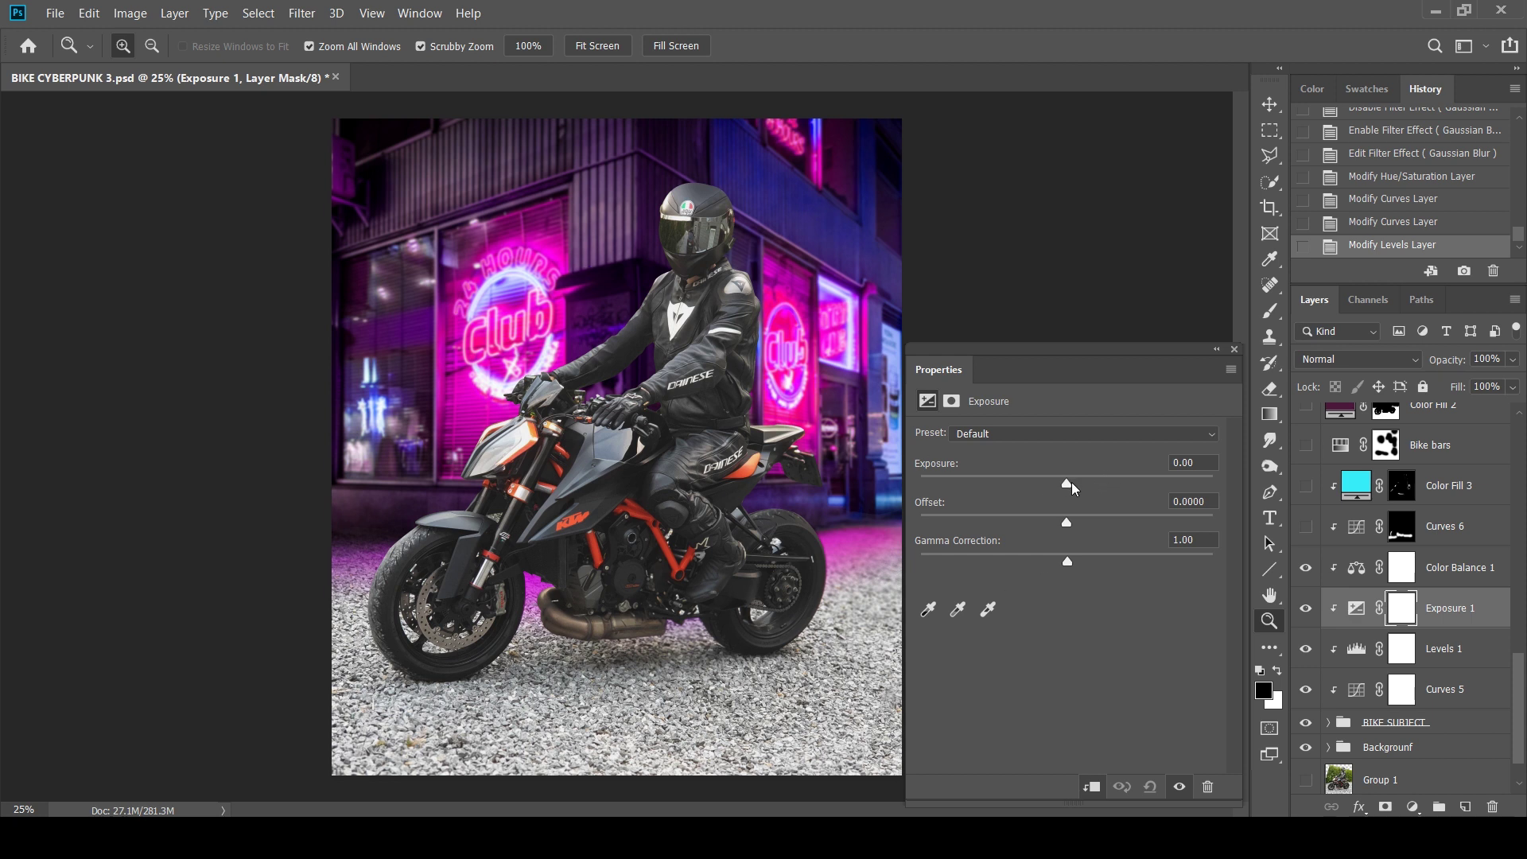
pyautogui.moveTo(1066, 485); pyautogui.dragTo(1062, 485)
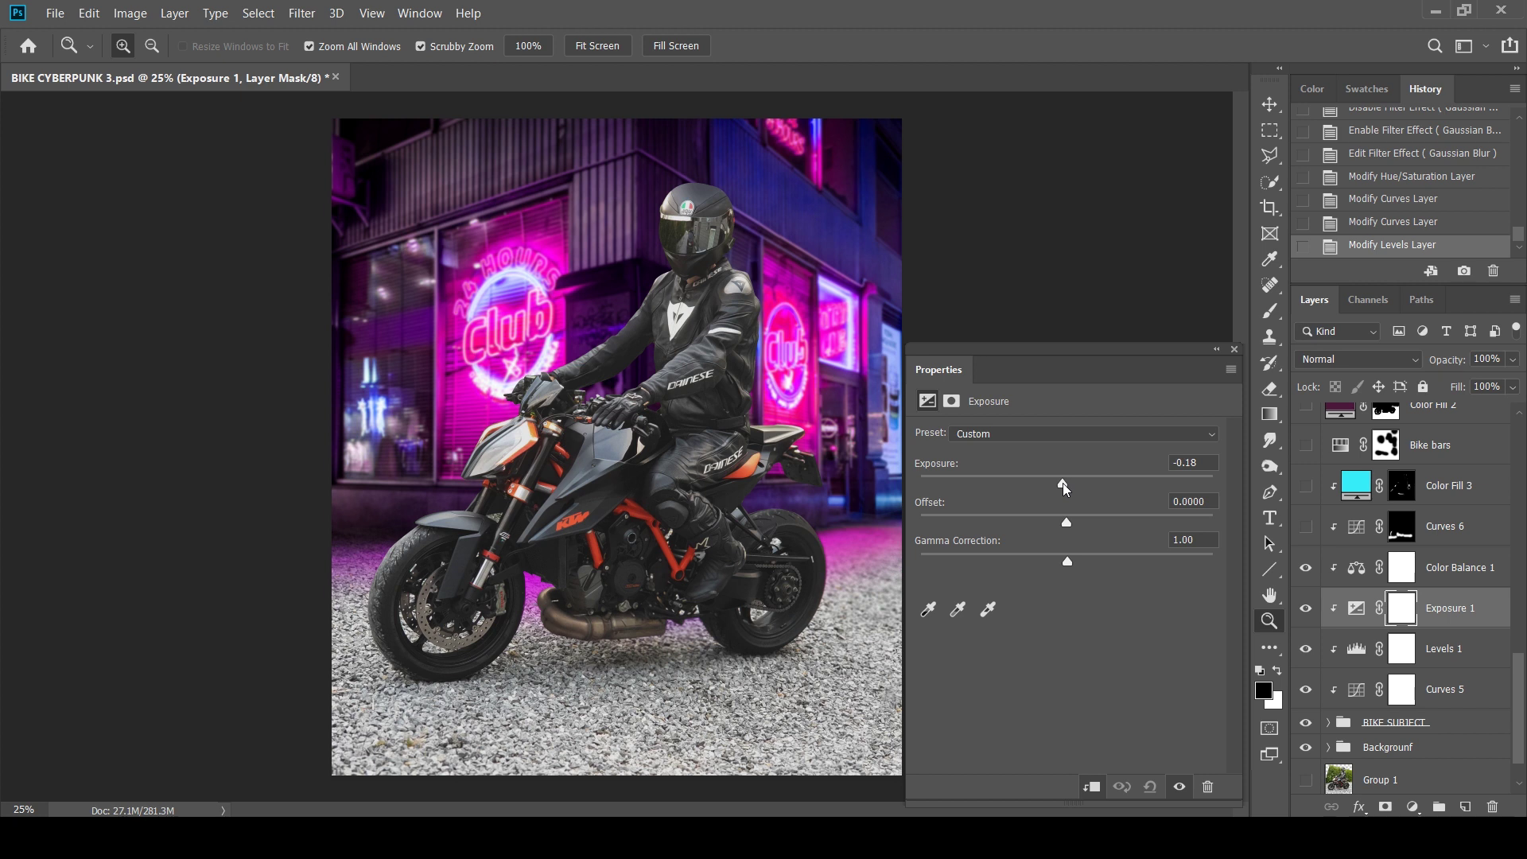
pyautogui.moveTo(1062, 484); pyautogui.dragTo(1063, 484)
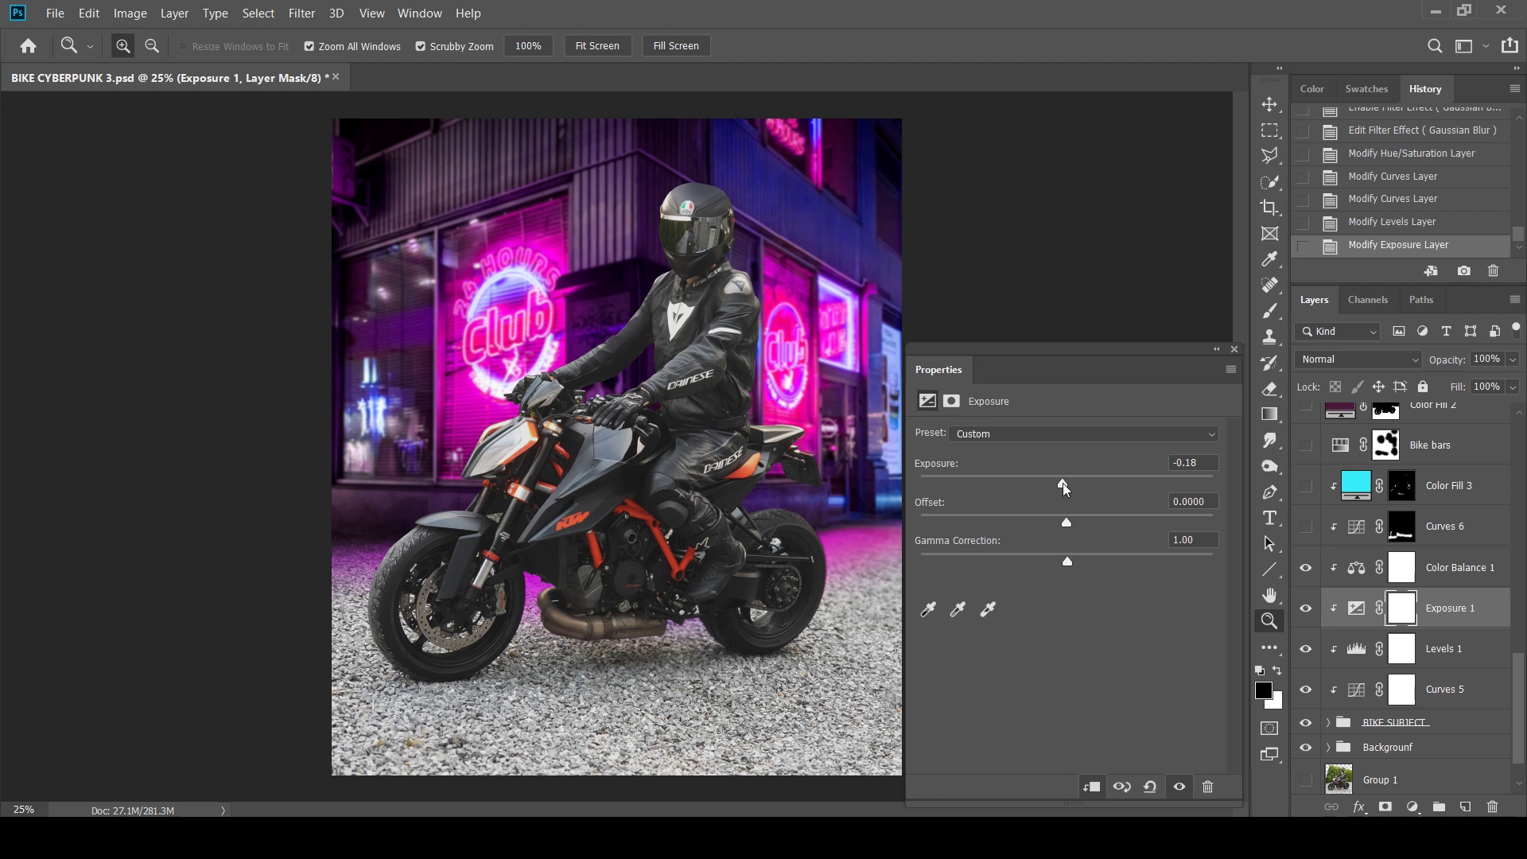
pyautogui.click(1307, 609)
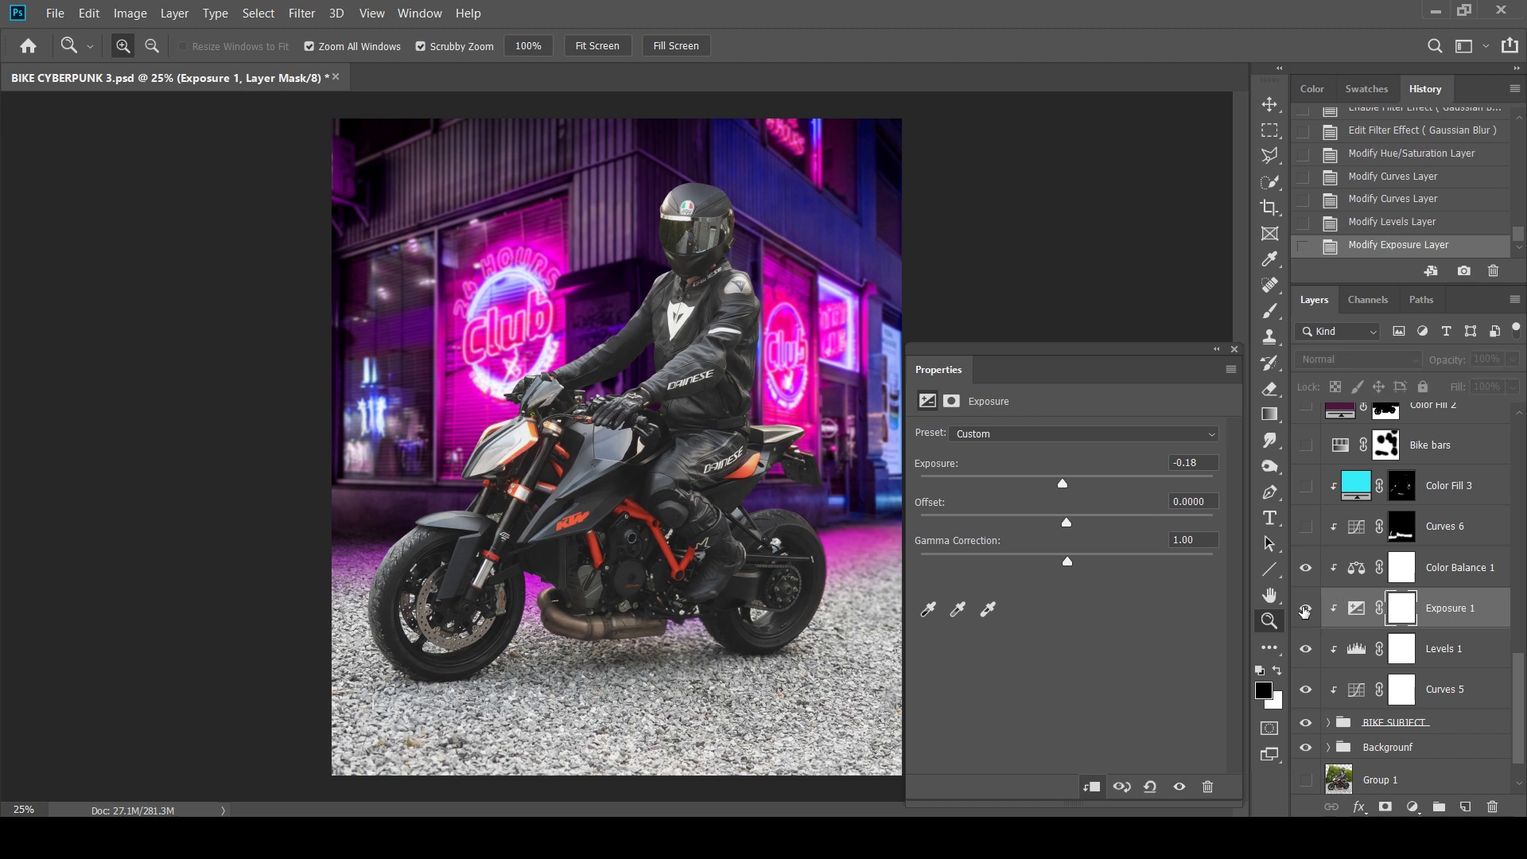
pyautogui.click(1305, 609)
pyautogui.click(1357, 607)
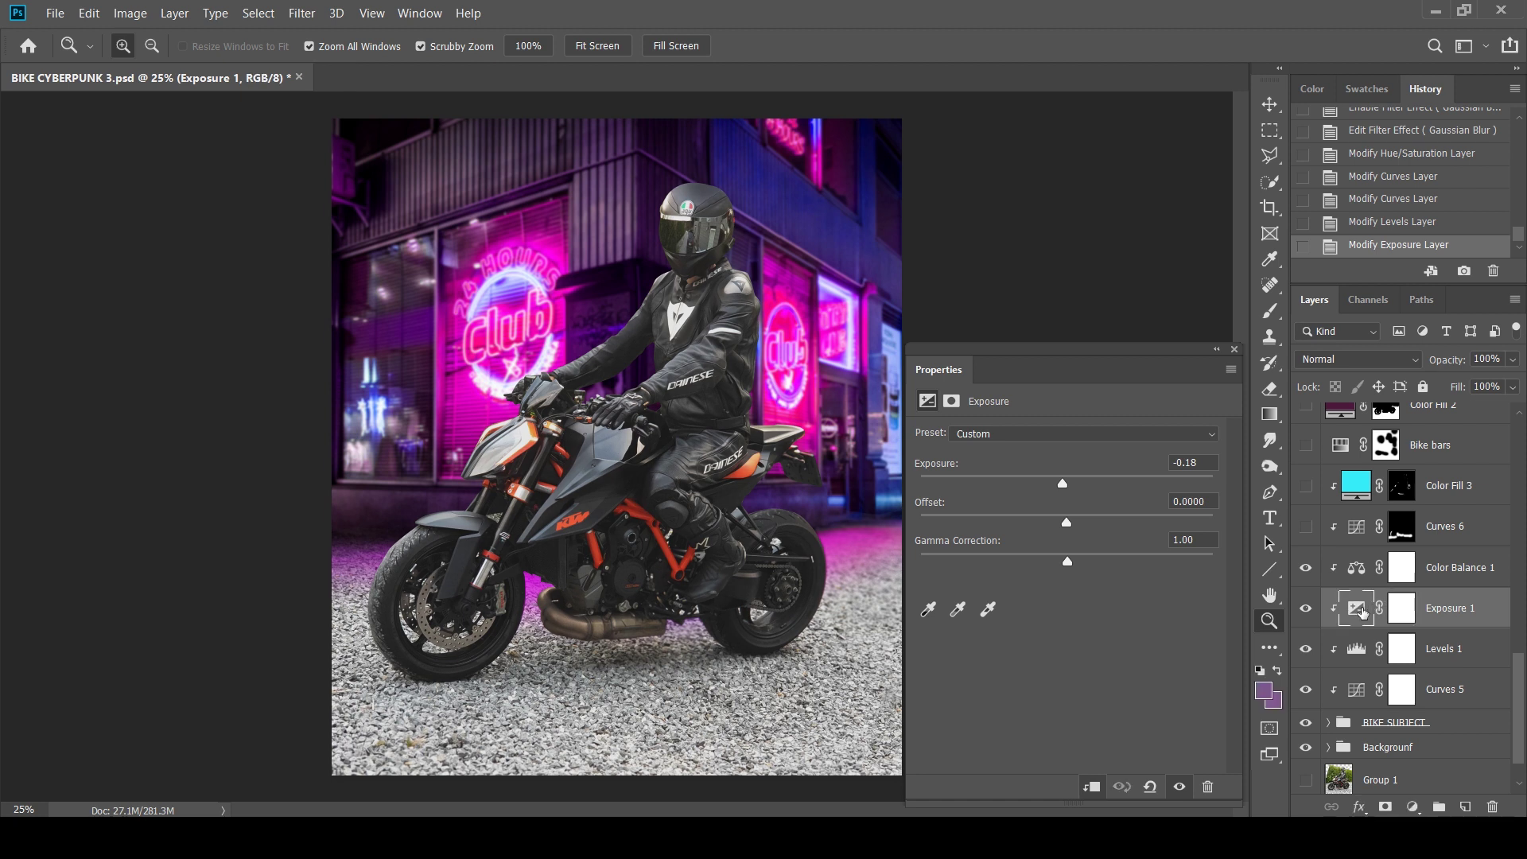
pyautogui.click(1237, 350)
# Push the Color Balance 1 midtones toward magenta and blue.
pyautogui.moveTo(1305, 609)
pyautogui.mouseDown()
pyautogui.moveTo(1304, 697)
pyautogui.moveTo(1299, 617)
pyautogui.mouseUp()
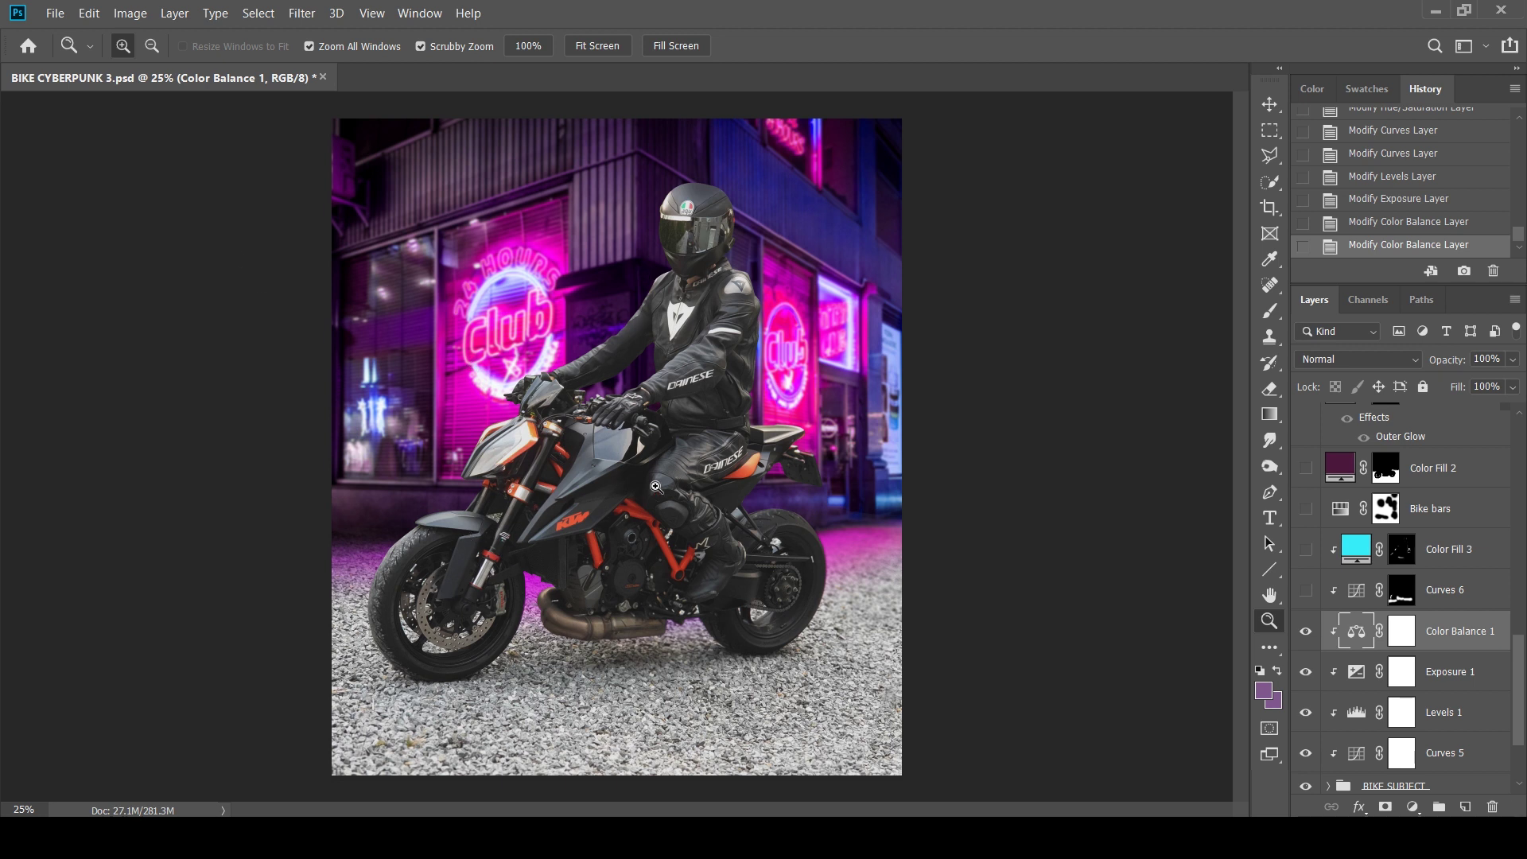
pyautogui.doubleClick(1357, 633)
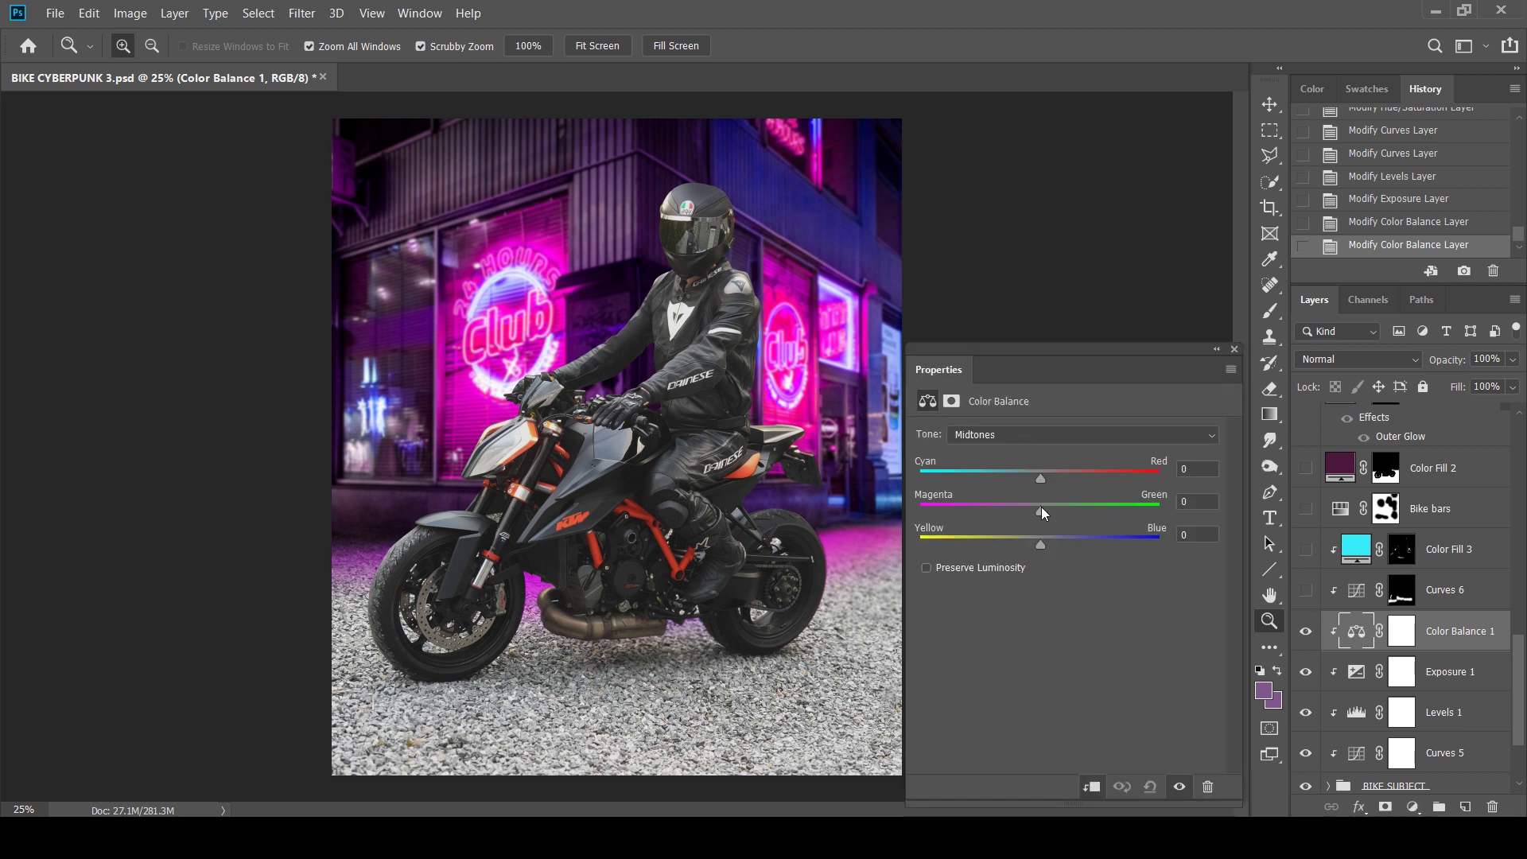
pyautogui.moveTo(1041, 510); pyautogui.dragTo(1015, 515)
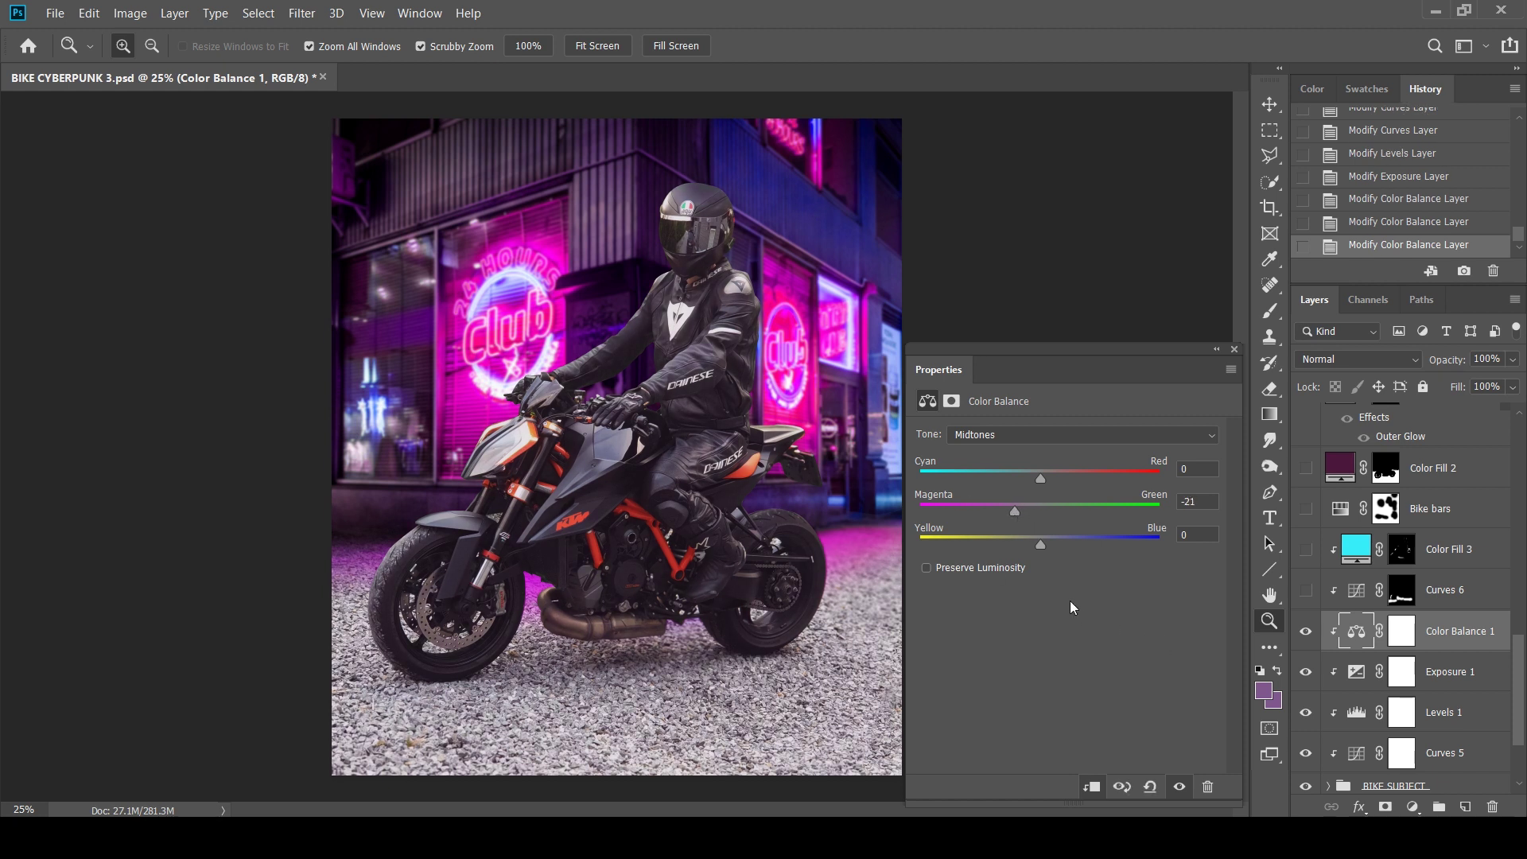
pyautogui.moveTo(1047, 545); pyautogui.dragTo(1077, 537)
# Tint the Color Balance shadows toward magenta and slightly toward red.
pyautogui.click(978, 439)
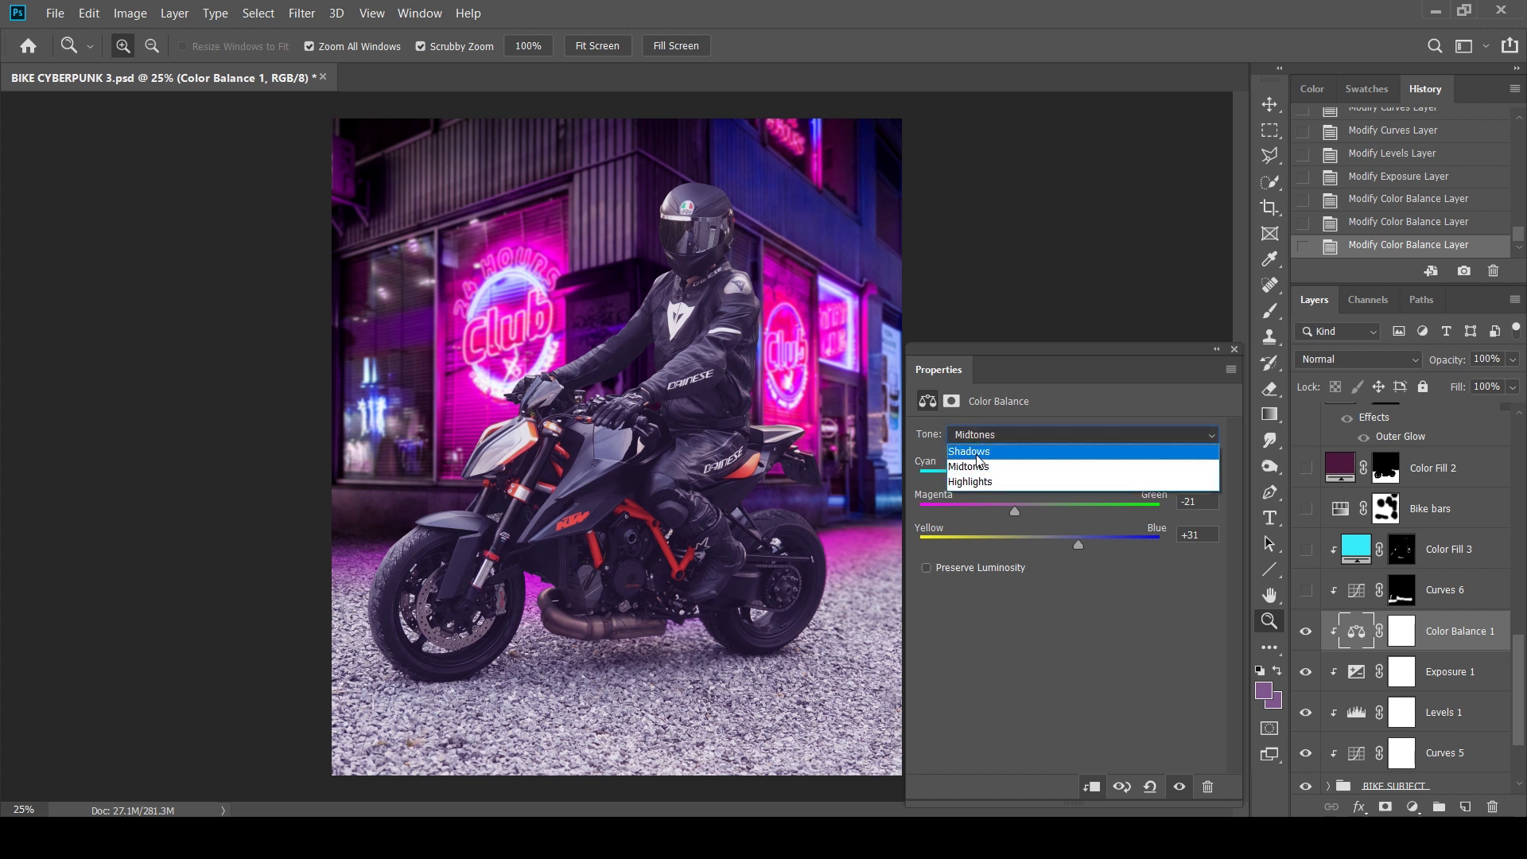
pyautogui.click(976, 454)
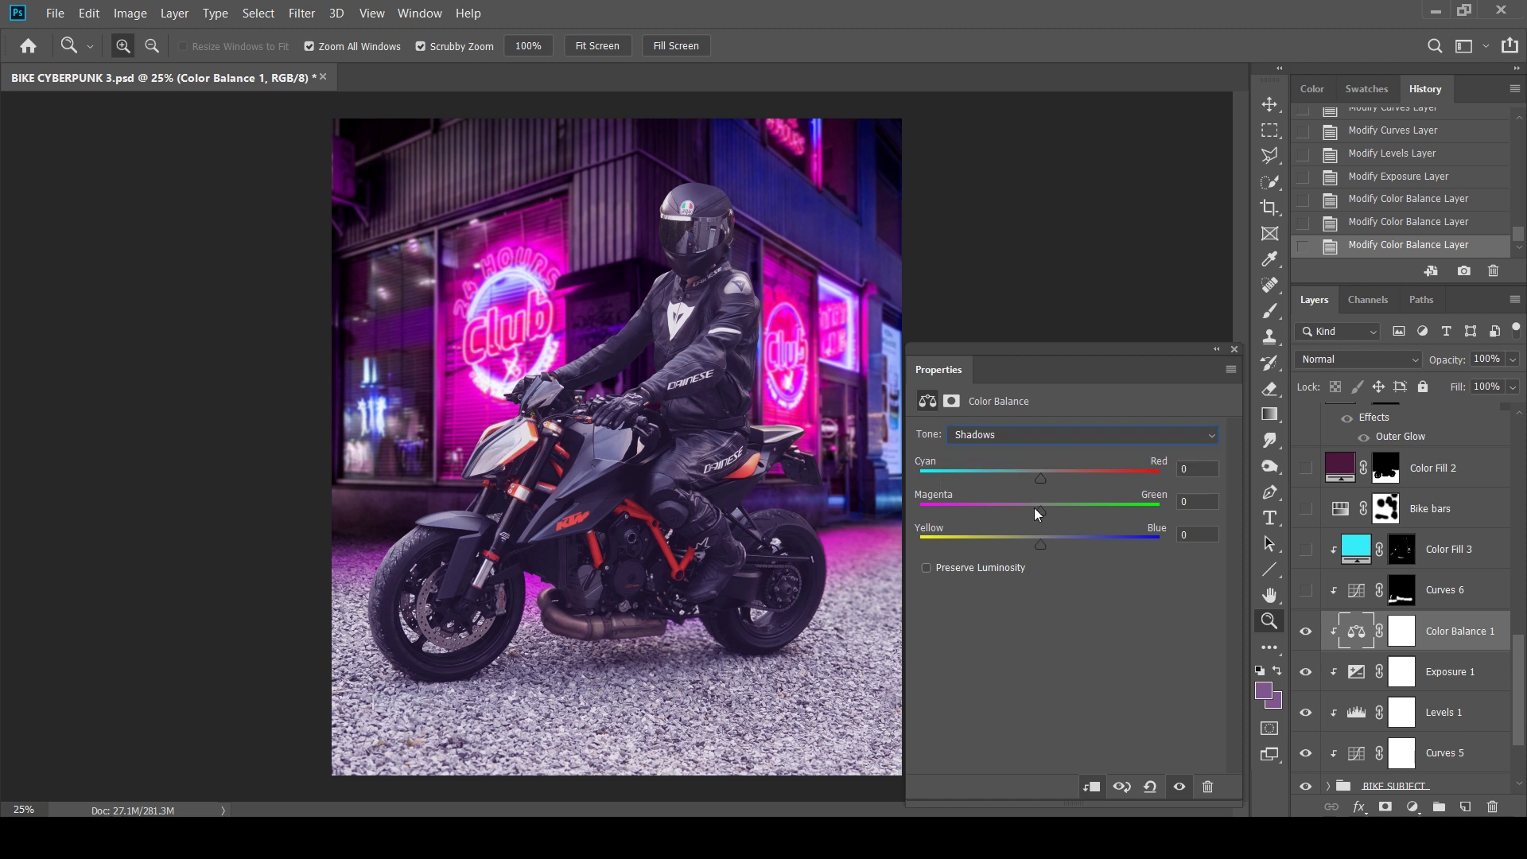
pyautogui.moveTo(1043, 512); pyautogui.dragTo(1021, 507)
pyautogui.moveTo(1051, 474); pyautogui.dragTo(1054, 473)
# Shift the Color Balance highlights to +11 red and -21 magenta, then compare.
pyautogui.click(1010, 432)
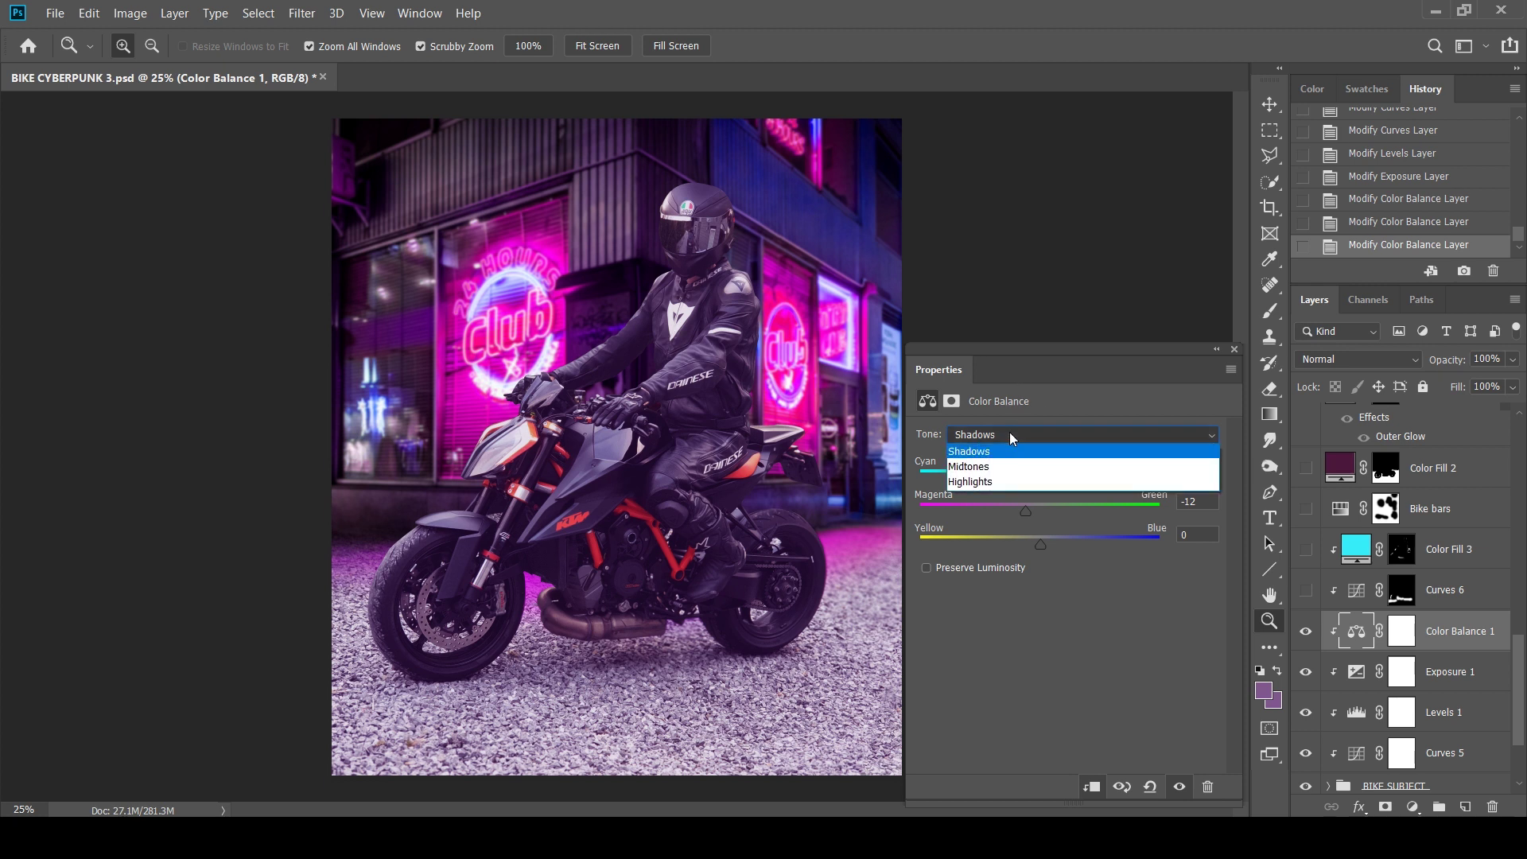
pyautogui.click(1015, 479)
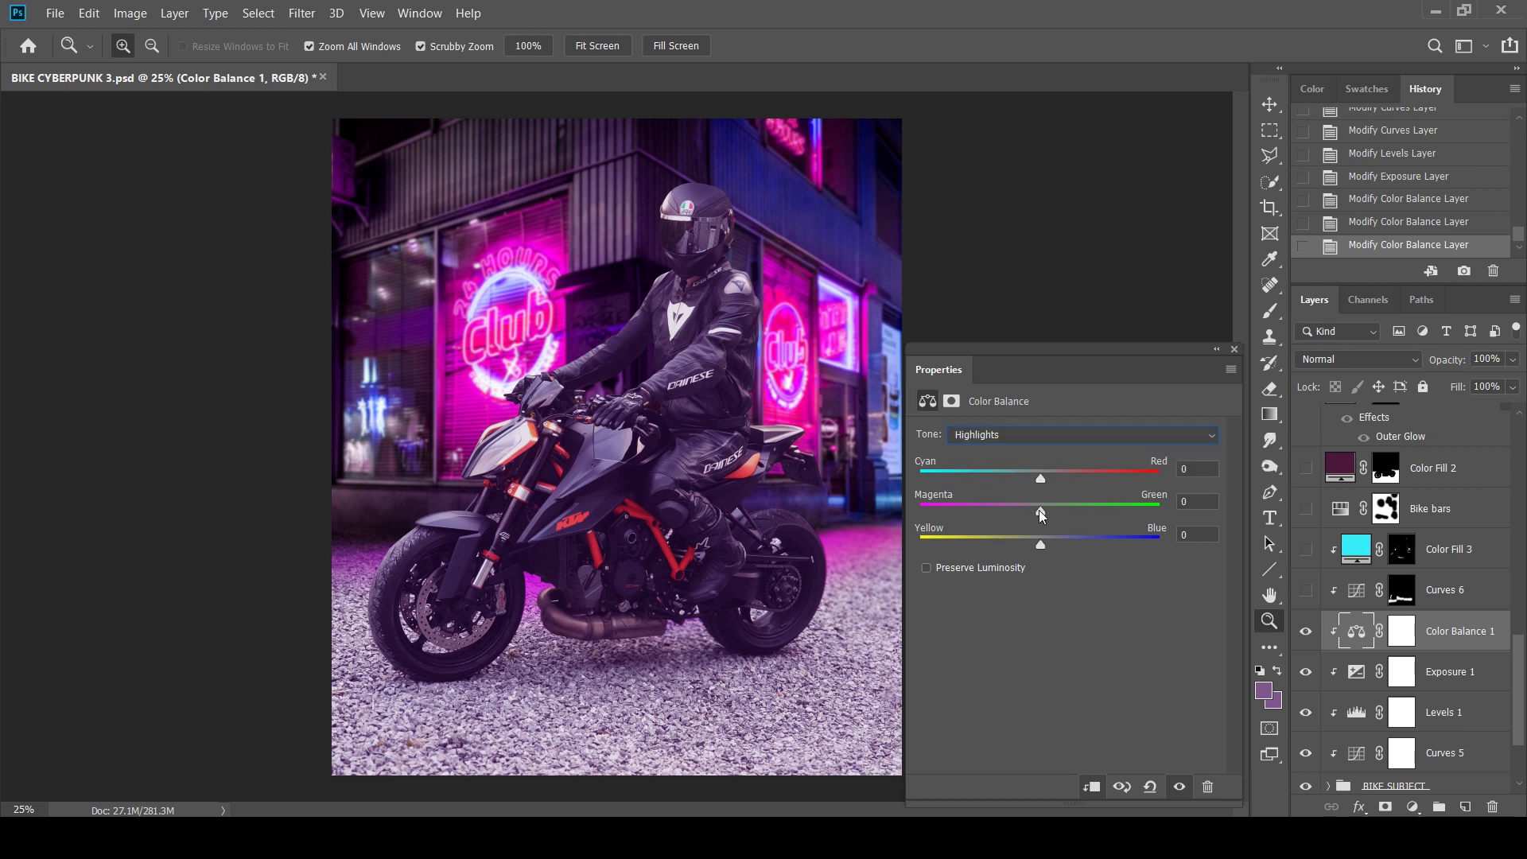
pyautogui.moveTo(1040, 513); pyautogui.dragTo(1053, 472)
pyautogui.click(1235, 349)
pyautogui.click(1306, 633)
pyautogui.click(1307, 632)
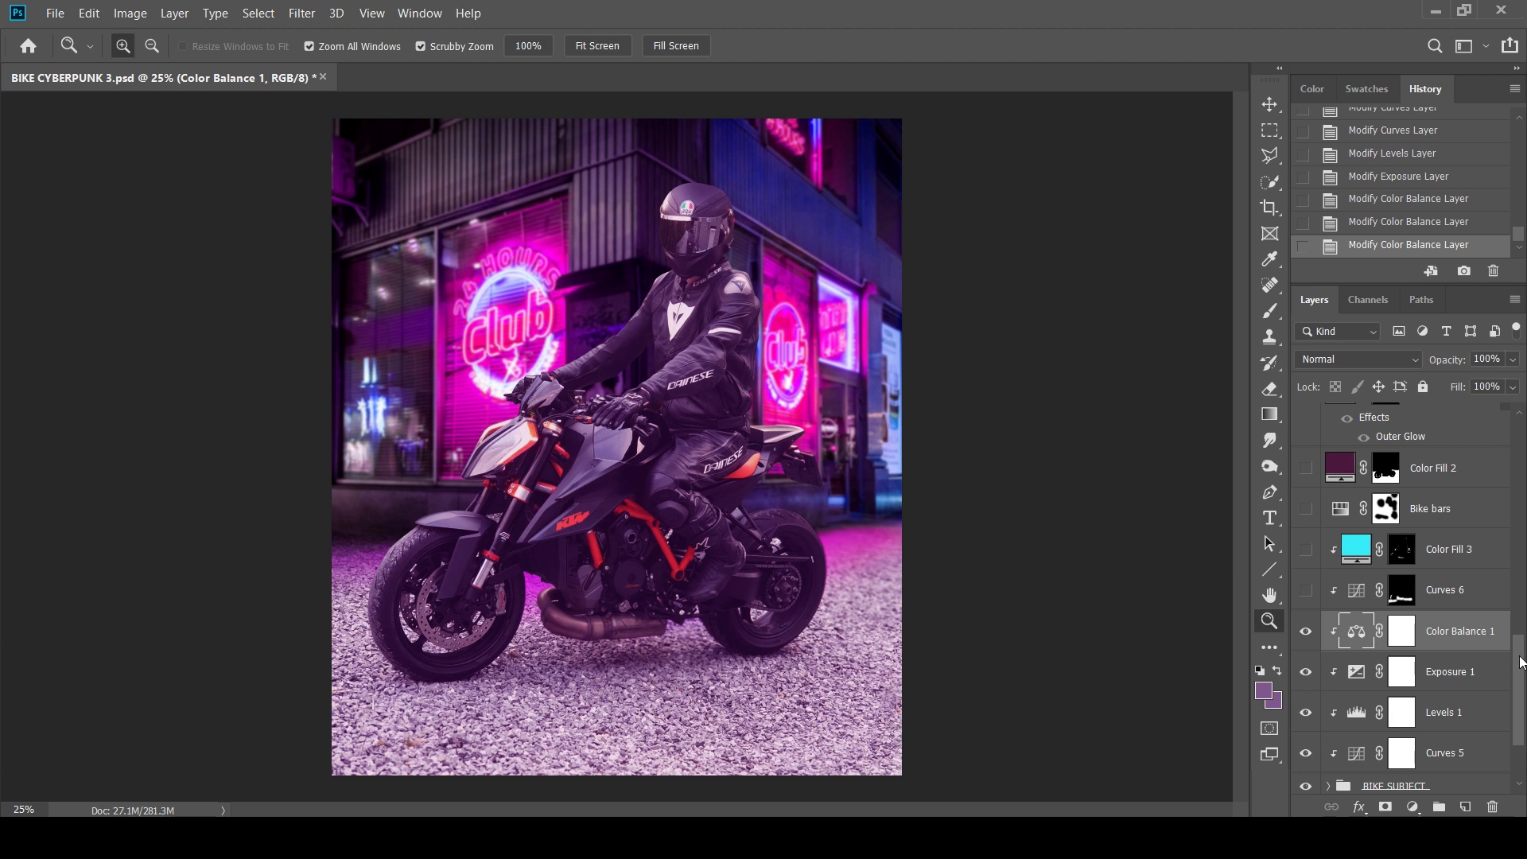
pyautogui.scroll(3, 1521, 662)
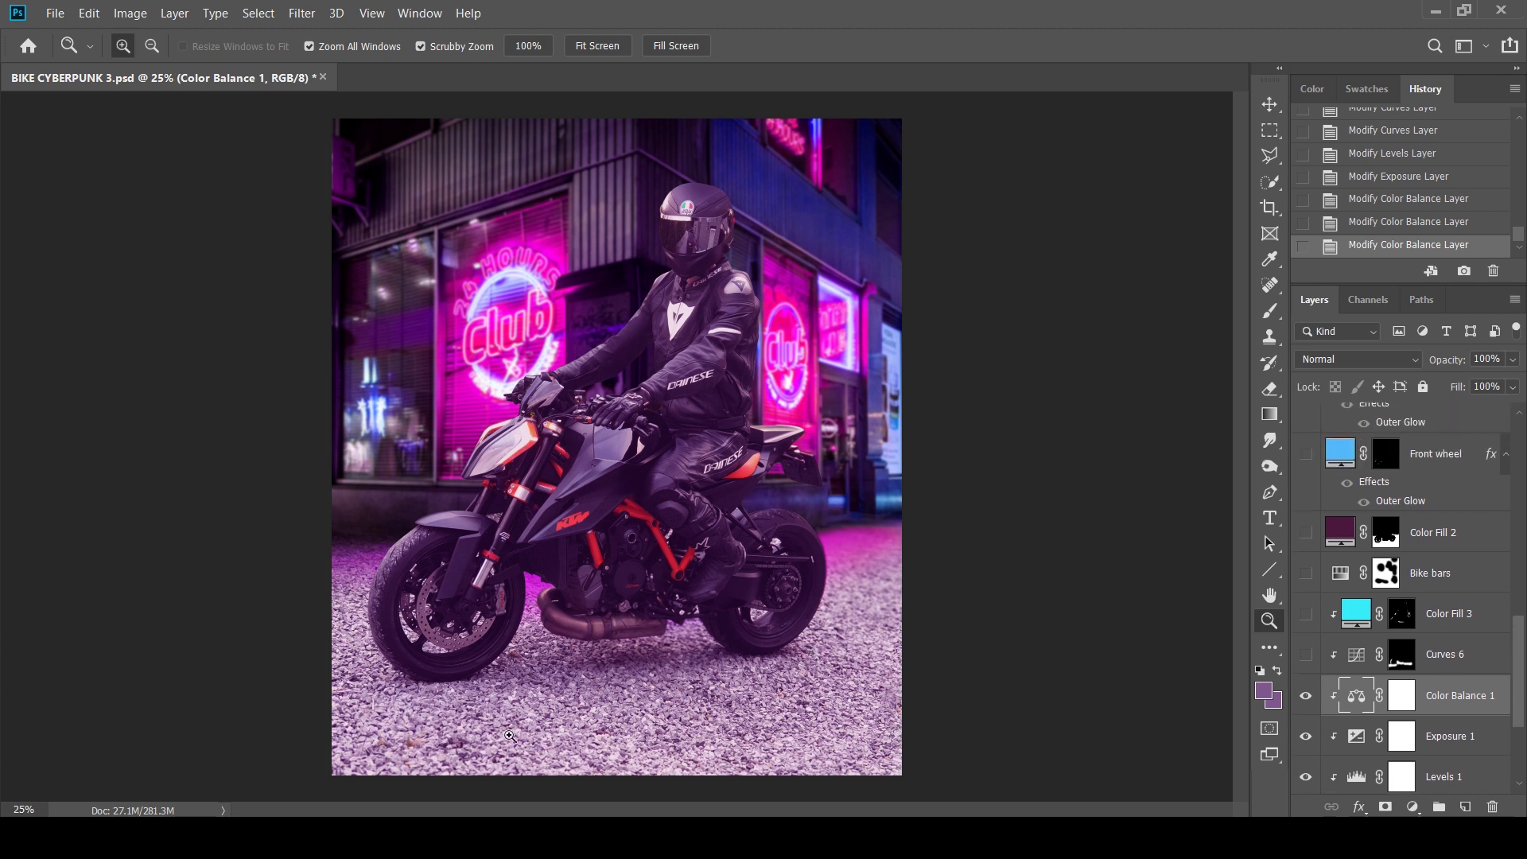
# Show Color Fill 2 and blend it in Hard Light, after trying Color mode.
pyautogui.click(1339, 538)
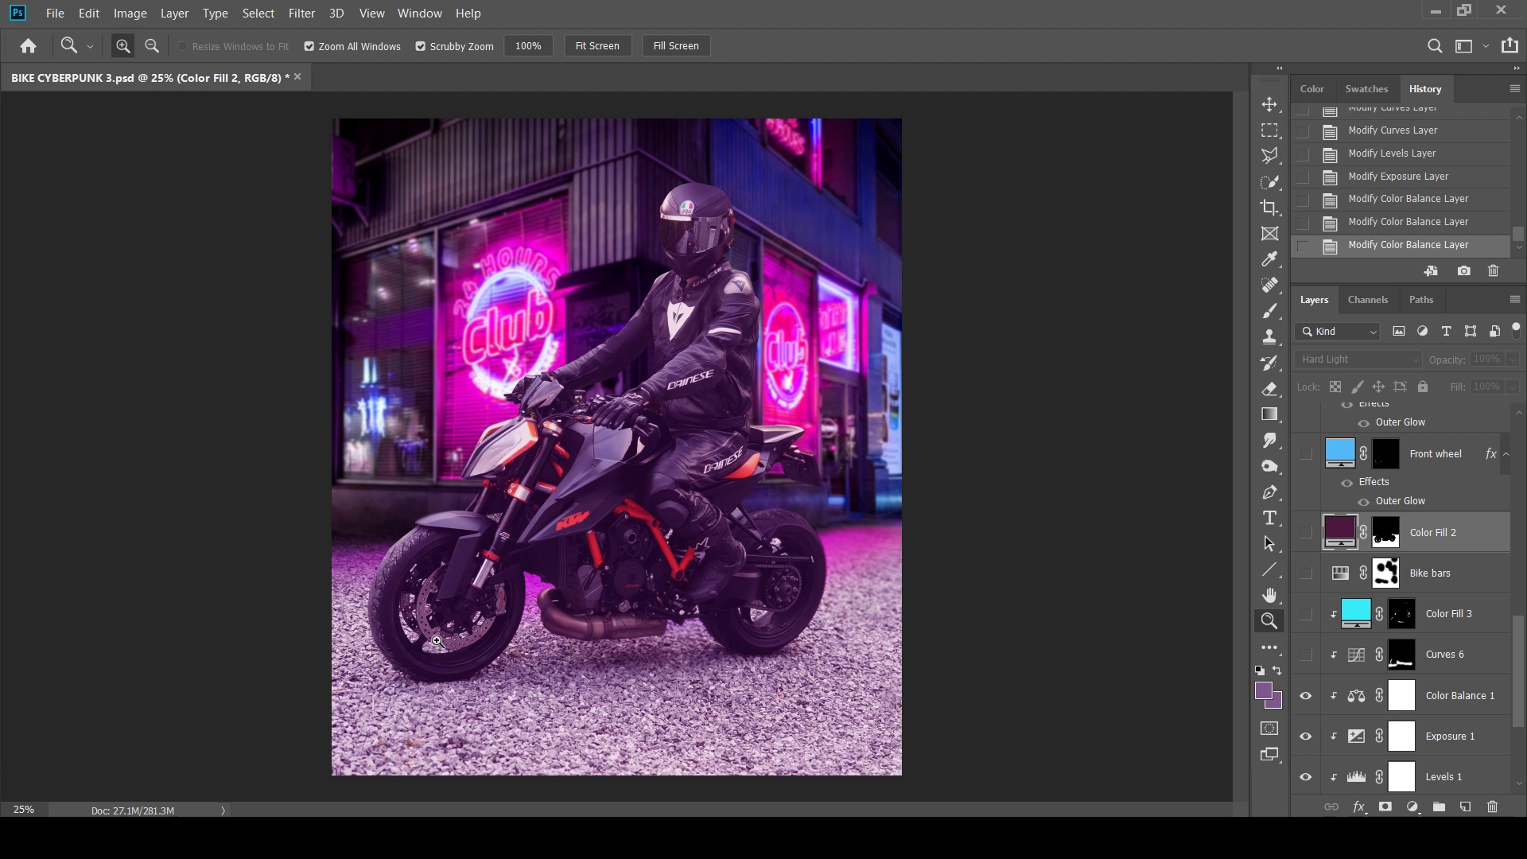
pyautogui.click(1305, 533)
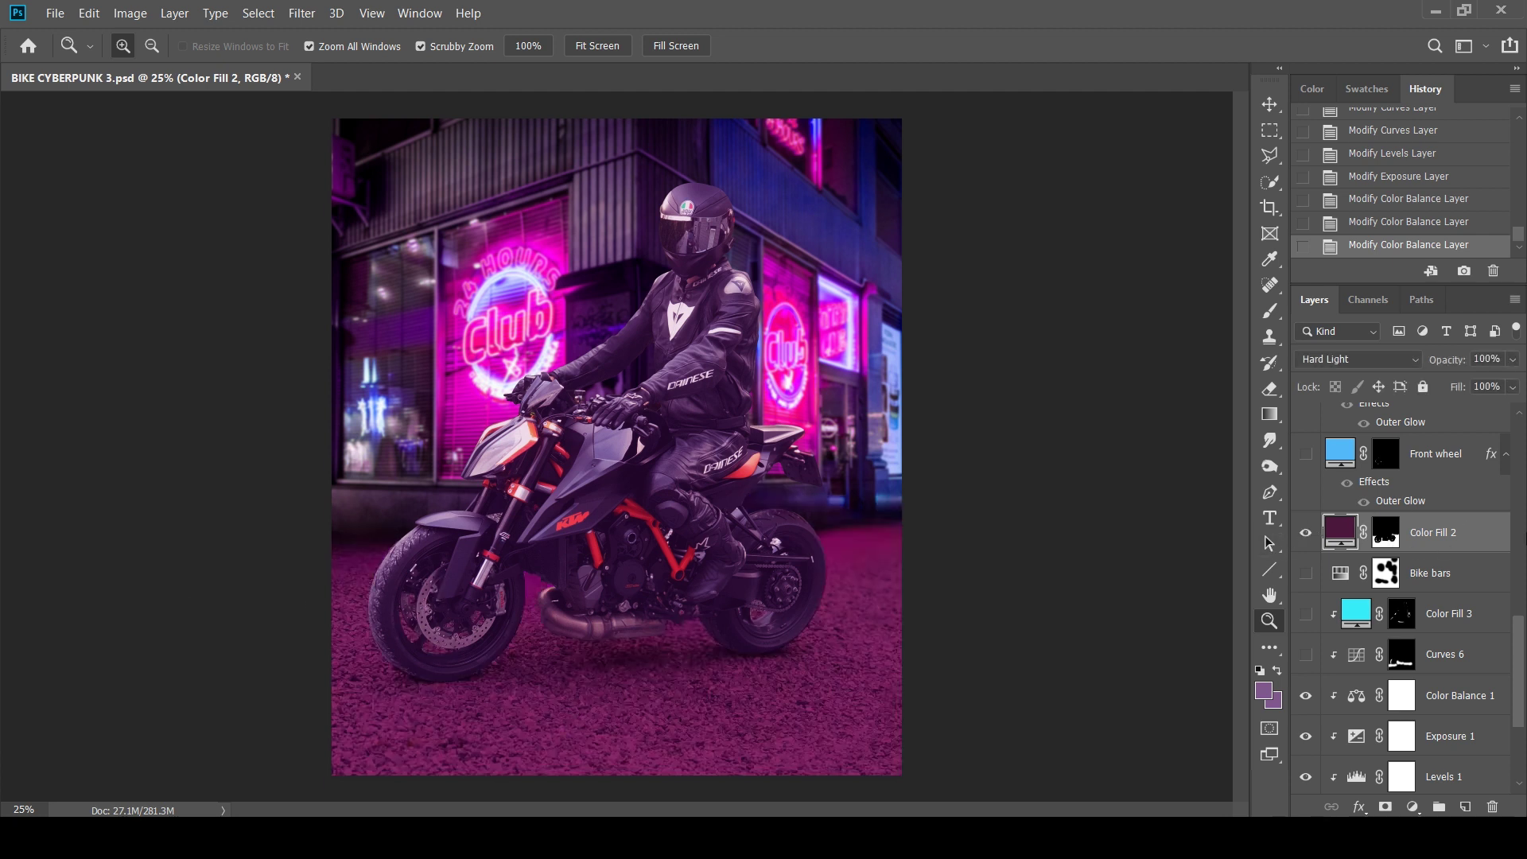
pyautogui.click(1342, 362)
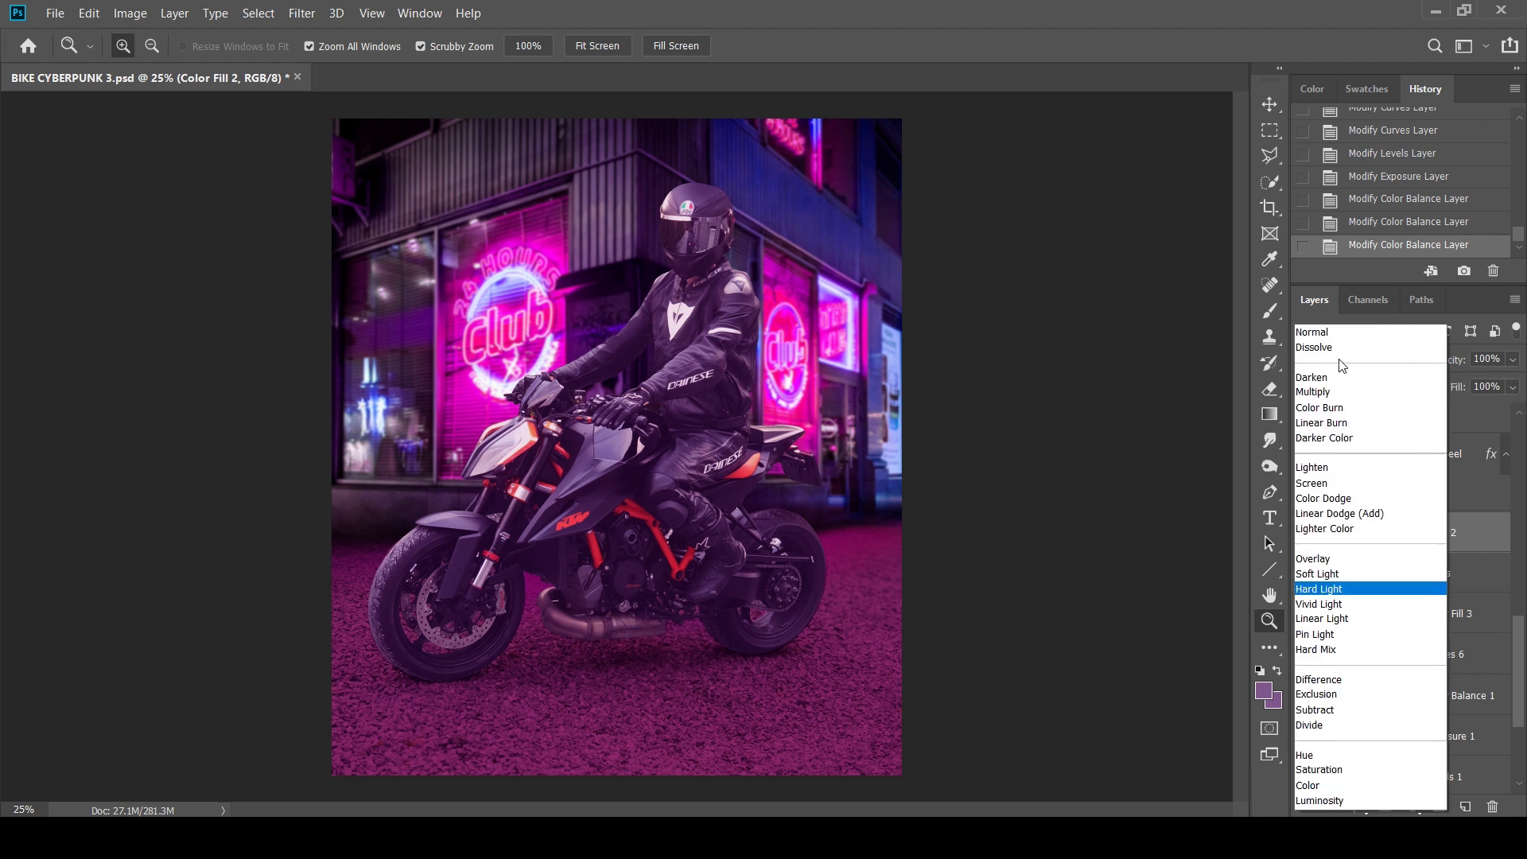
pyautogui.click(1313, 786)
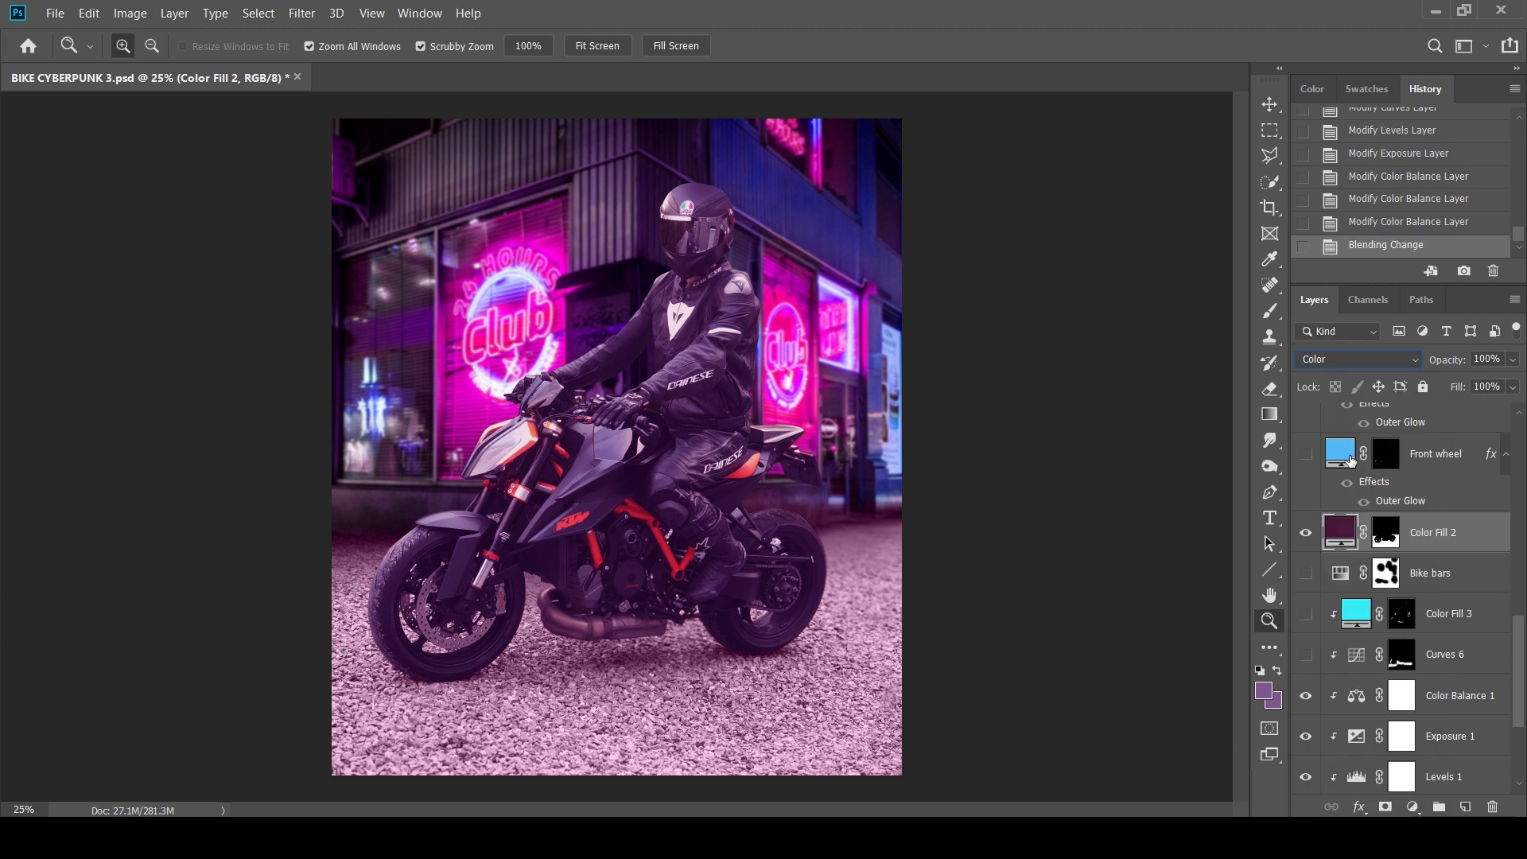
pyautogui.click(1328, 360)
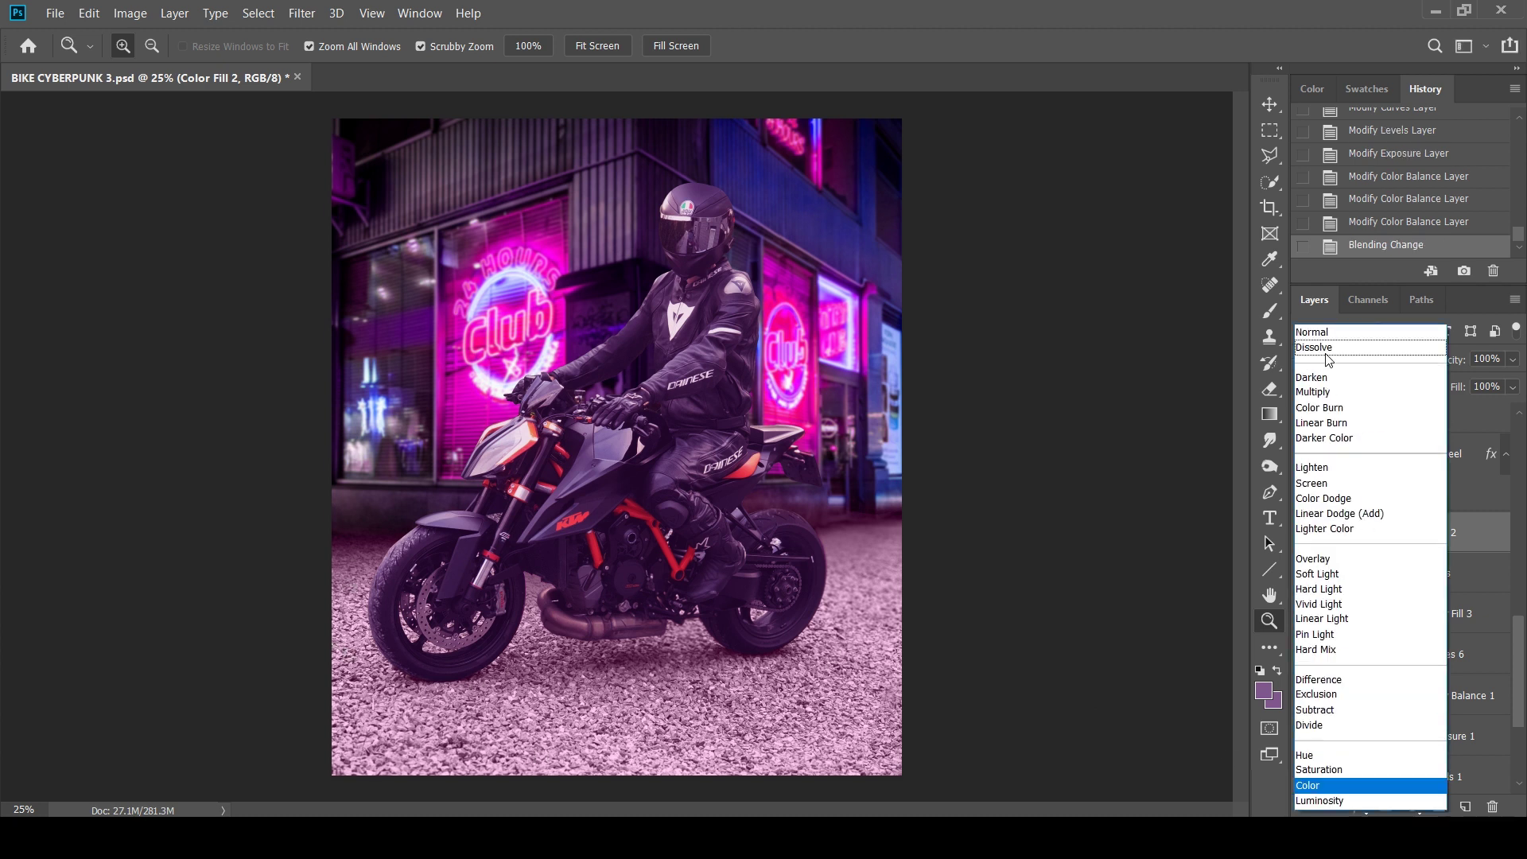
pyautogui.click(1338, 589)
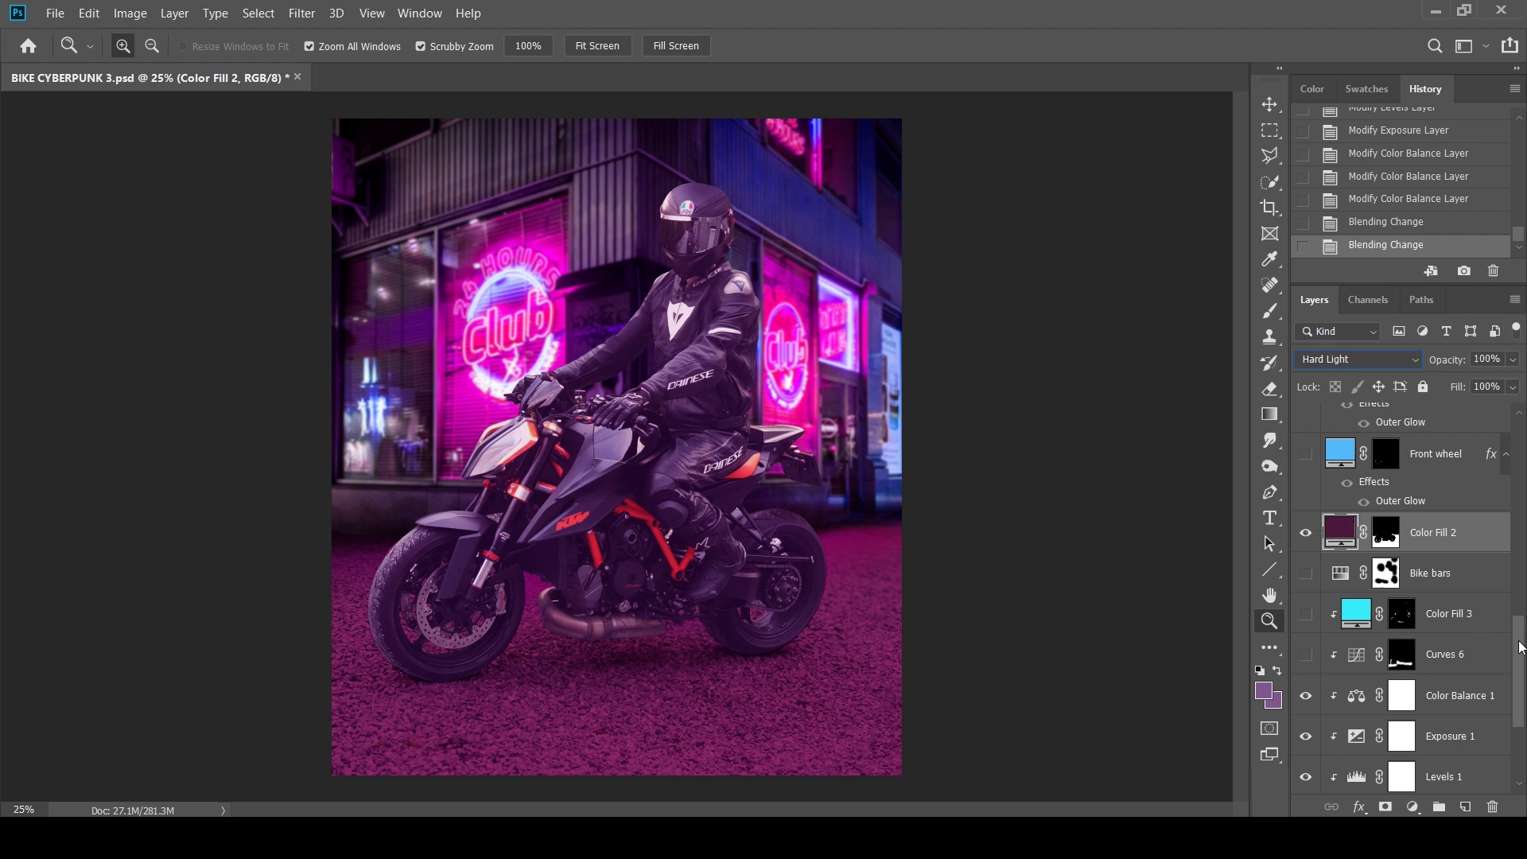
pyautogui.moveTo(1521, 646); pyautogui.dragTo(1521, 620)
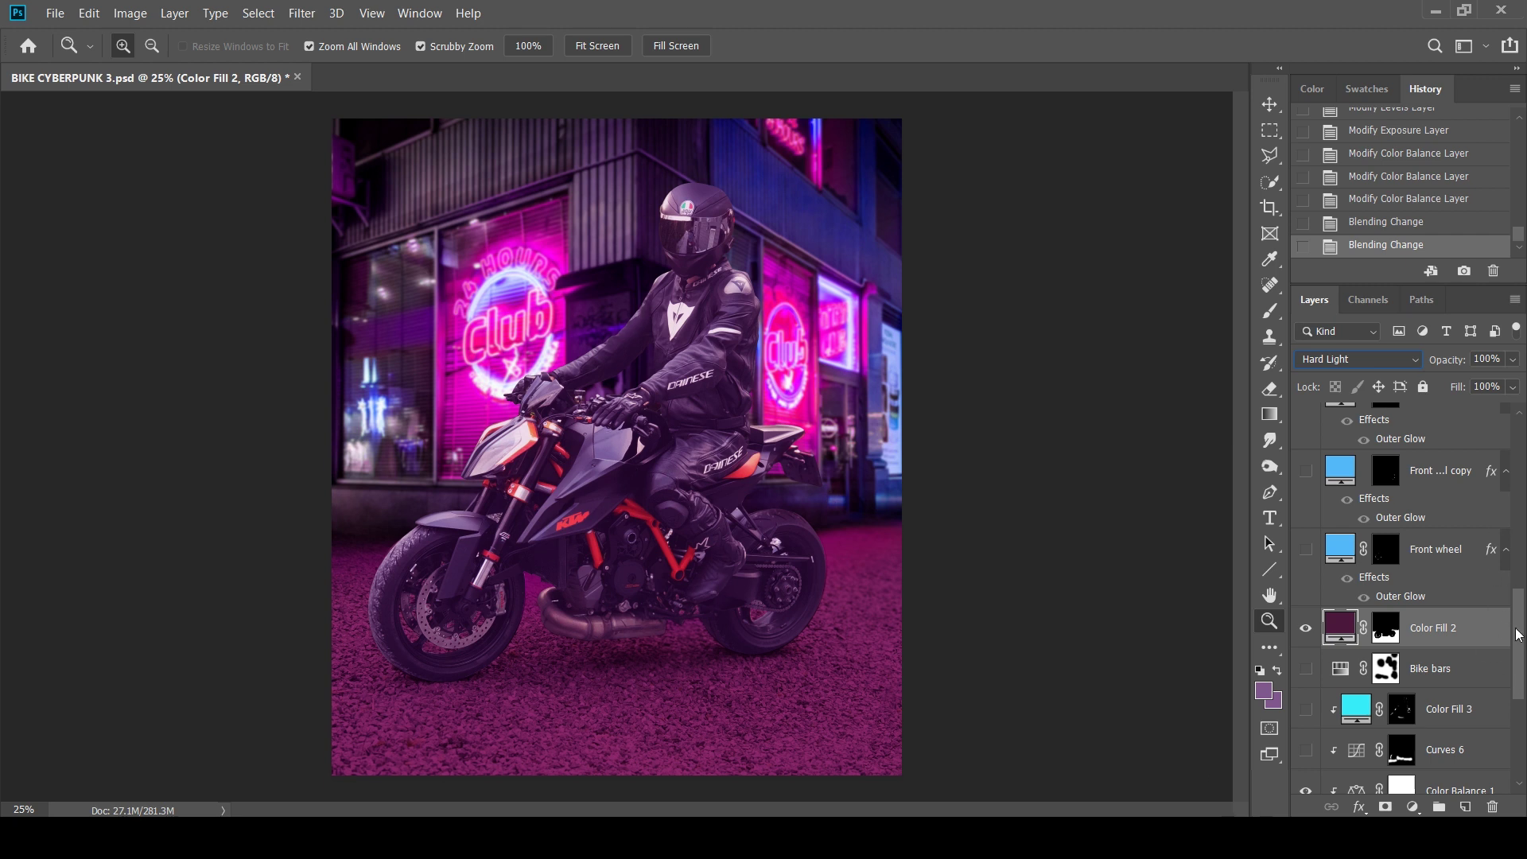
# Show the Bike bars layer to turn the frame cyan, leaving Color Fill 3 hidden.
pyautogui.moveTo(1521, 634); pyautogui.dragTo(1521, 650)
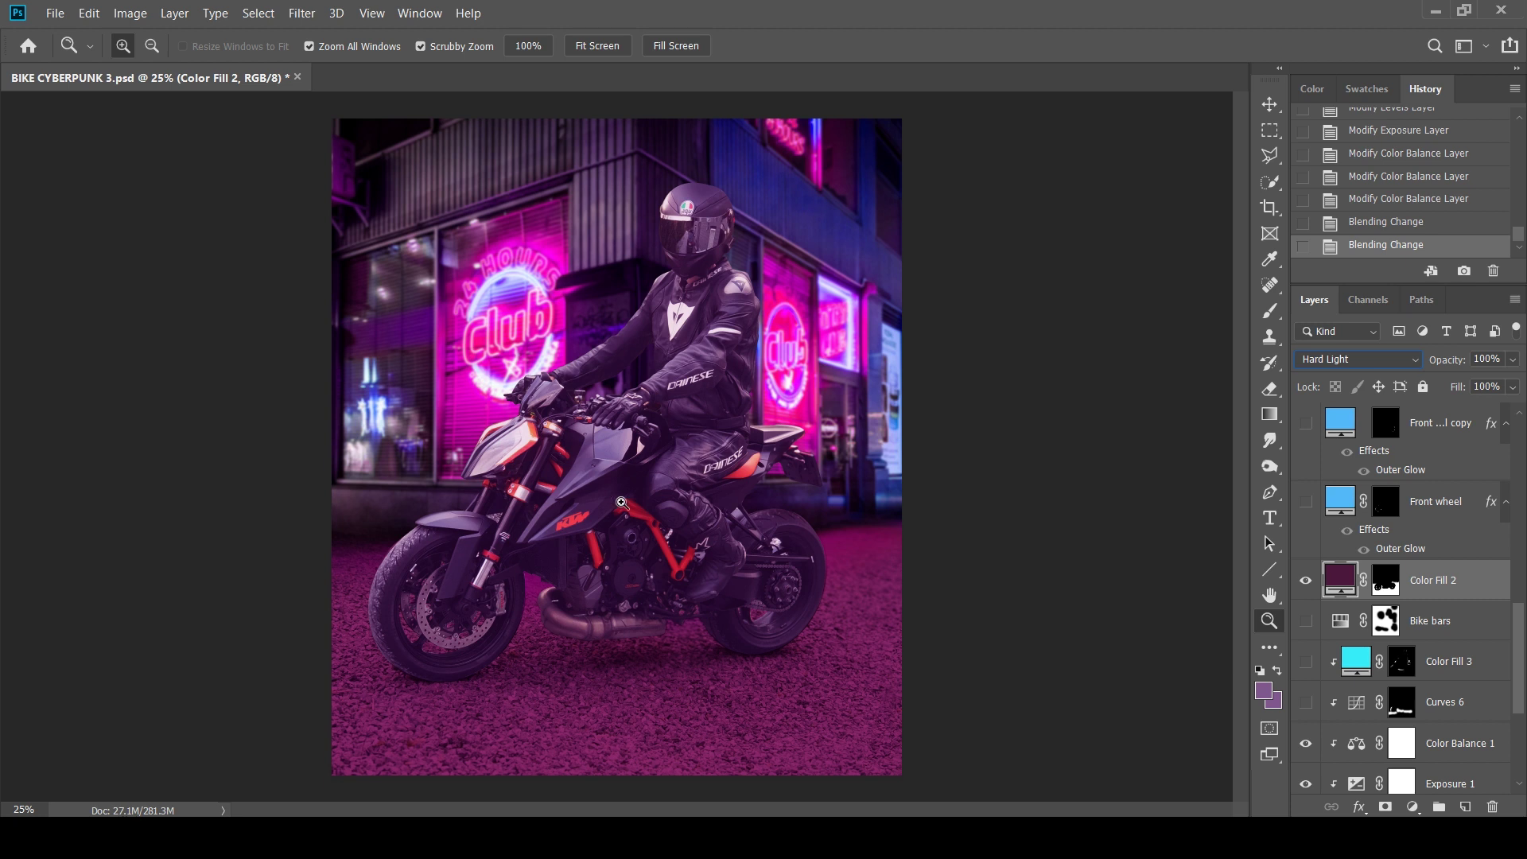
pyautogui.click(1306, 661)
pyautogui.click(1306, 664)
pyautogui.click(1307, 621)
pyautogui.scroll(1, 1352, 628)
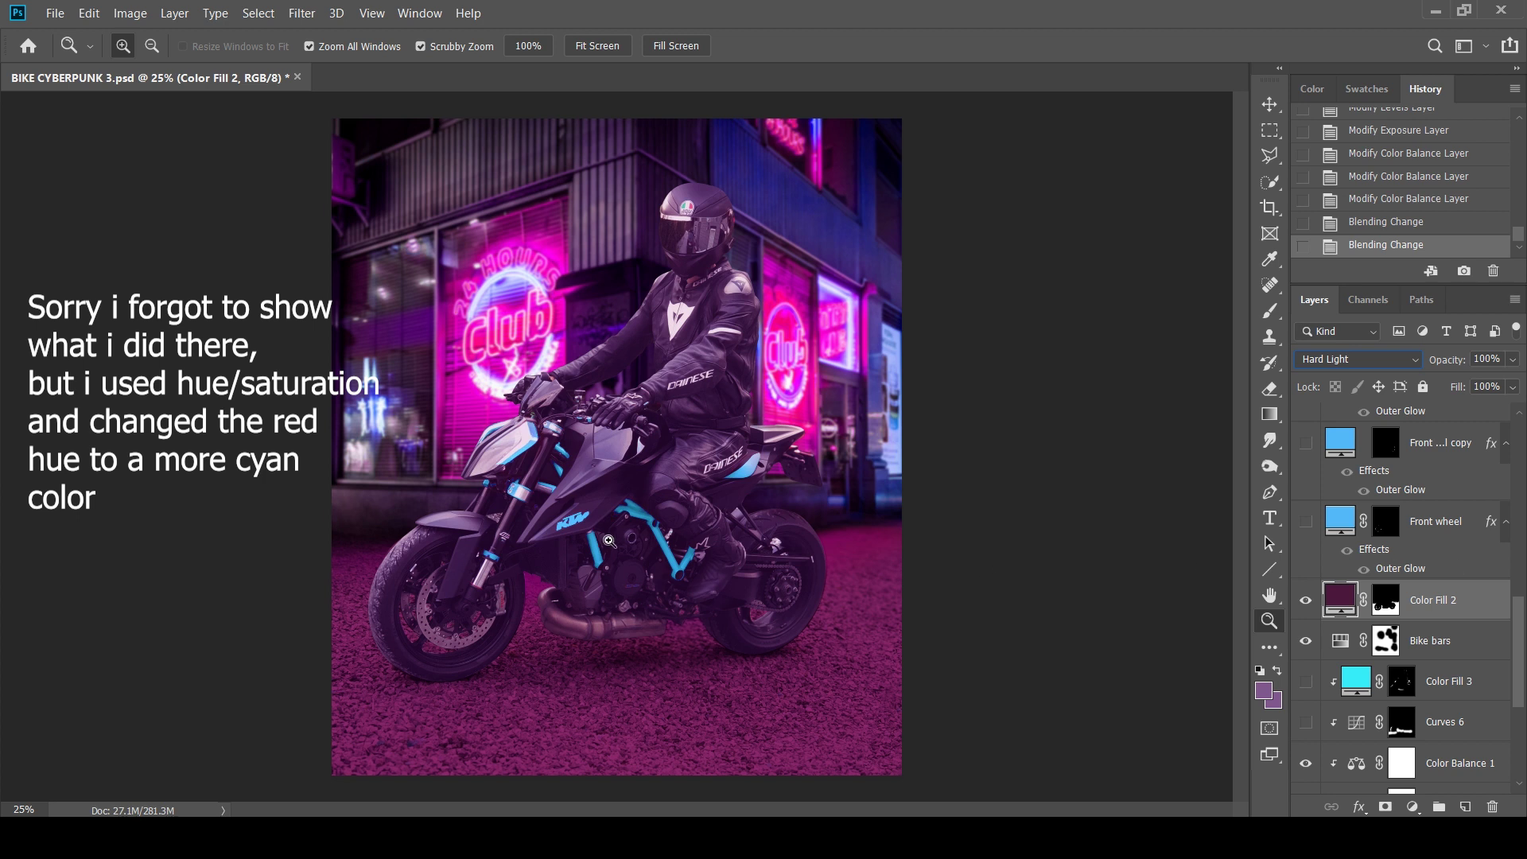
# Show the Front wheel and Front wheel copy rims with their Outer Glow effects hidden.
pyautogui.click(1307, 522)
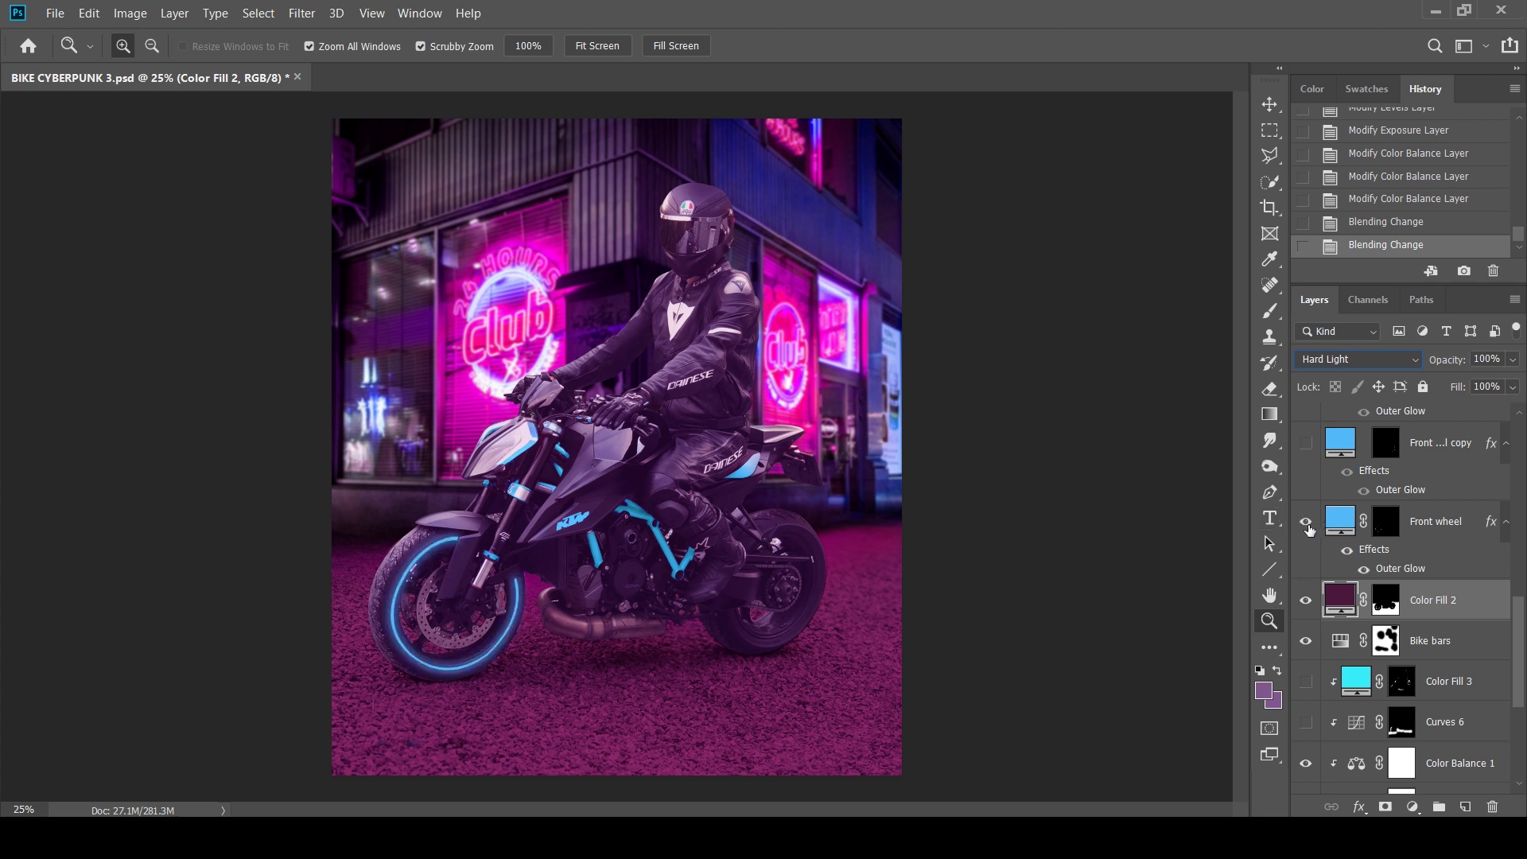
pyautogui.click(1363, 570)
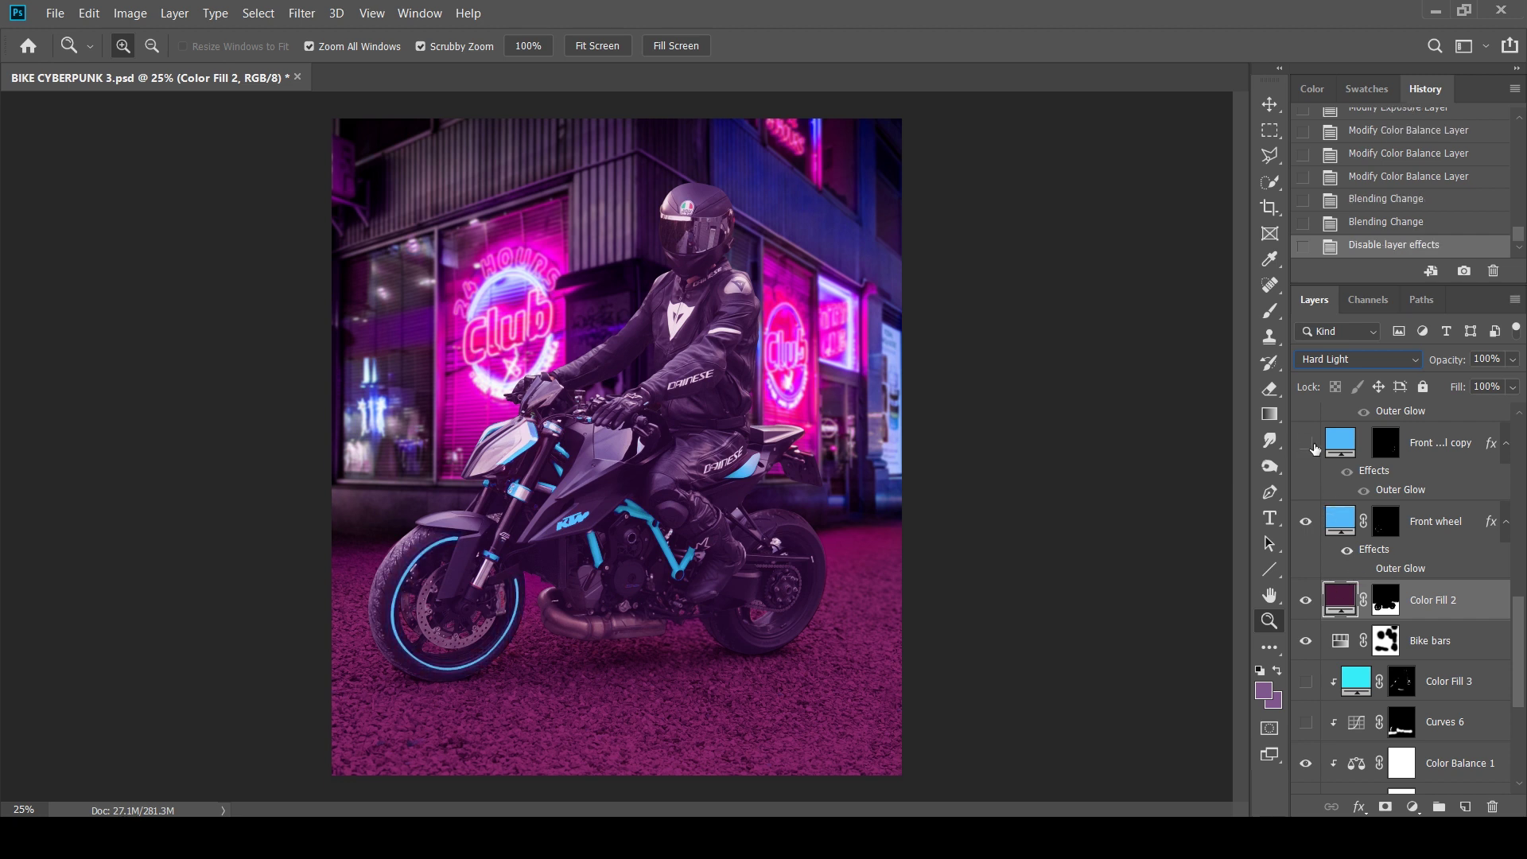
pyautogui.click(1307, 443)
pyautogui.click(1363, 491)
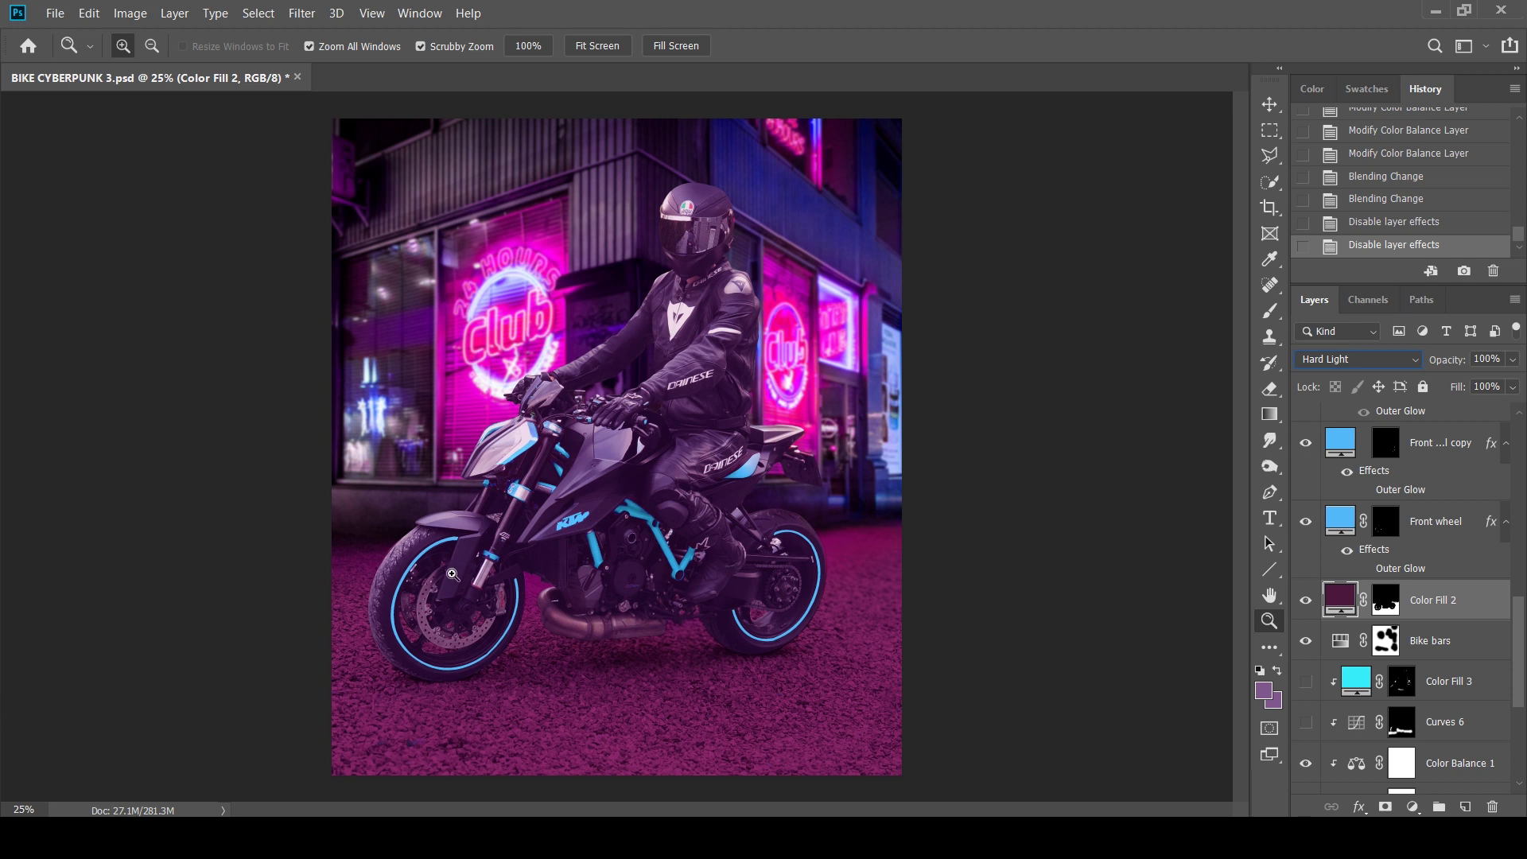
# Re-enable Front wheel's Outer Glow at 21% spread and 59 px, and the copy's glow too.
pyautogui.click(1437, 535)
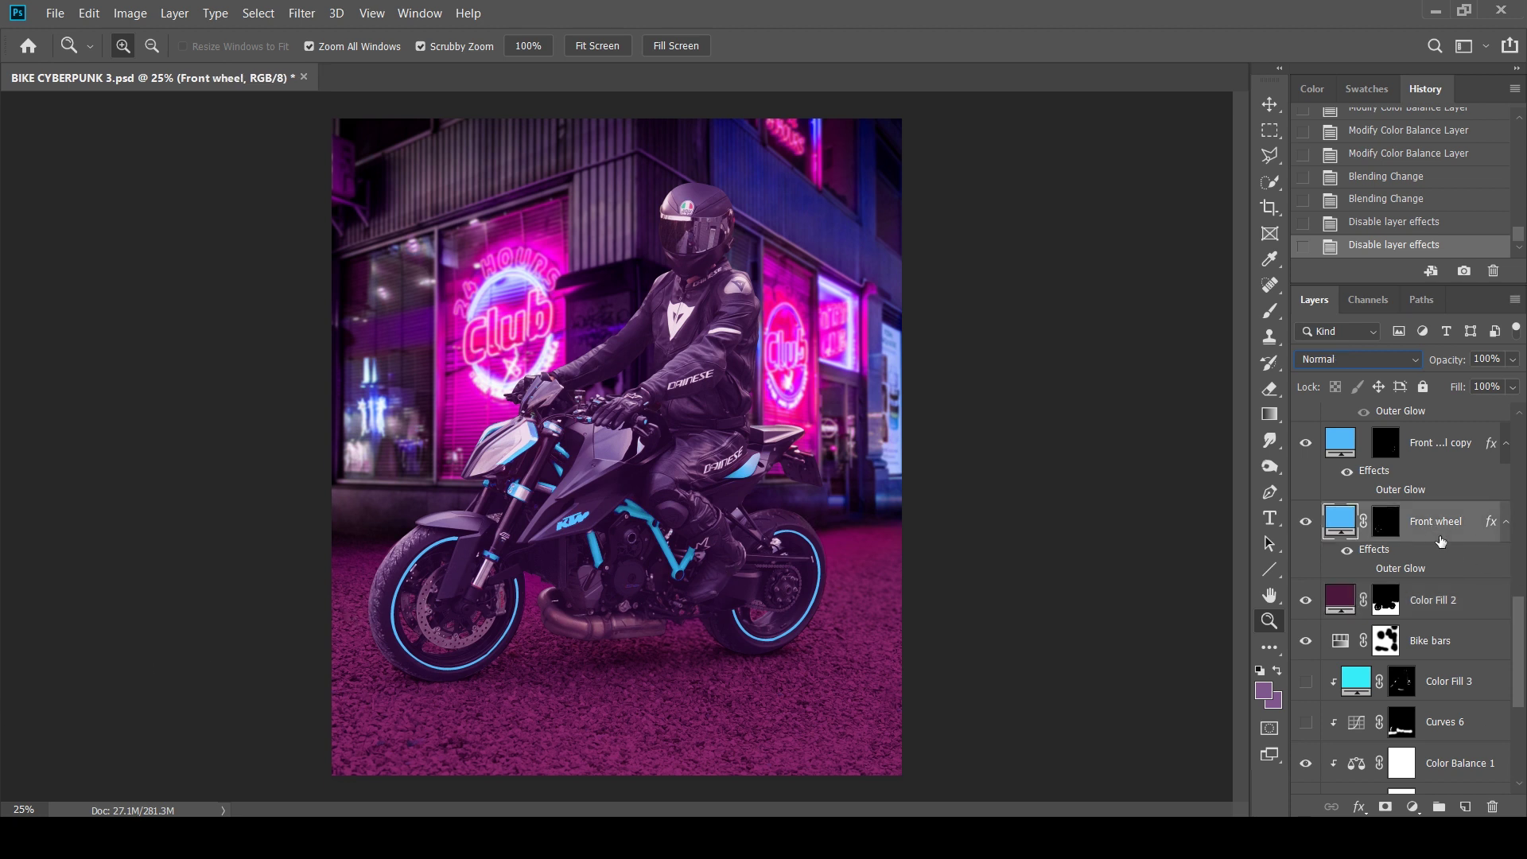
pyautogui.doubleClick(1458, 559)
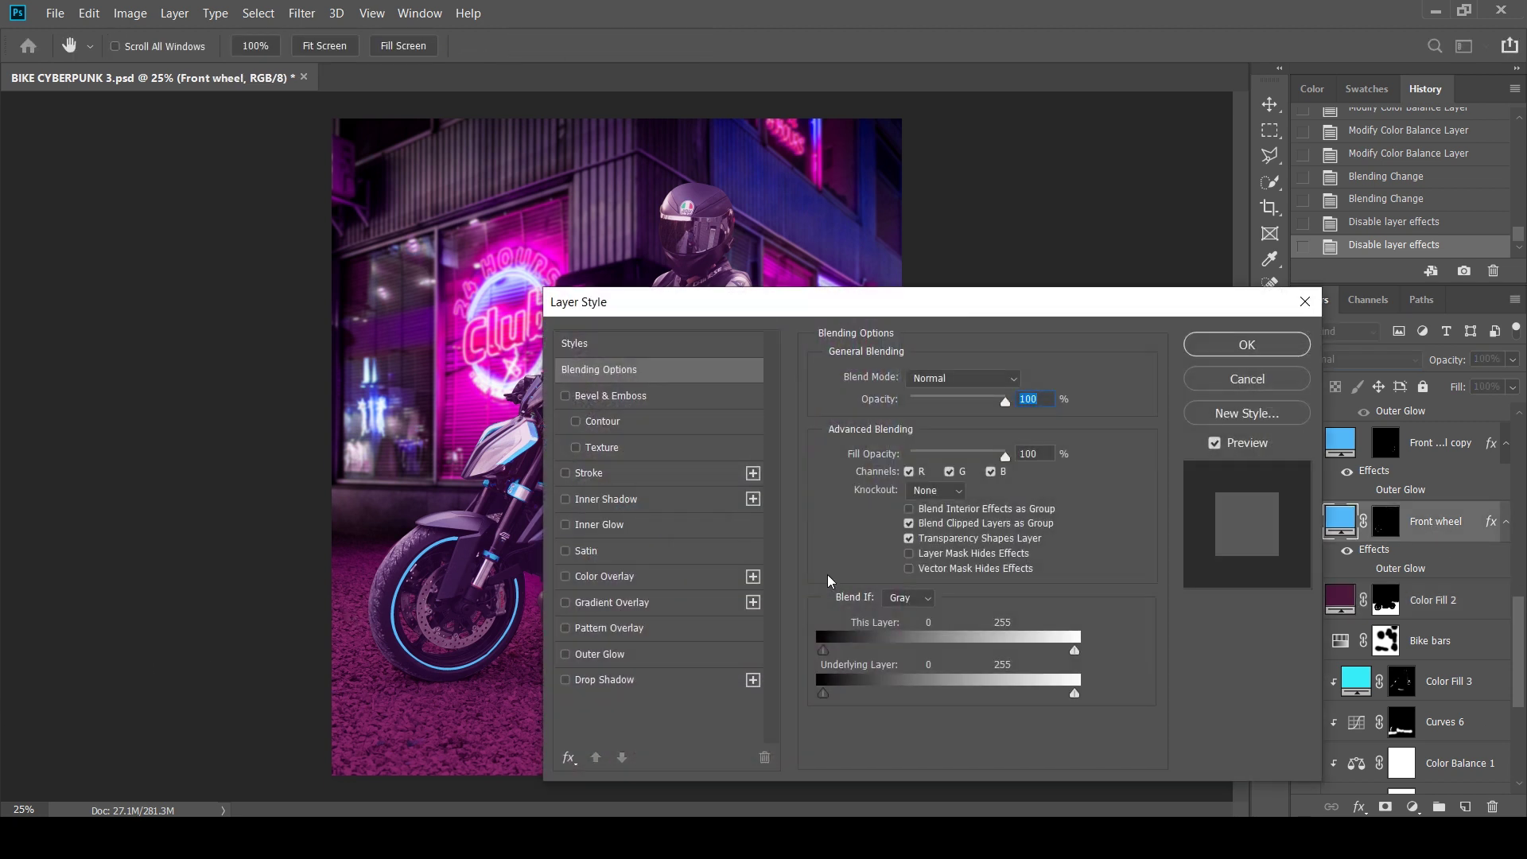
pyautogui.moveTo(686, 302); pyautogui.dragTo(882, 212)
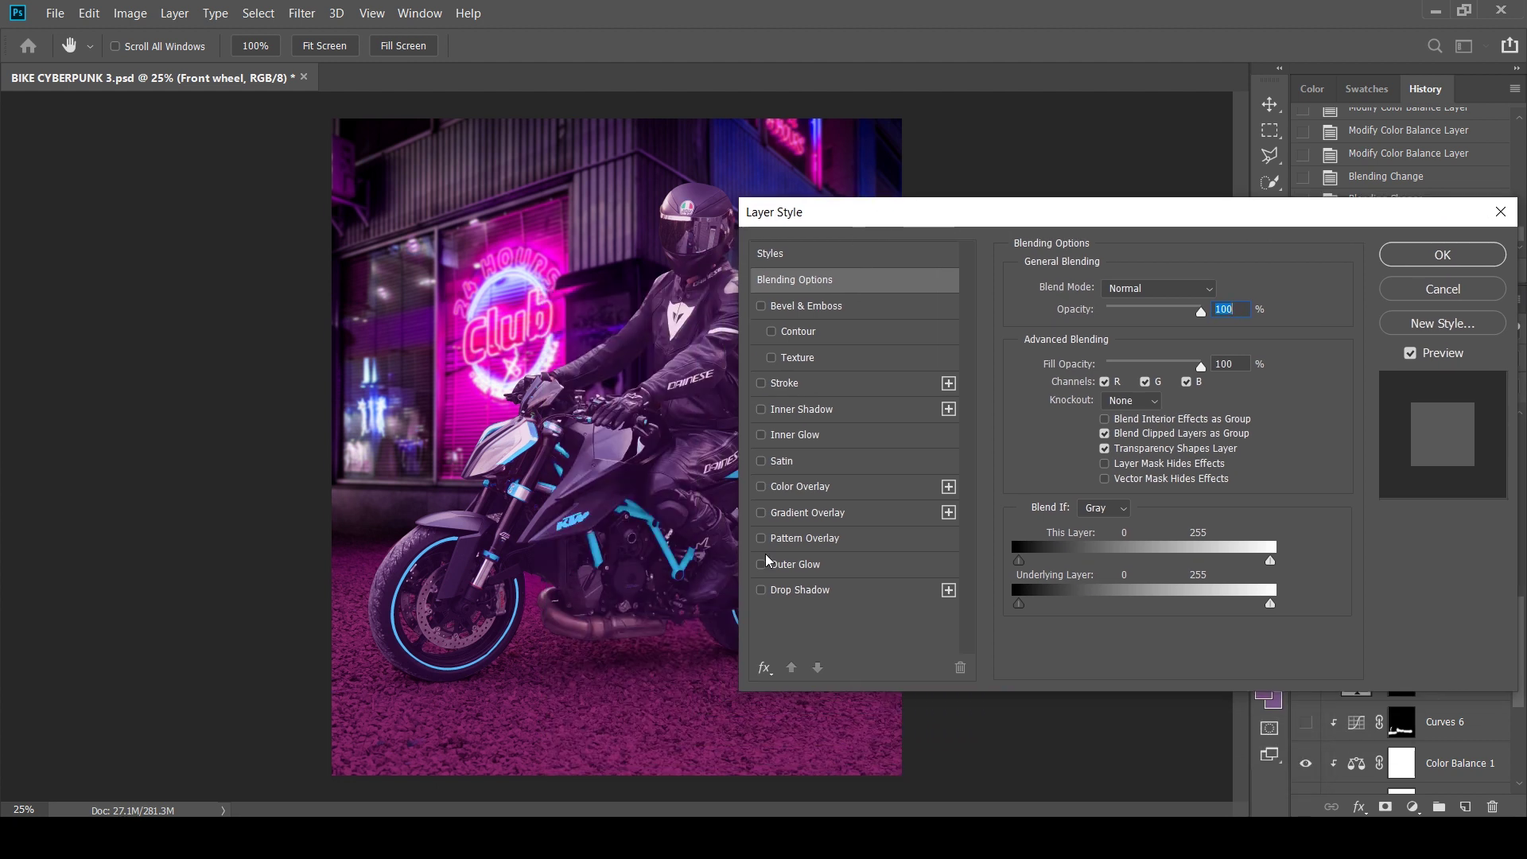
pyautogui.click(795, 567)
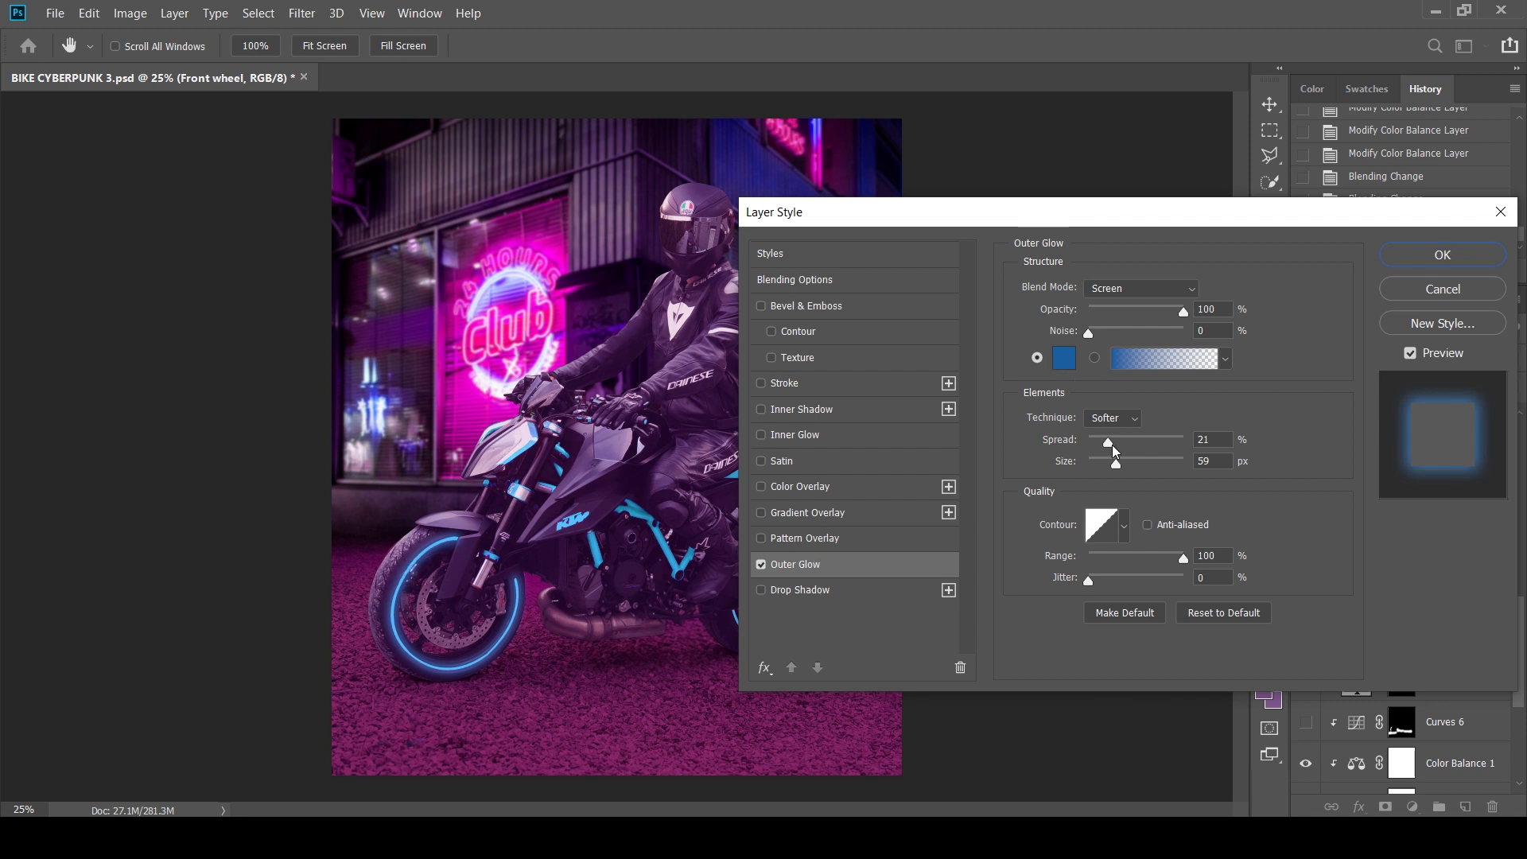
pyautogui.moveTo(1114, 451); pyautogui.dragTo(1154, 443)
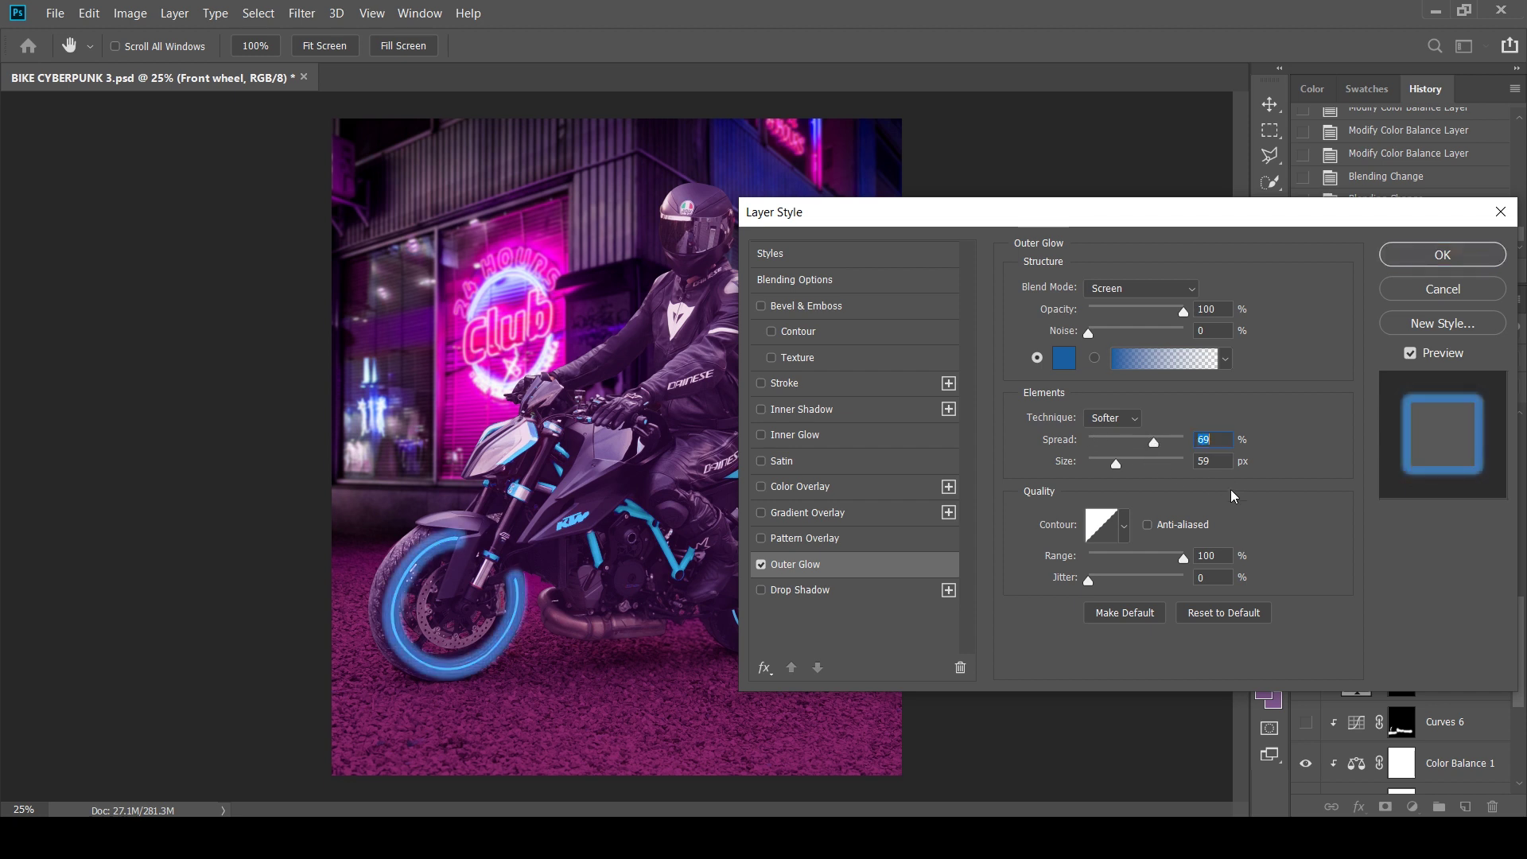
pyautogui.hotkey('ctrl', 'z')
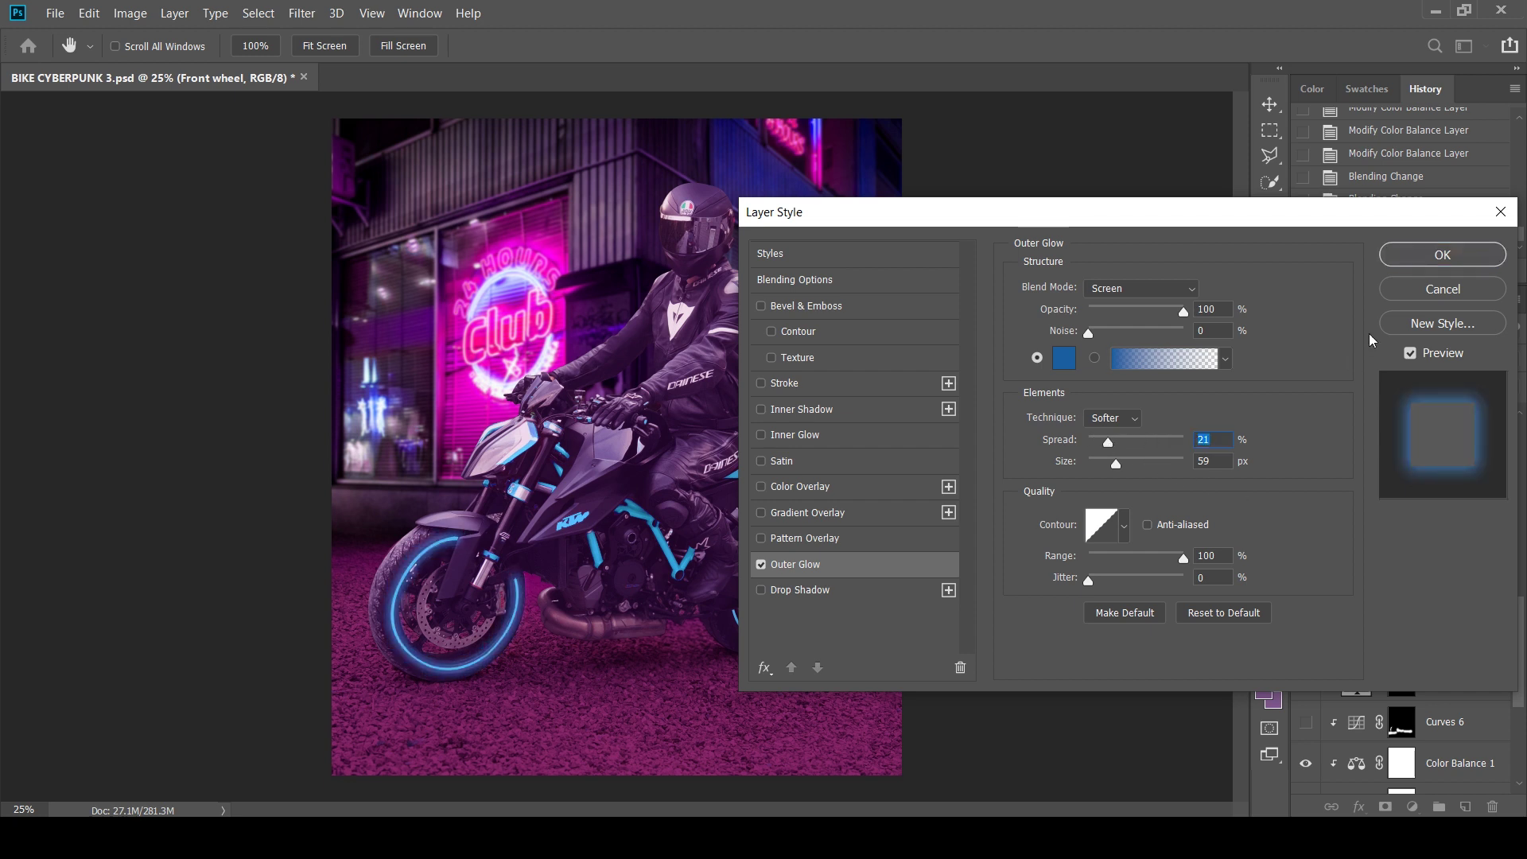
pyautogui.click(1404, 255)
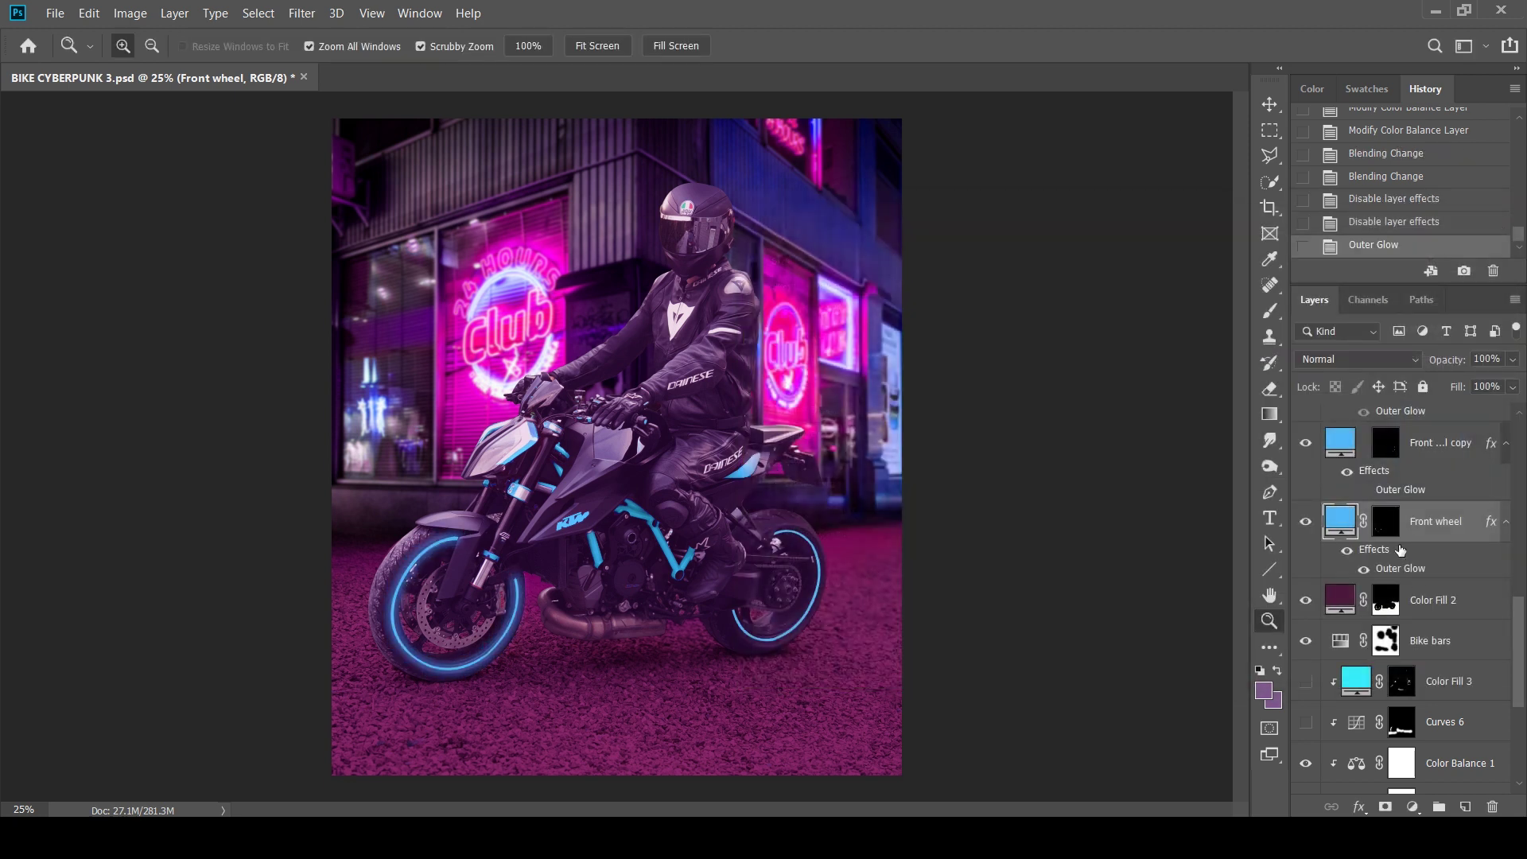
pyautogui.click(1364, 490)
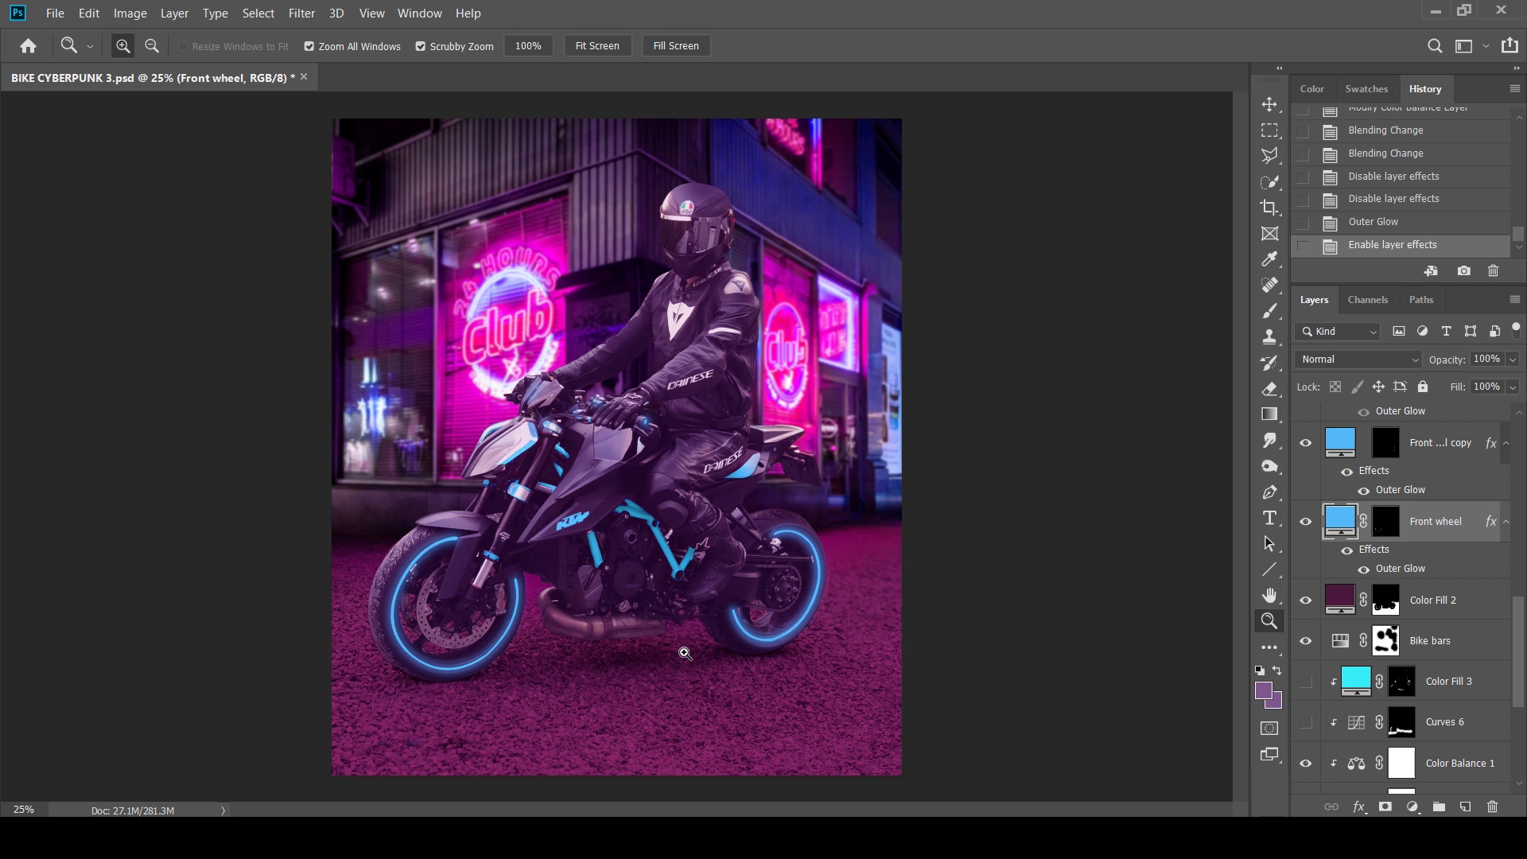
# Show Color Fill 3's cyan tint and target its colour thumbnail rather than its mask.
pyautogui.press('b')
pyautogui.press('d')
pyautogui.hotkey('alt', '[')
pyautogui.hotkey('alt', '[')
pyautogui.hotkey('alt', '[')
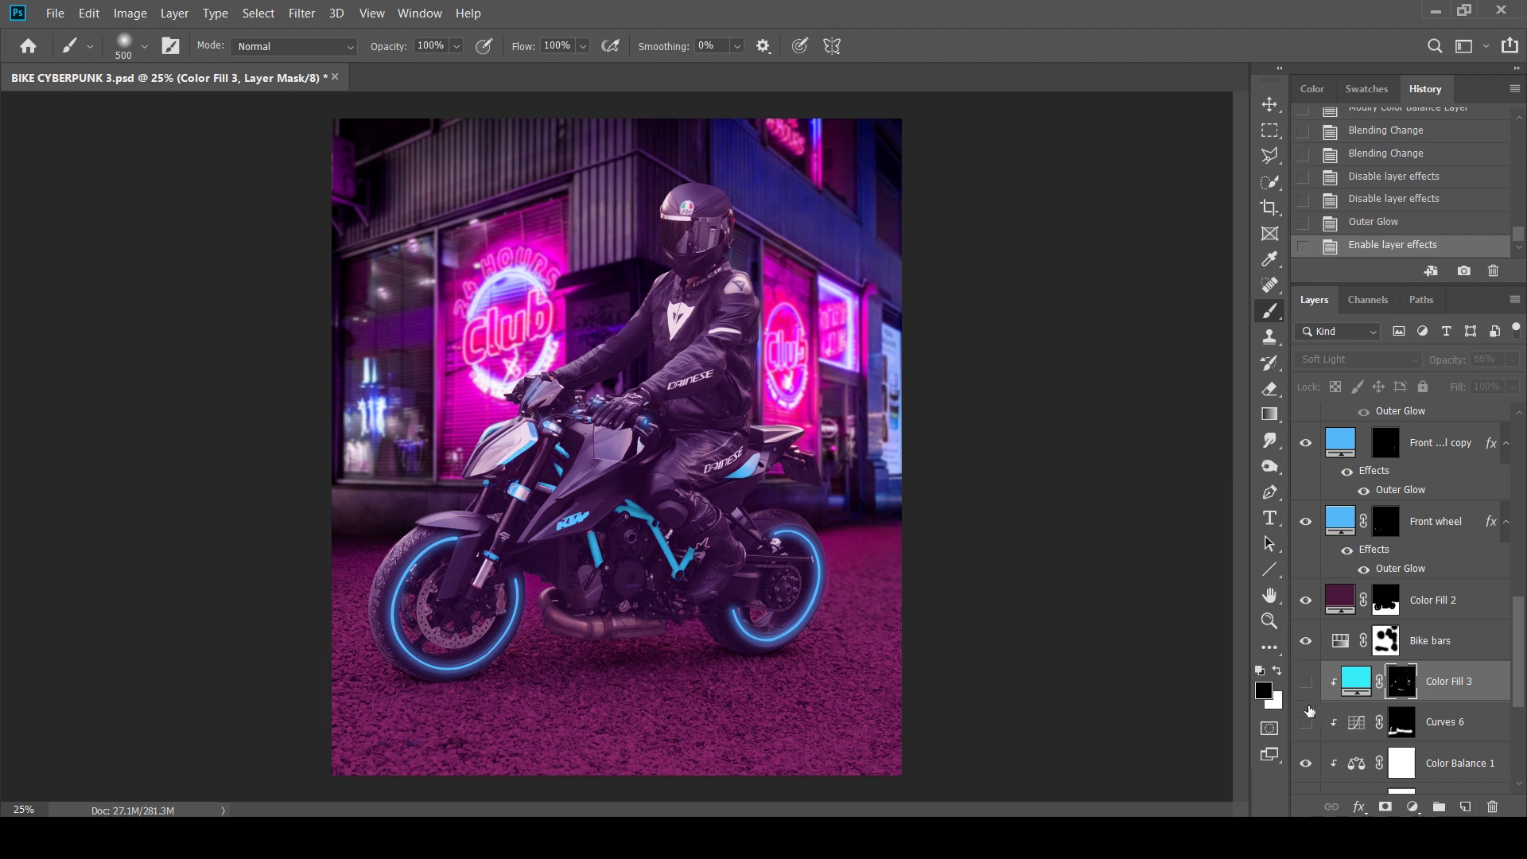
pyautogui.click(1306, 681)
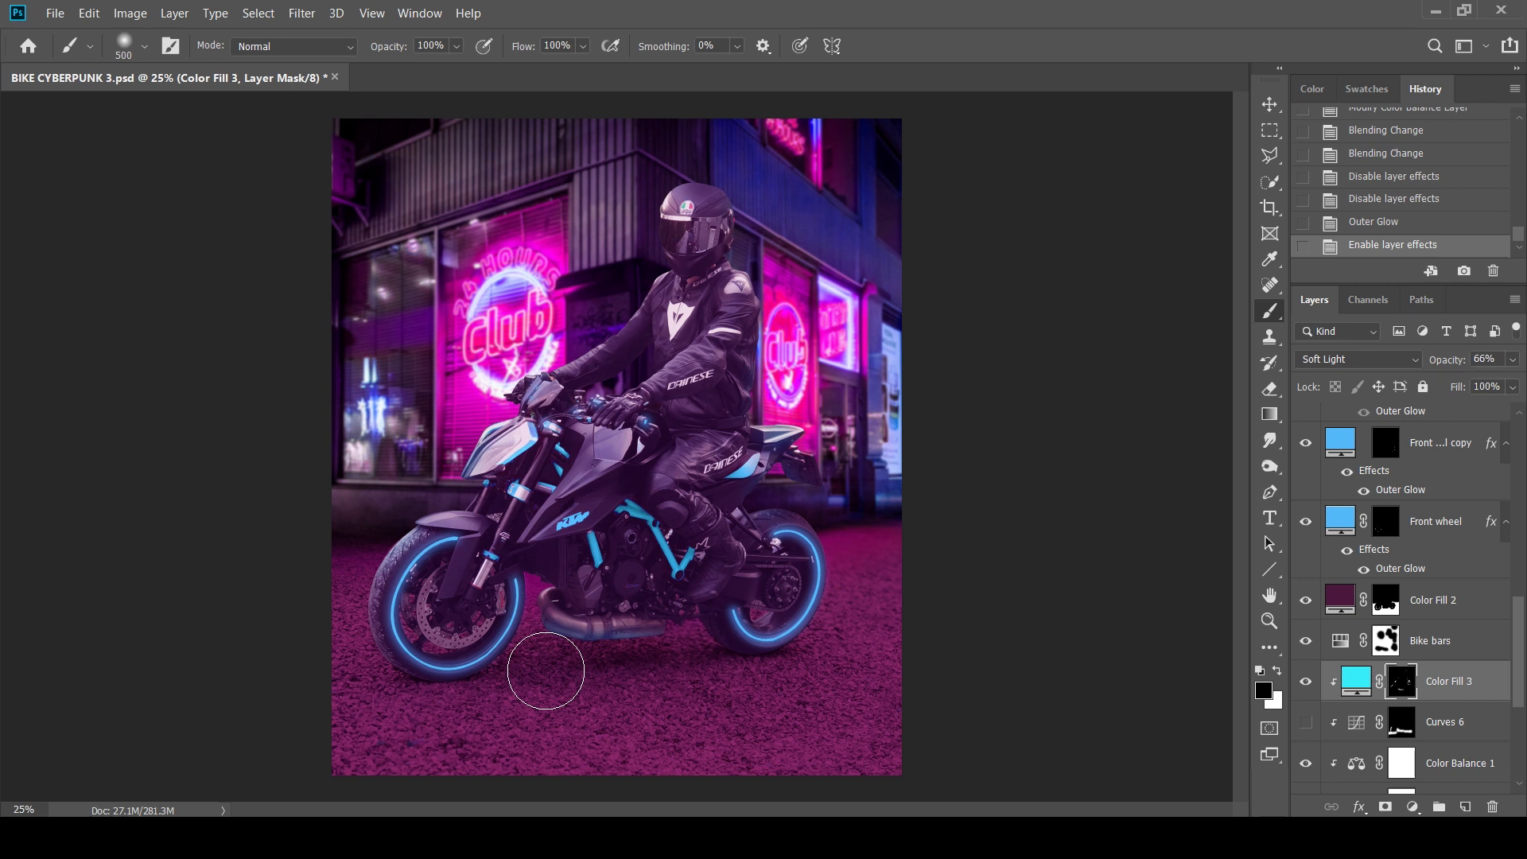
pyautogui.click(1357, 681)
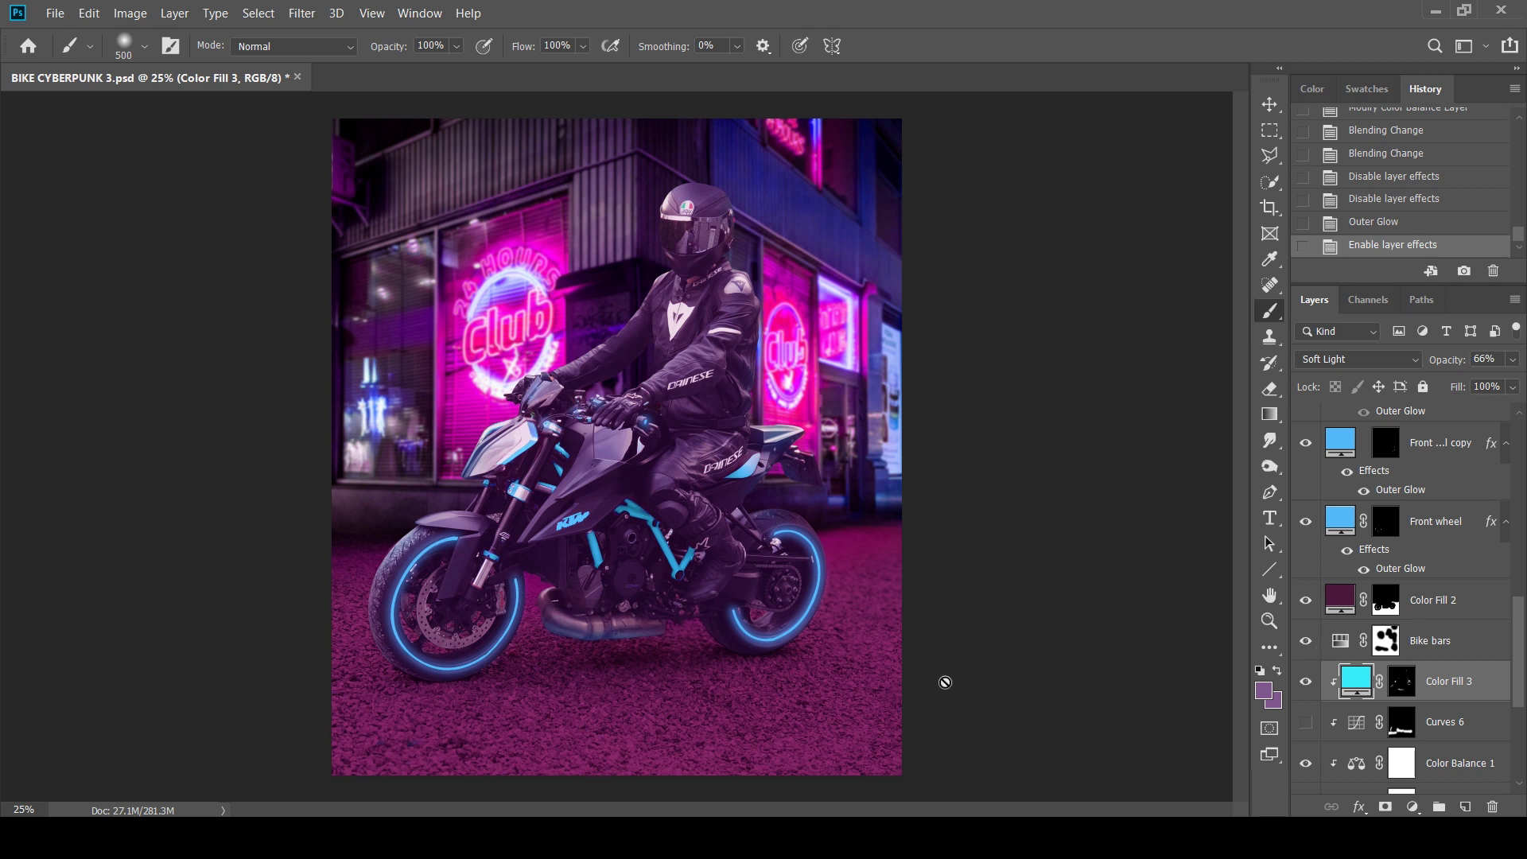
pyautogui.scroll(3, 1522, 667)
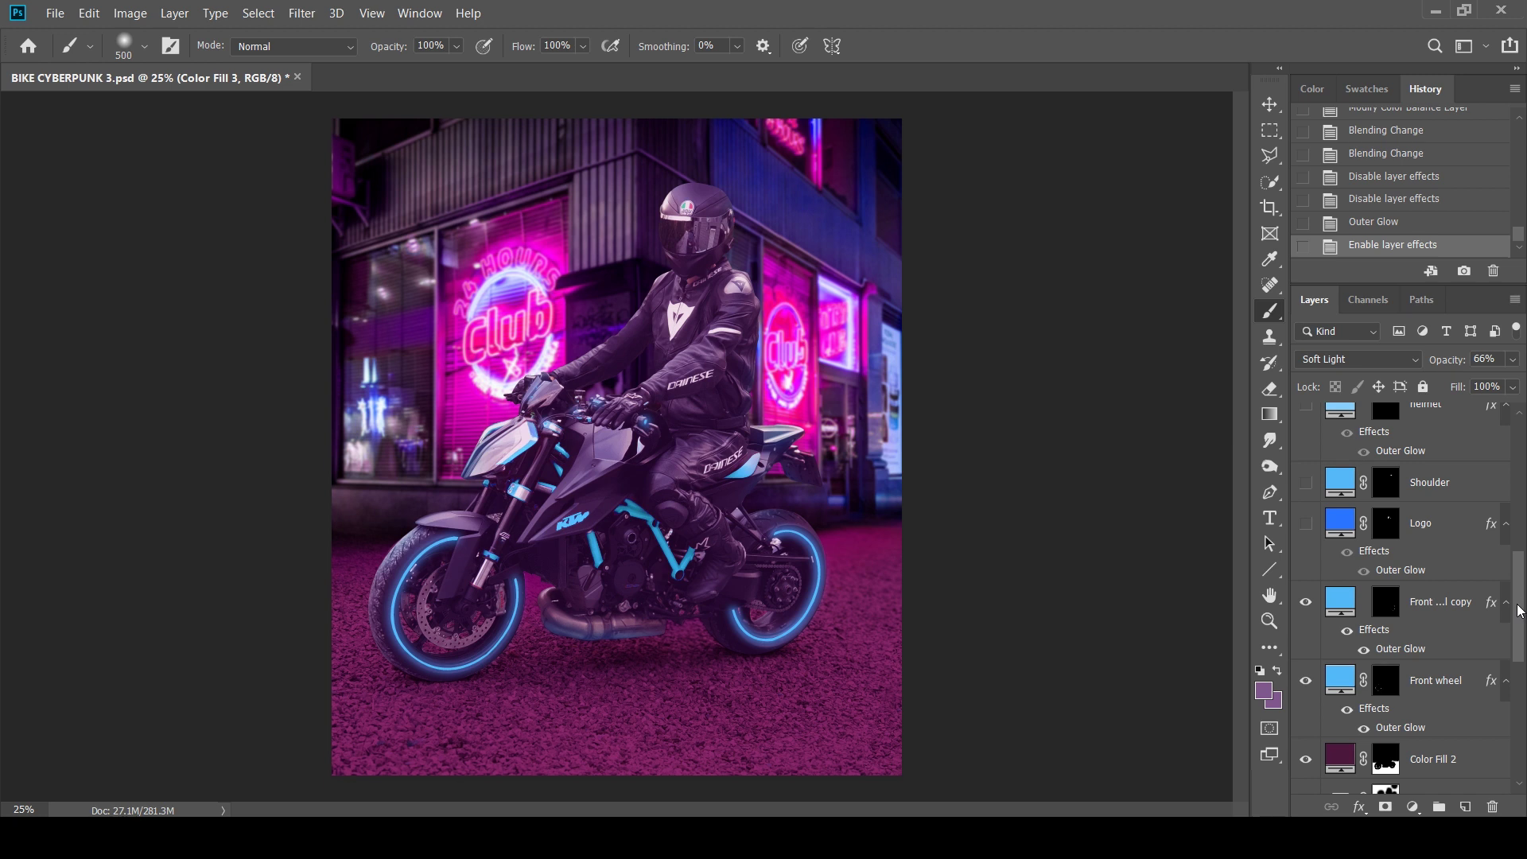
# Show the glowing Logo layer and the cyan shoulder and helmet glows.
pyautogui.scroll(3, 1521, 611)
pyautogui.click(1305, 647)
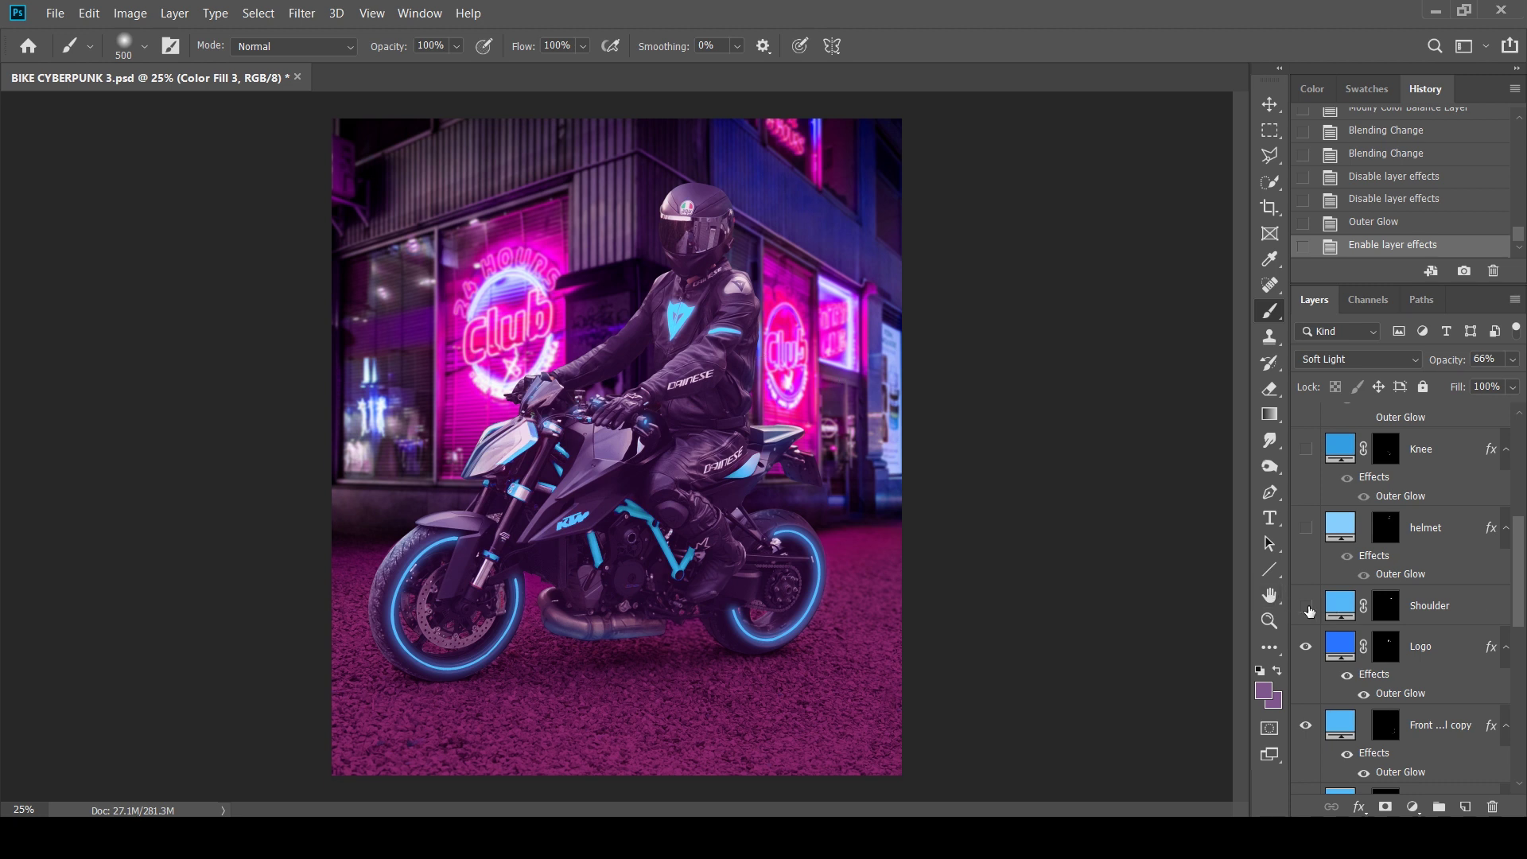
pyautogui.click(1307, 608)
pyautogui.click(1306, 529)
pyautogui.click(1444, 541)
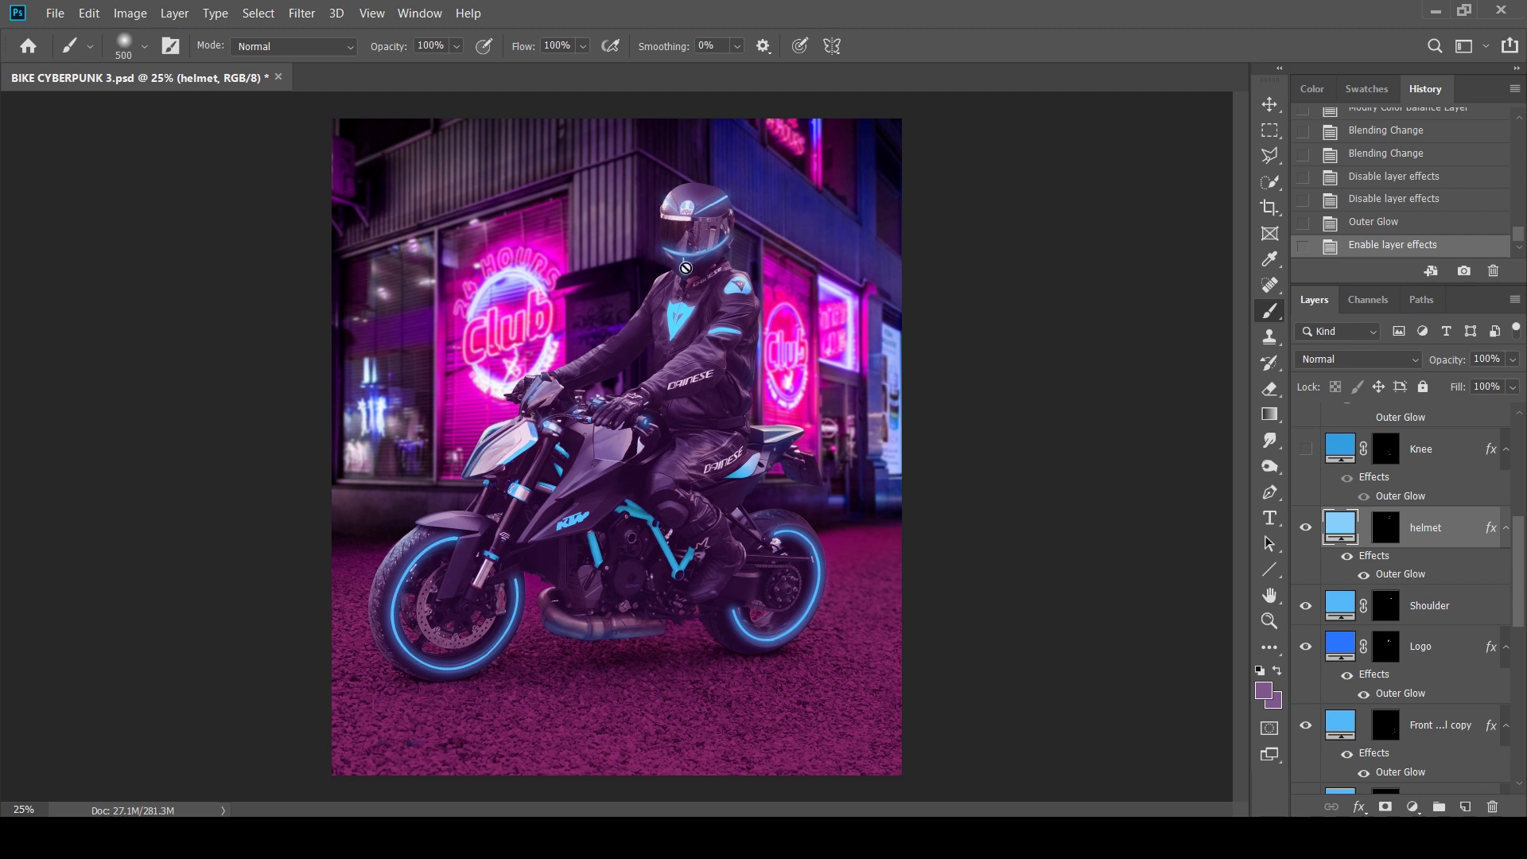
# Show the knee glow and the Side name glow layer.
pyautogui.scroll(3, 1526, 546)
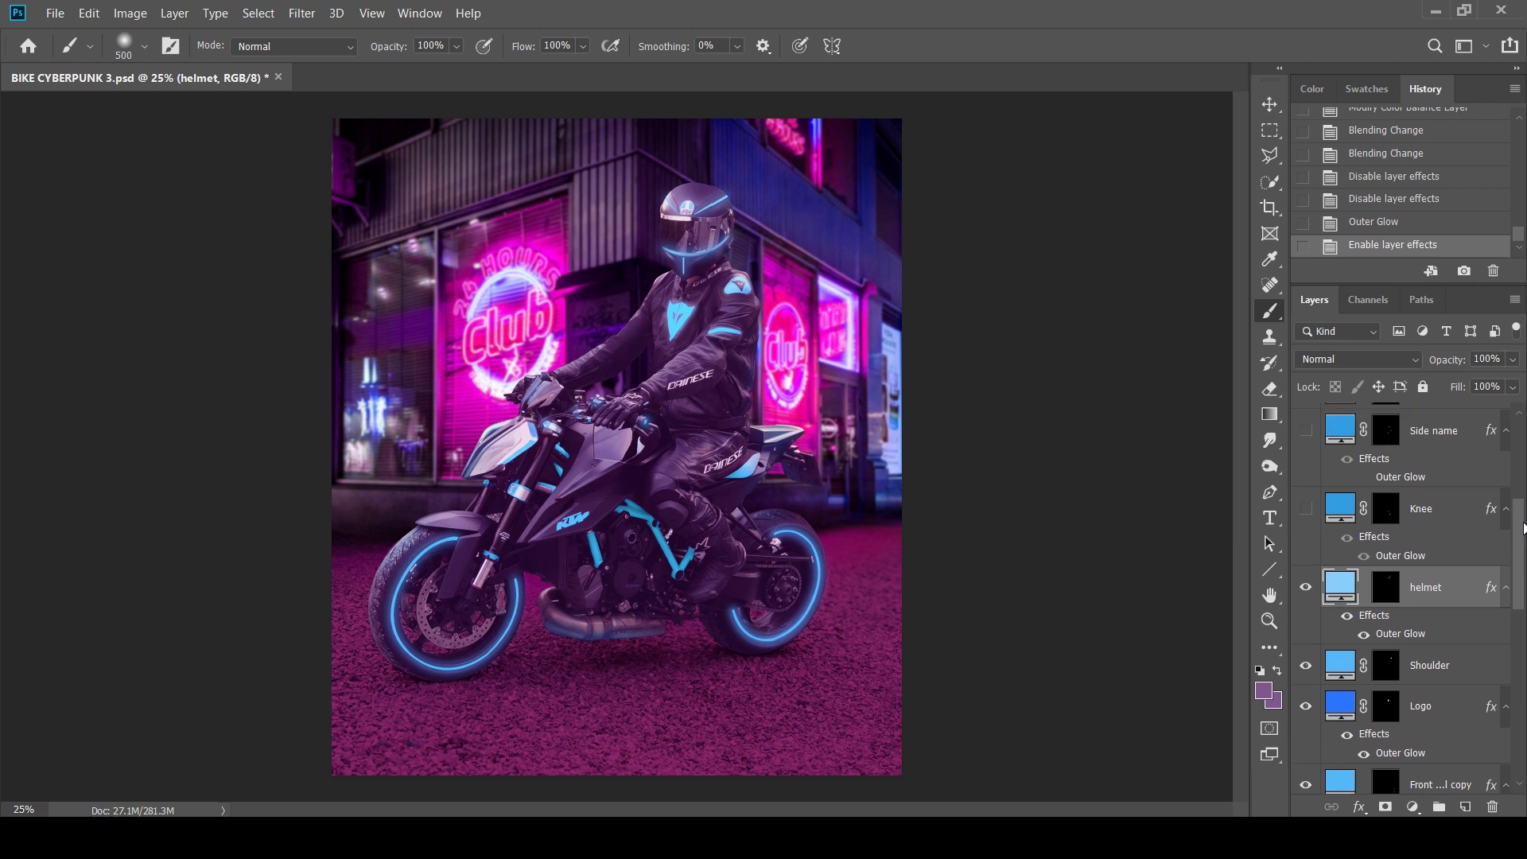
pyautogui.click(1306, 569)
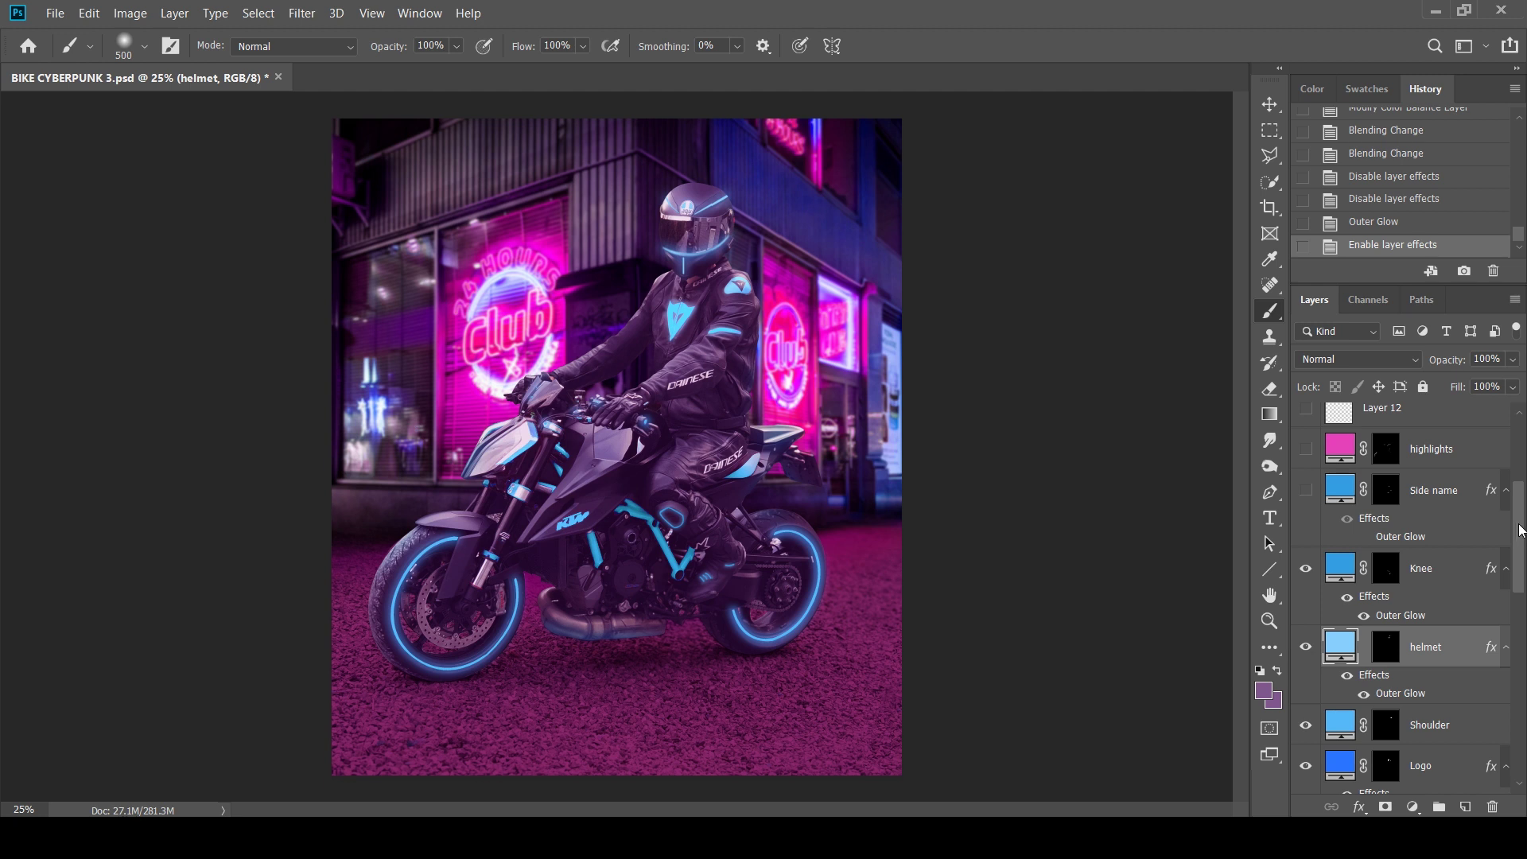
pyautogui.moveTo(1521, 531); pyautogui.dragTo(1523, 506)
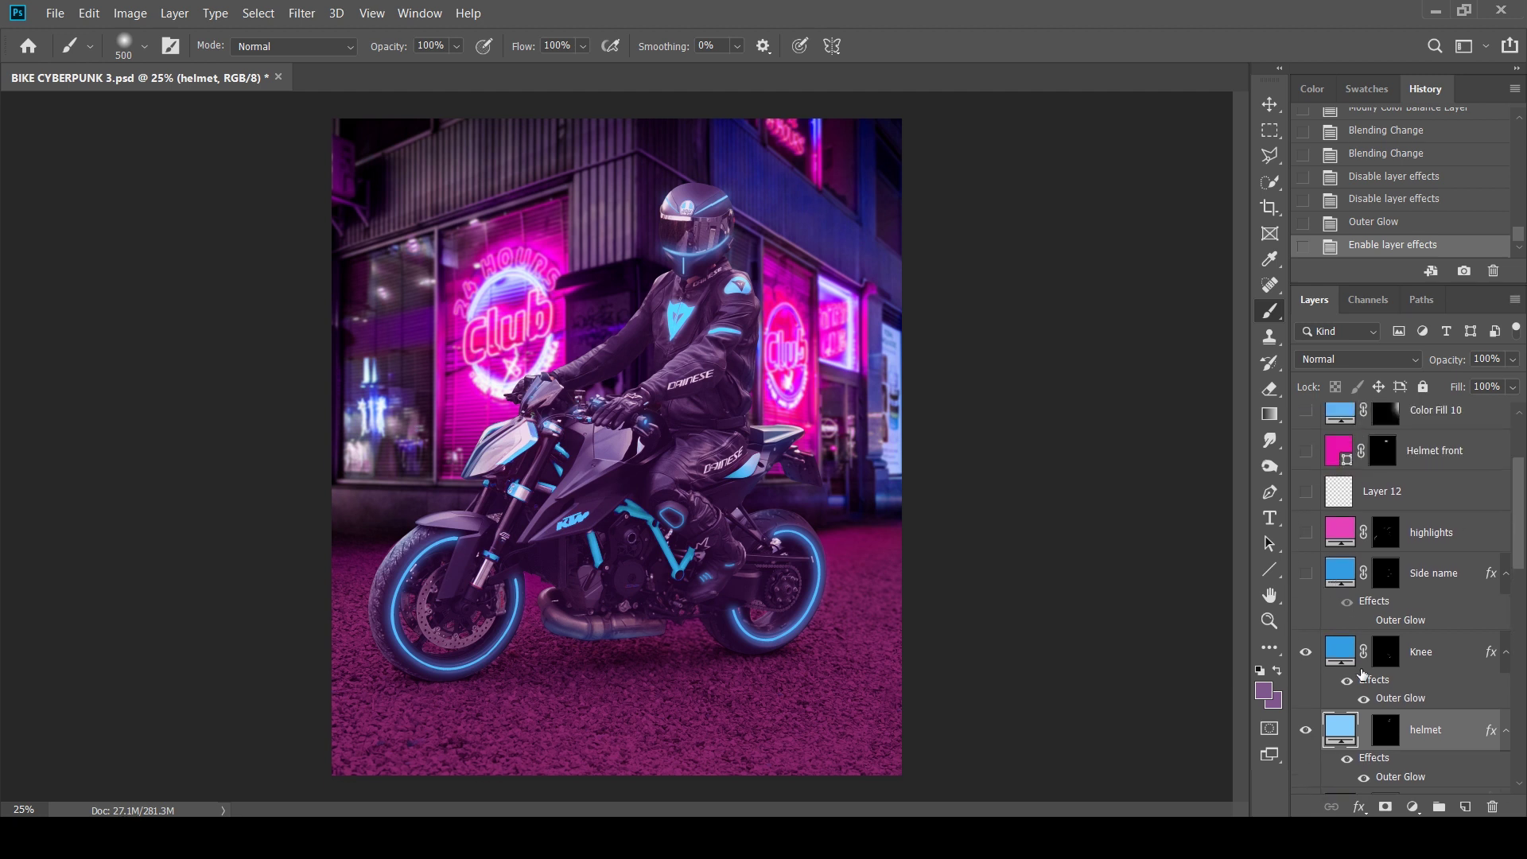
pyautogui.click(1309, 577)
# Zoom in close on the rider's jacket and select Layer 12.
pyautogui.click(1270, 622)
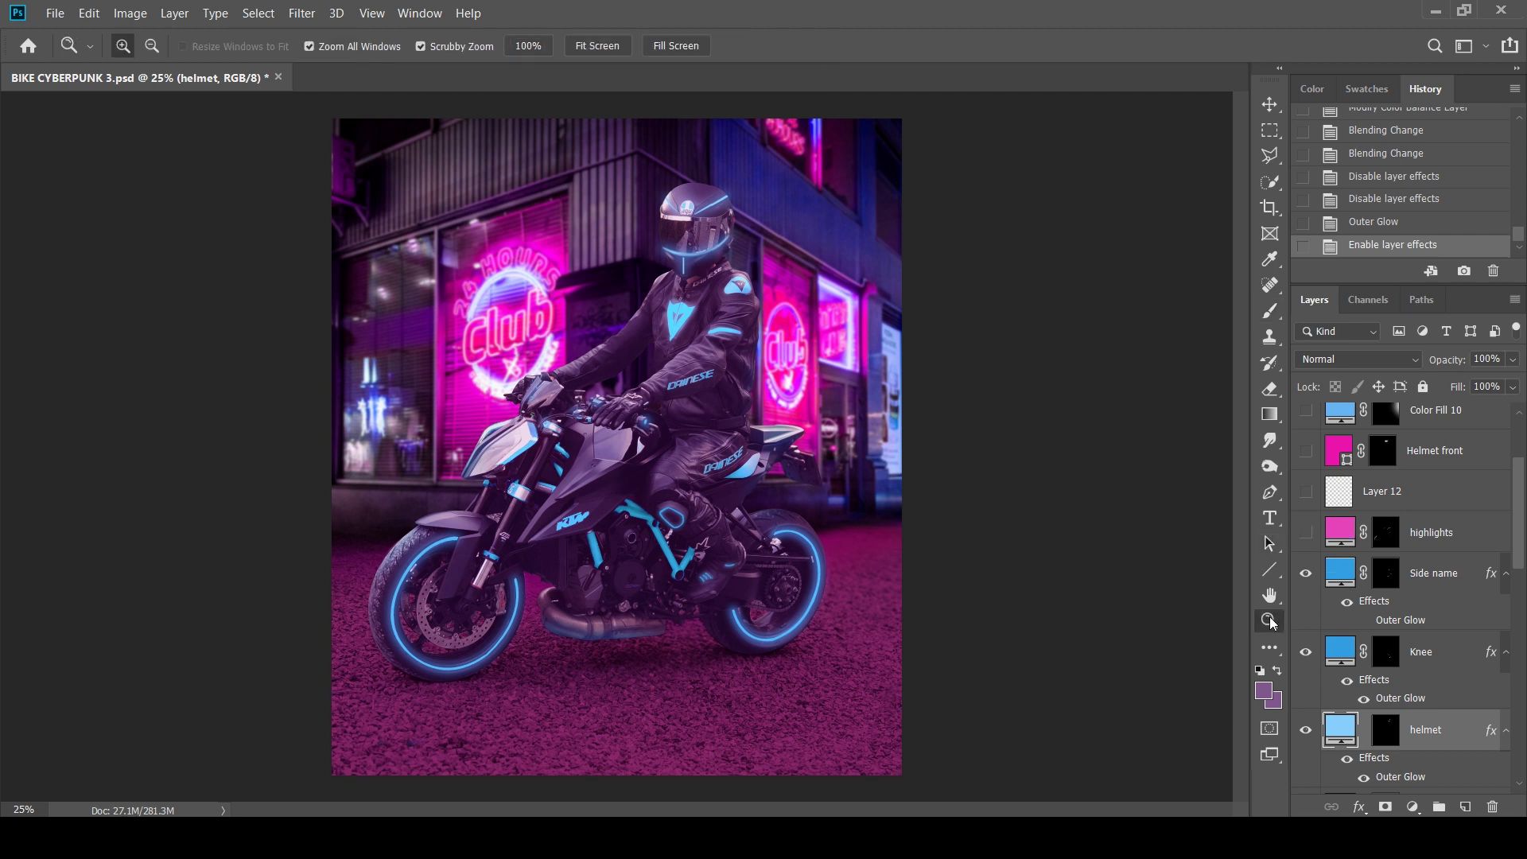
pyautogui.click(710, 361)
pyautogui.click(712, 445)
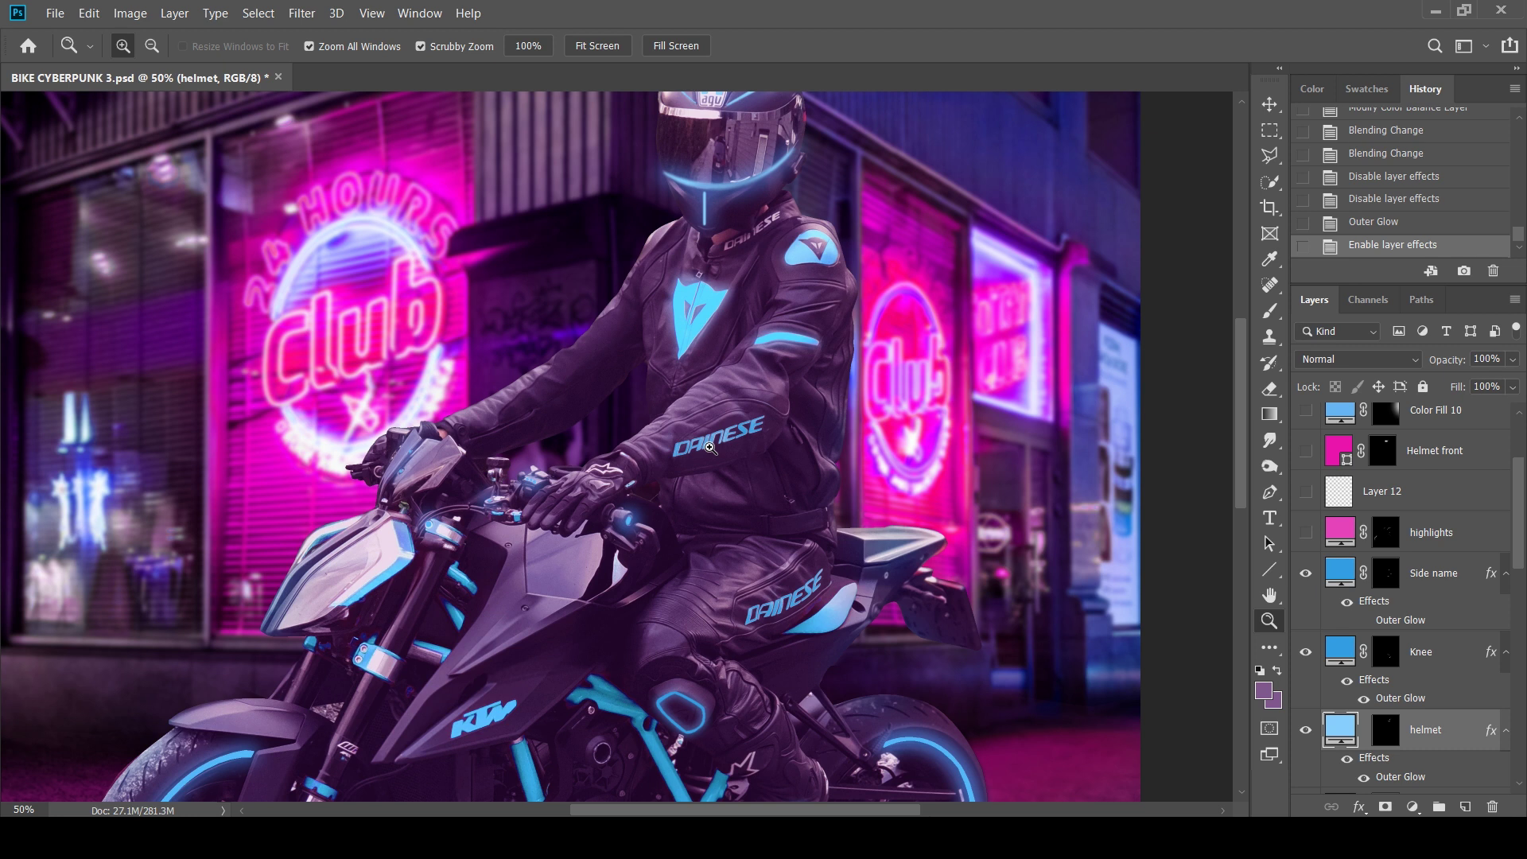
pyautogui.click(711, 445)
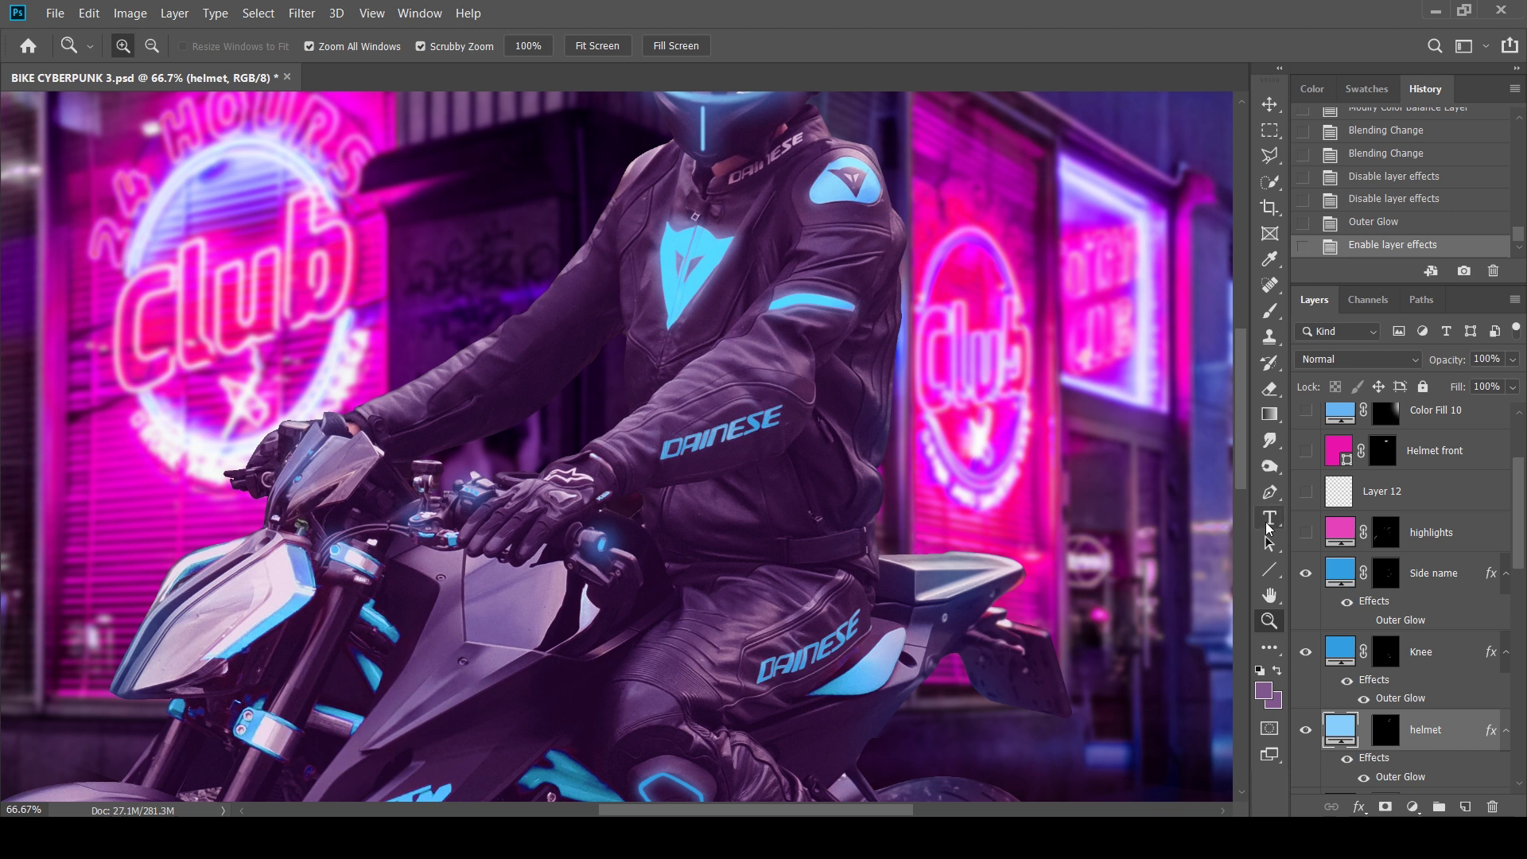
pyautogui.click(1376, 498)
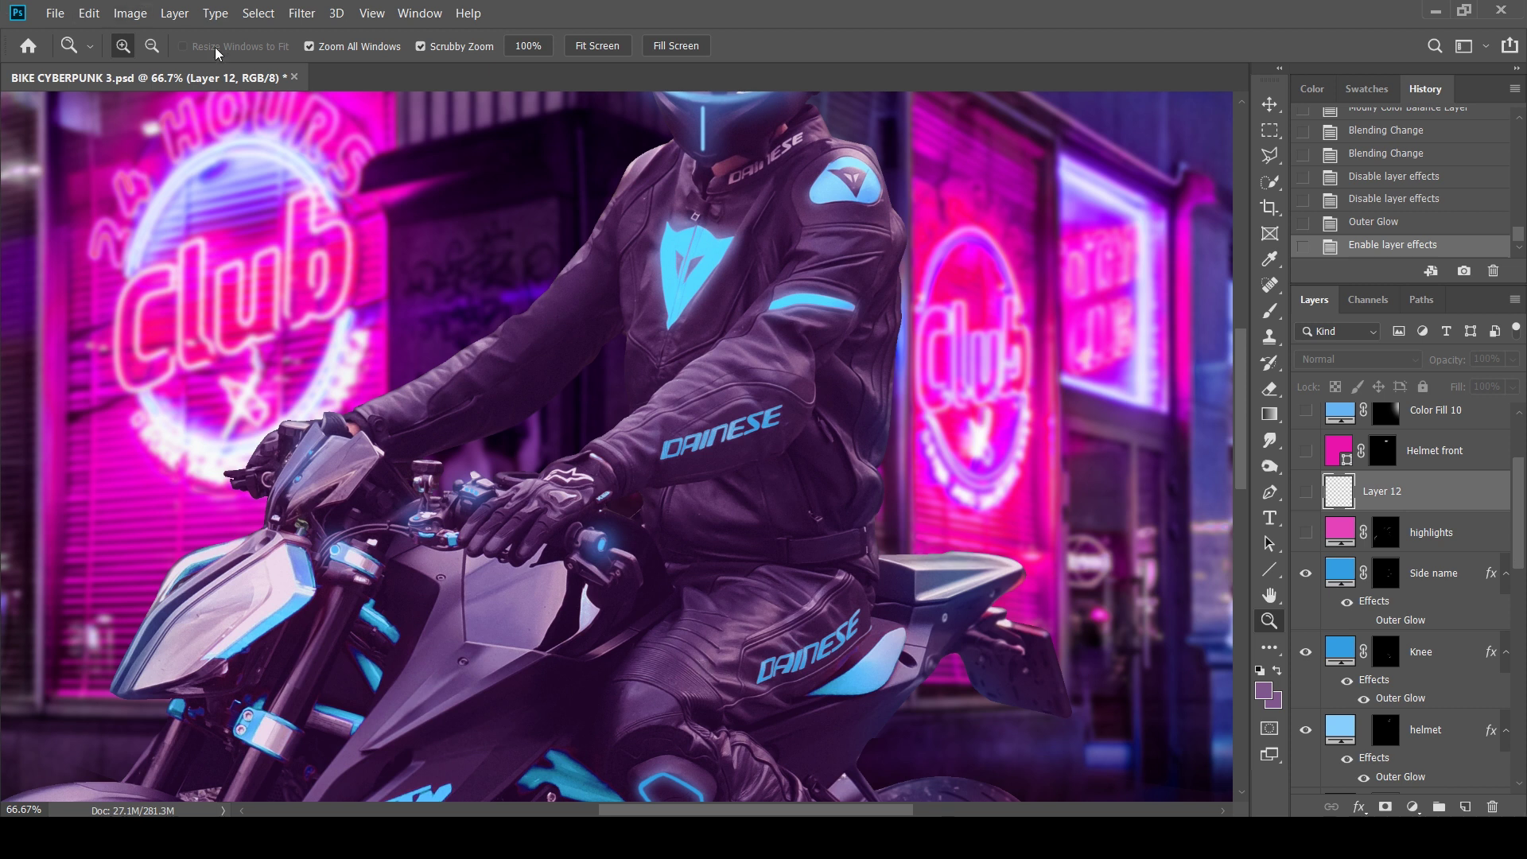
# Sample the suit colours with Color Range, deselect, and turn on the highlights layer.
pyautogui.click(259, 13)
pyautogui.click(291, 197)
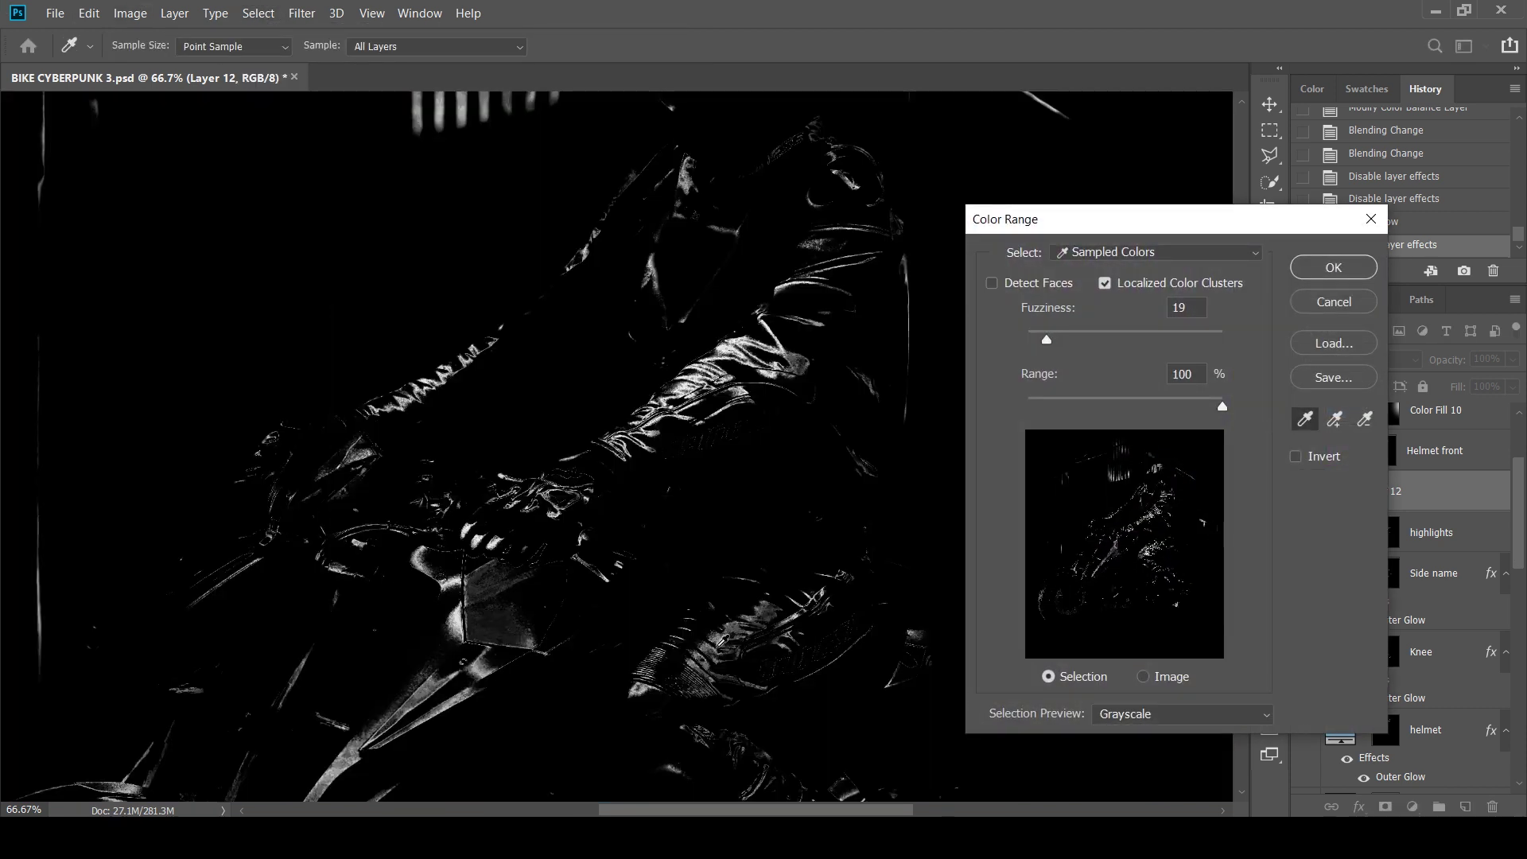
pyautogui.click(721, 641)
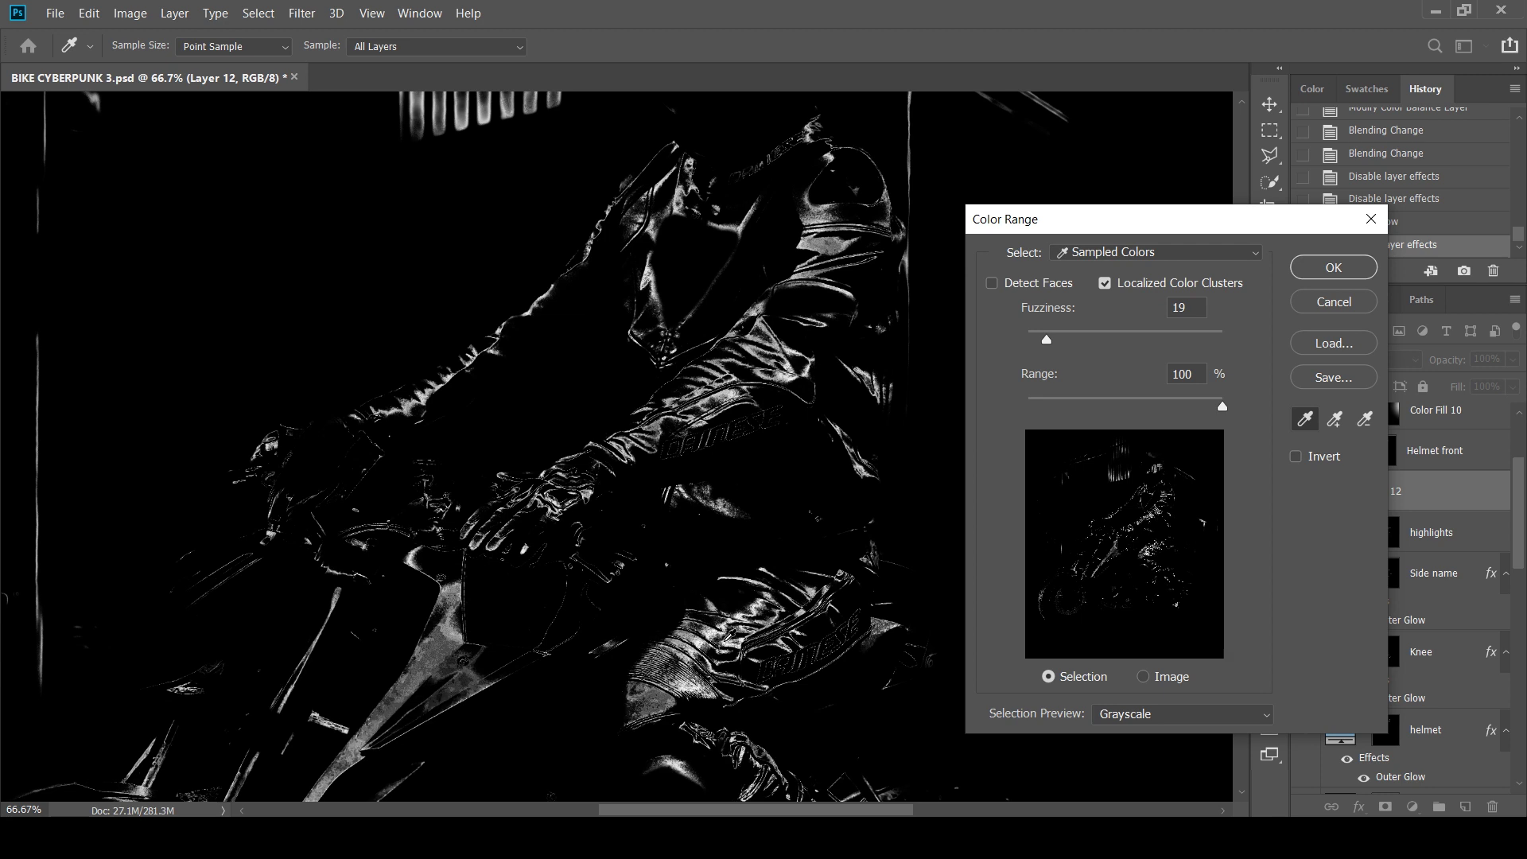
pyautogui.click(753, 611)
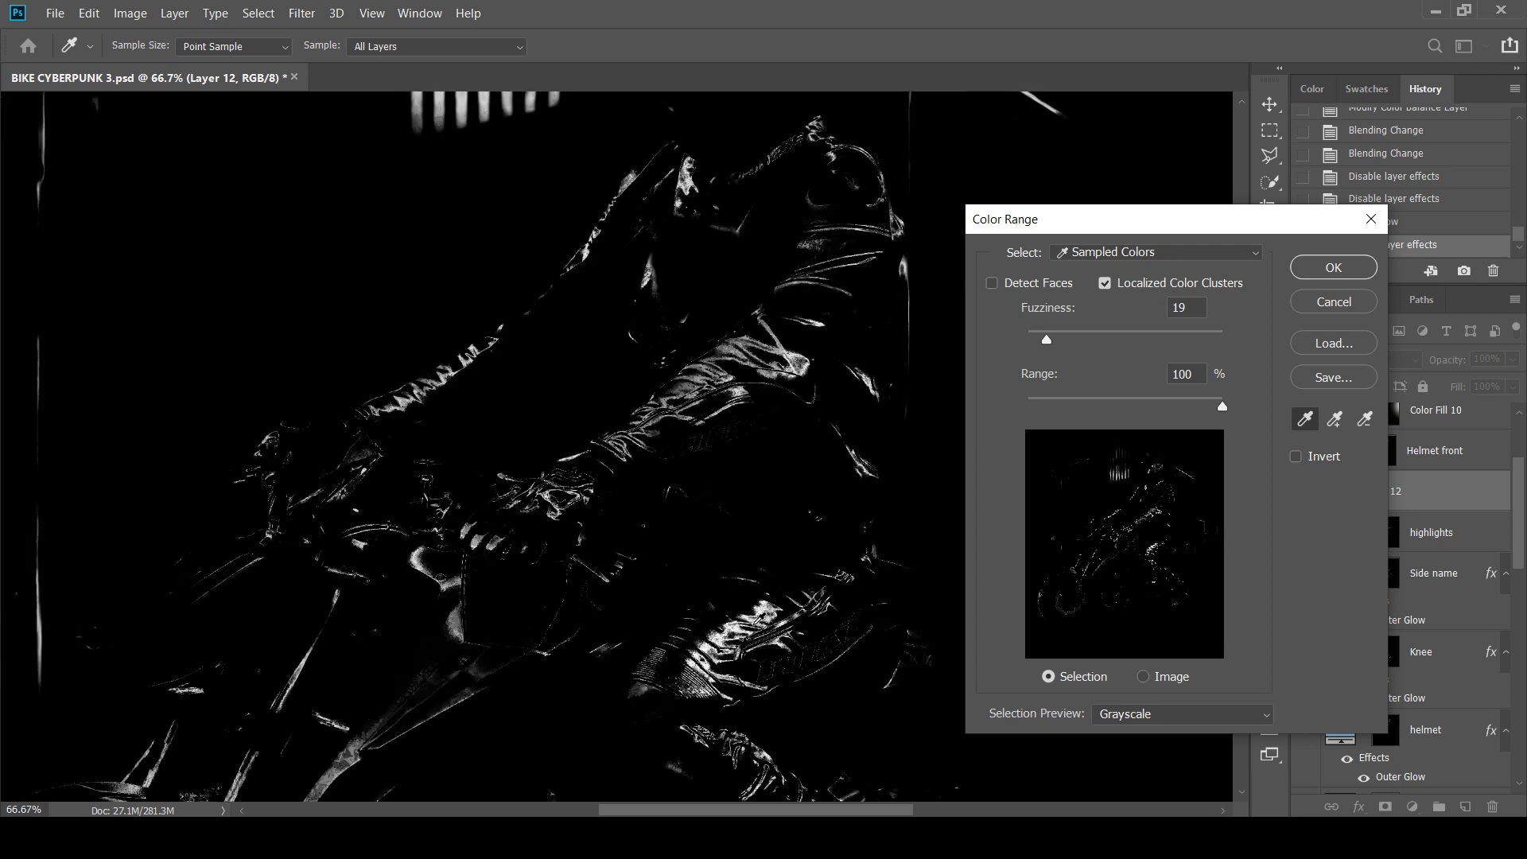
pyautogui.click(1317, 269)
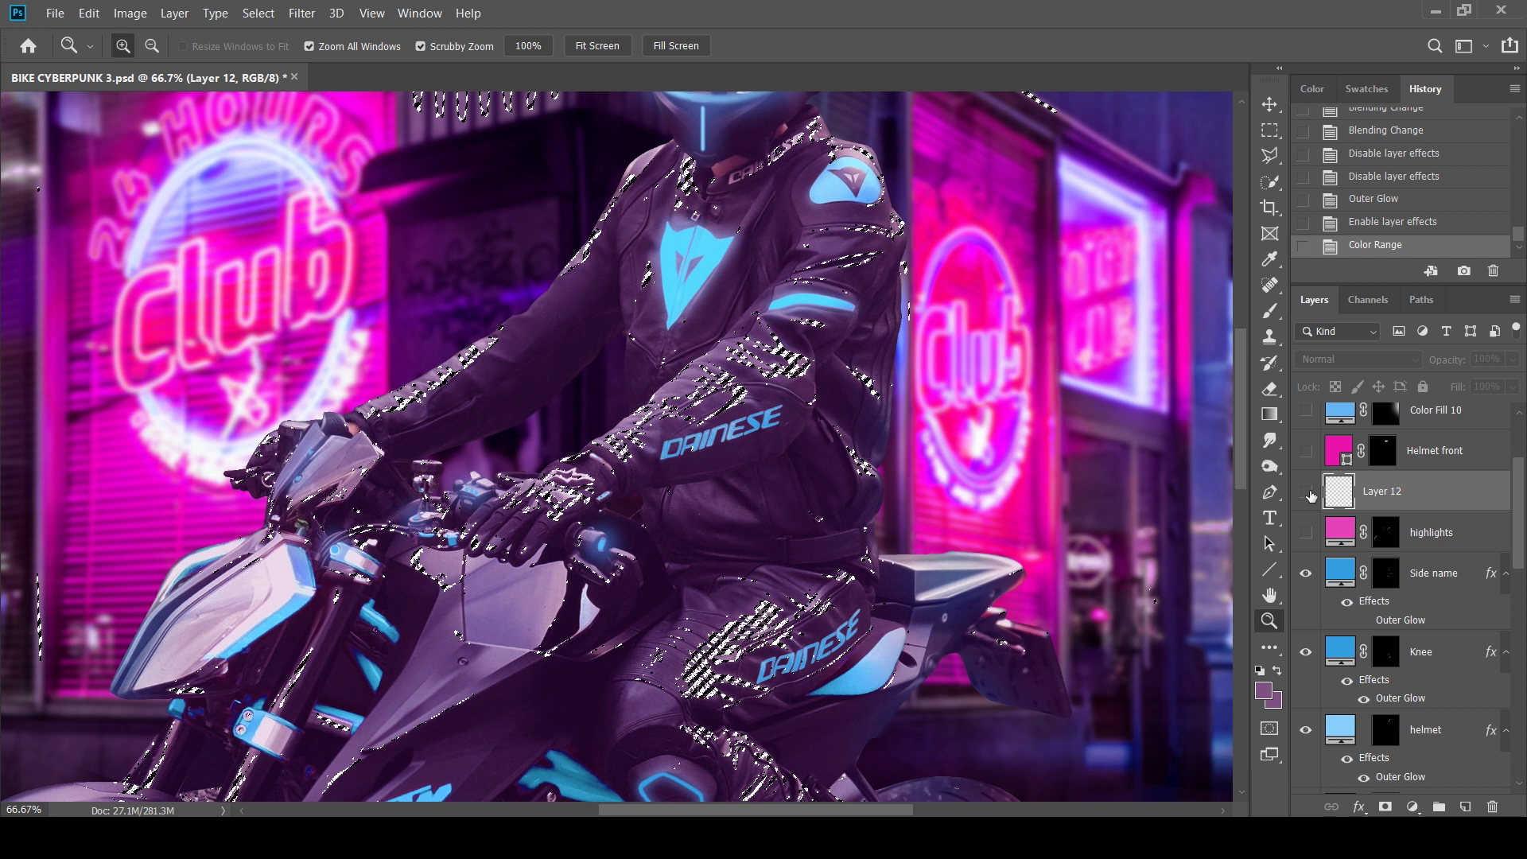
pyautogui.hotkey('ctrl', 'd')
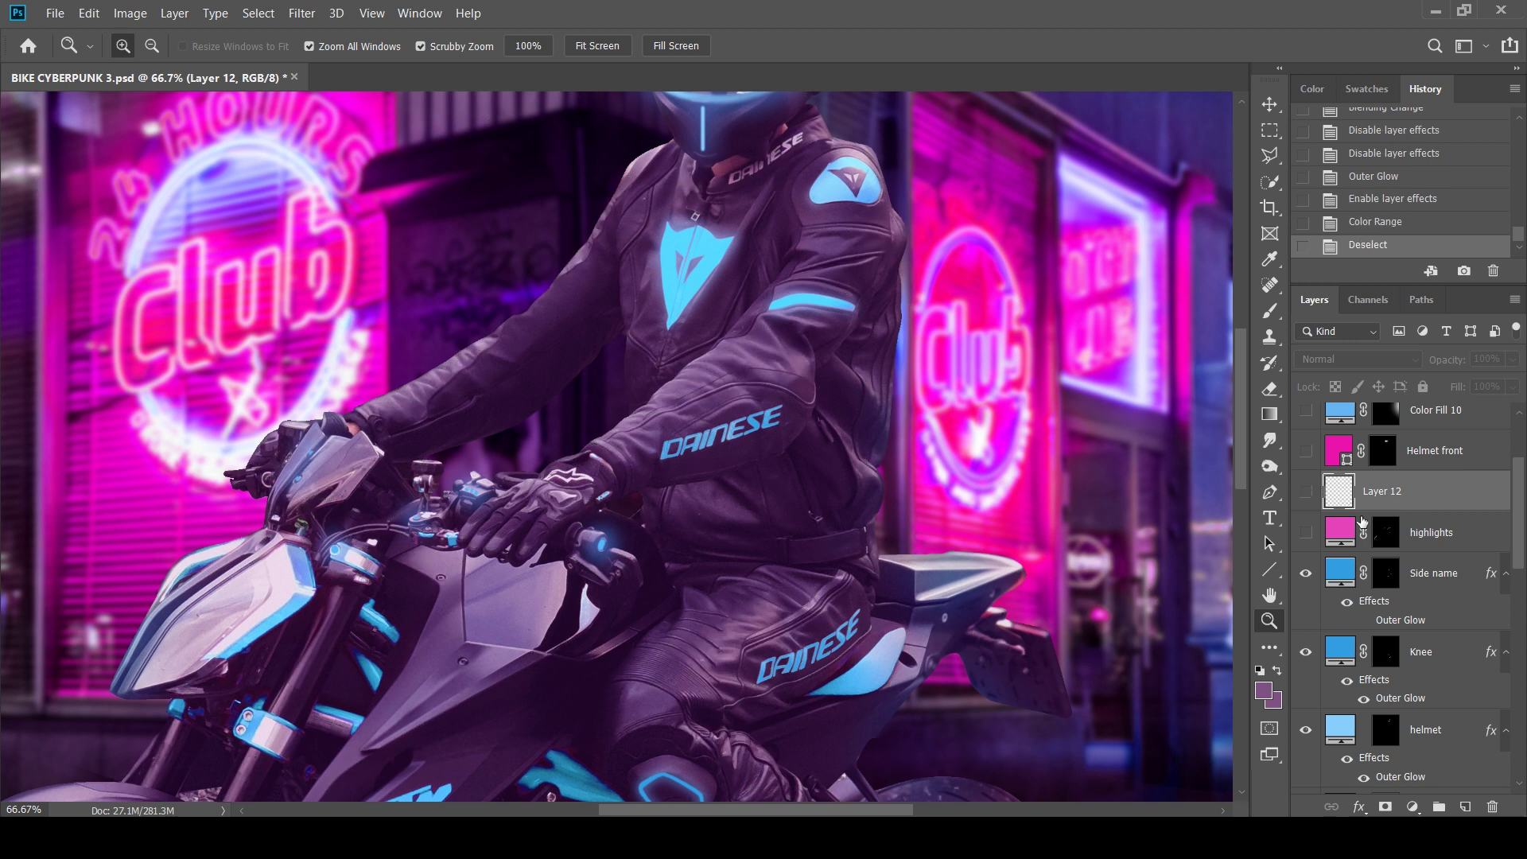
pyautogui.click(1306, 532)
# Zoom out to the full image and turn on the Helmet front and Color Fill 10 layers.
pyautogui.keyDown('alt'); pyautogui.click(696, 390); pyautogui.keyUp('alt')
pyautogui.keyDown('alt'); pyautogui.click(696, 390); pyautogui.keyUp('alt')
pyautogui.keyDown('alt'); pyautogui.click(696, 390); pyautogui.keyUp('alt')
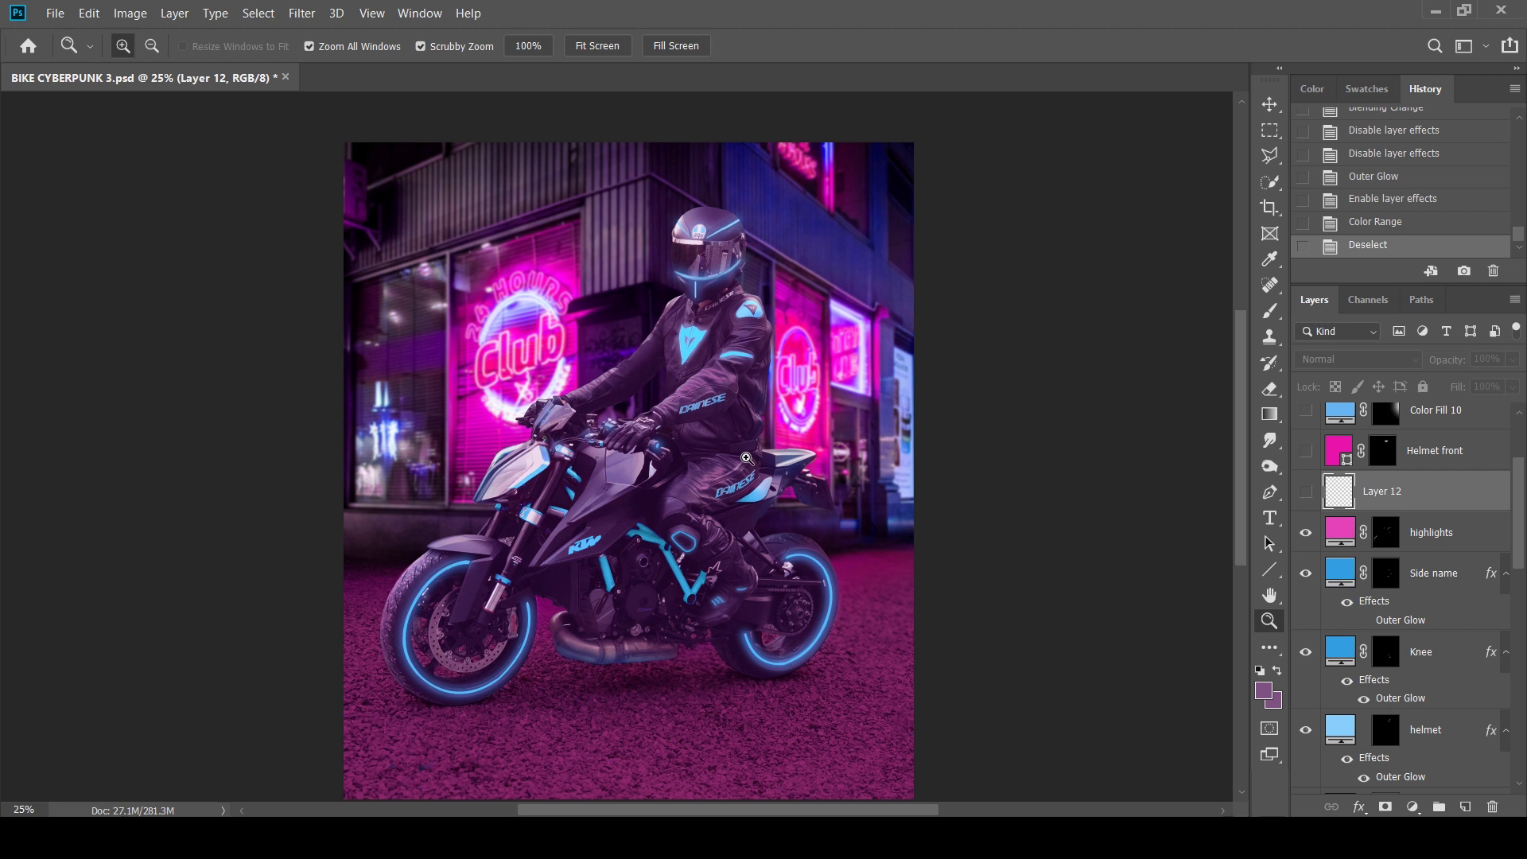
pyautogui.scroll(3, 1512, 507)
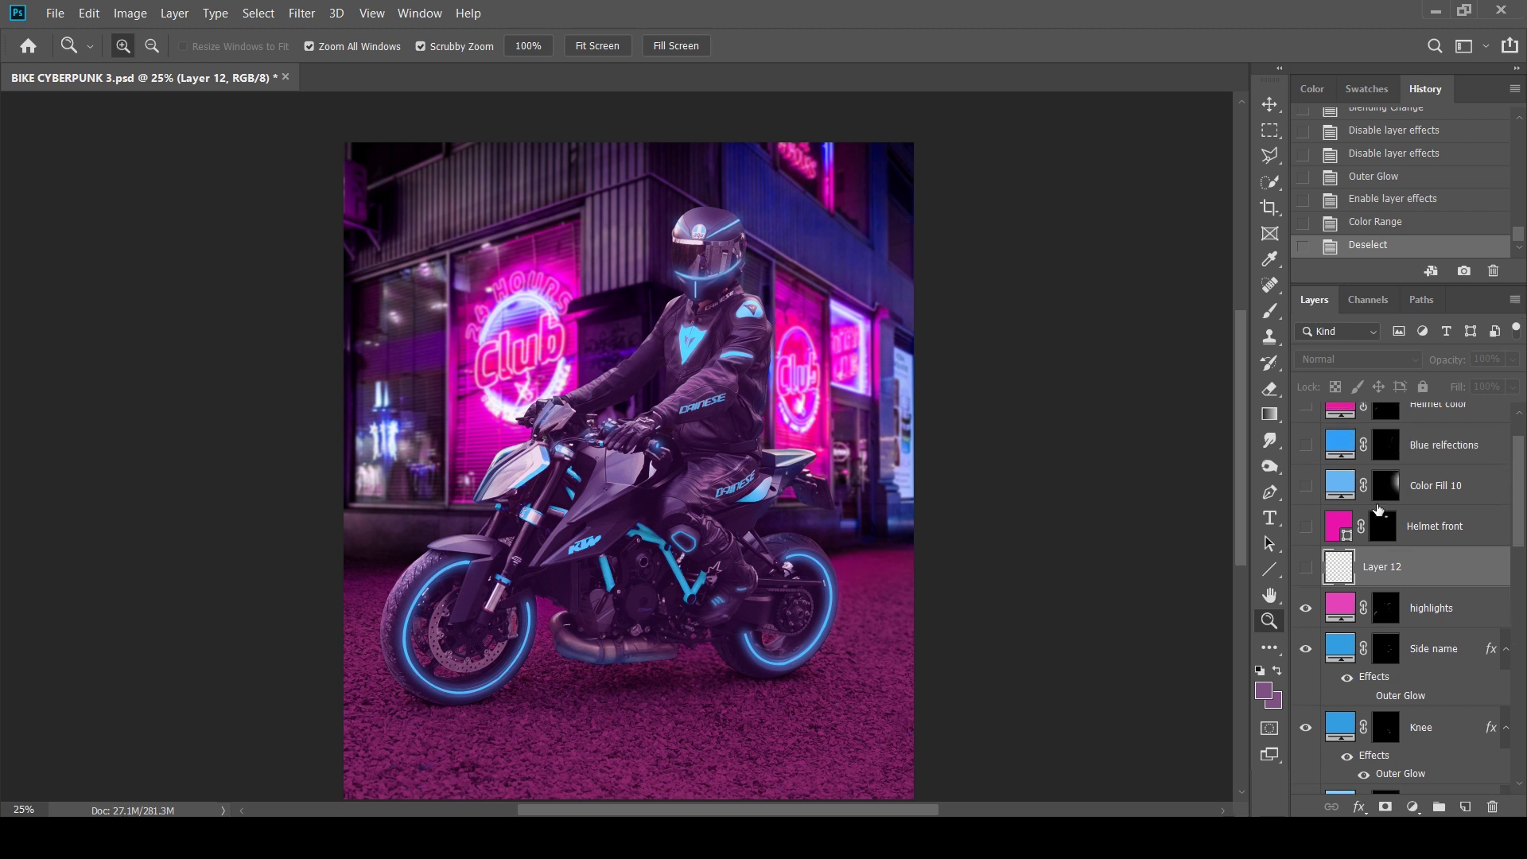
pyautogui.click(1307, 527)
pyautogui.click(1436, 526)
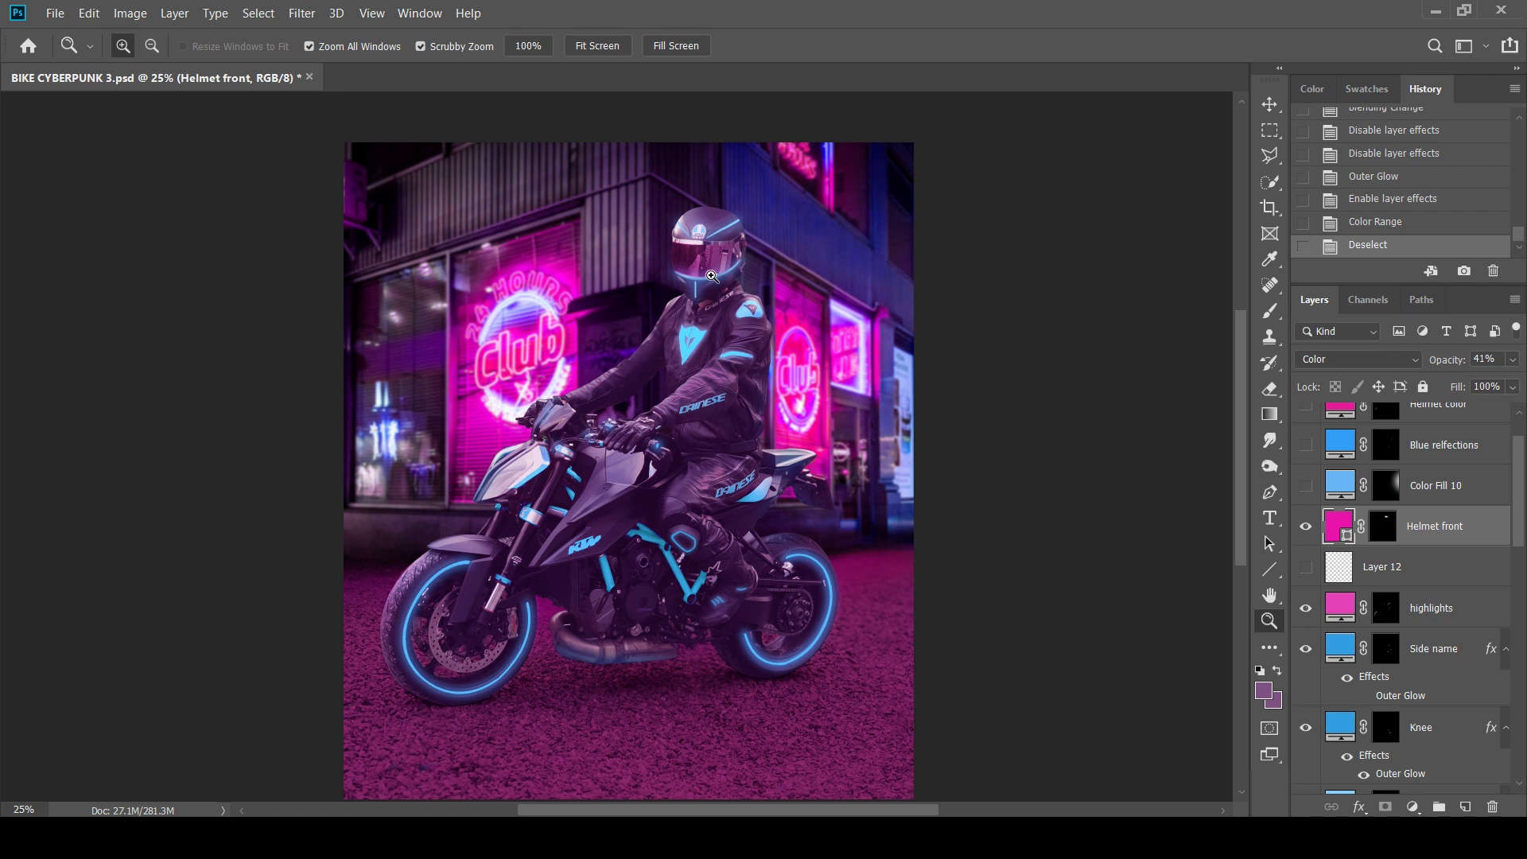
pyautogui.scroll(1, 1362, 484)
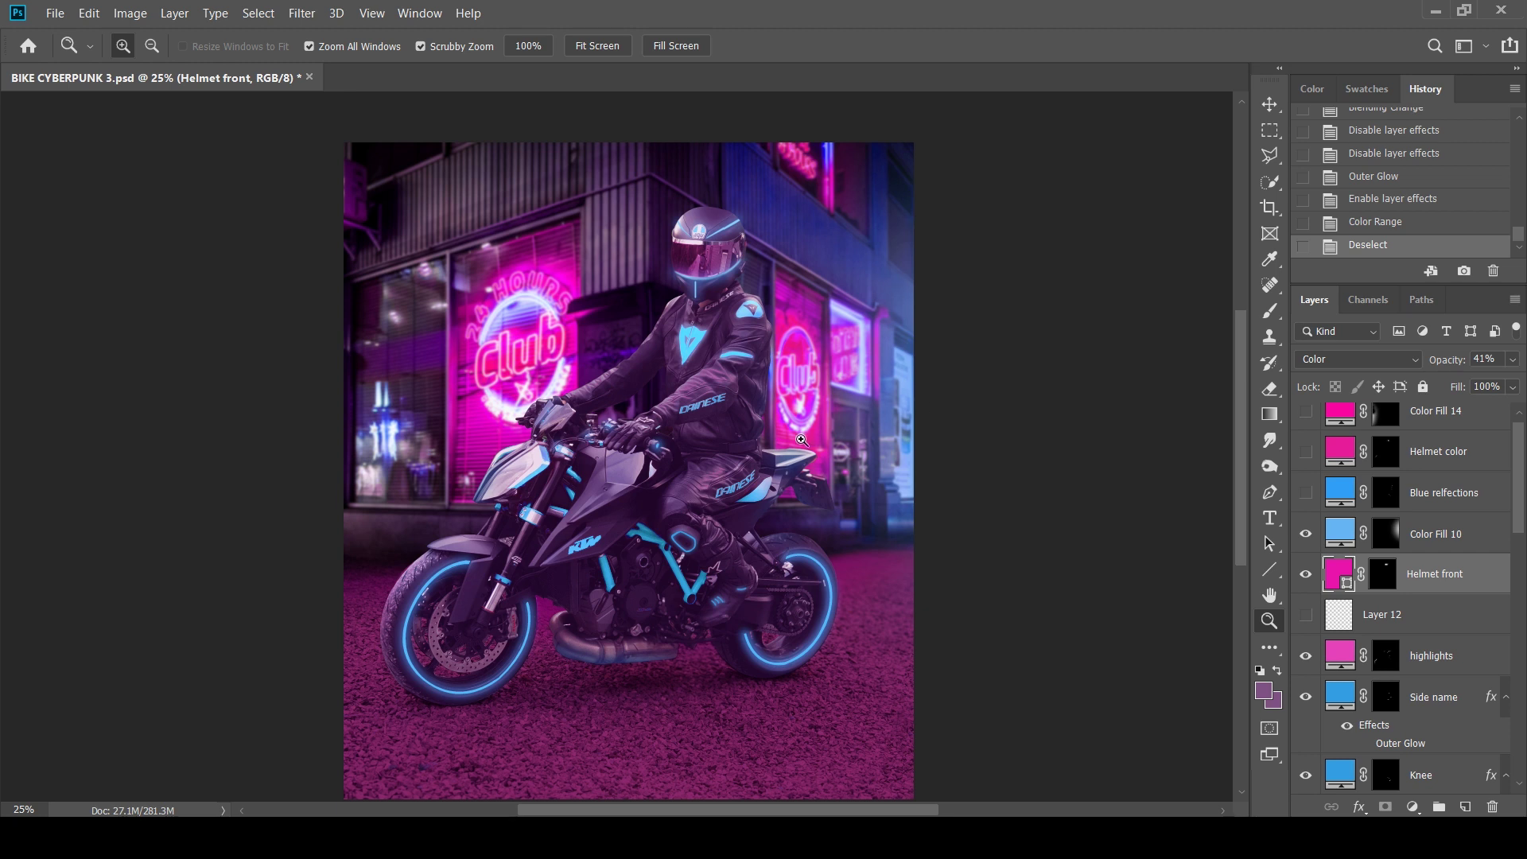
pyautogui.click(1336, 542)
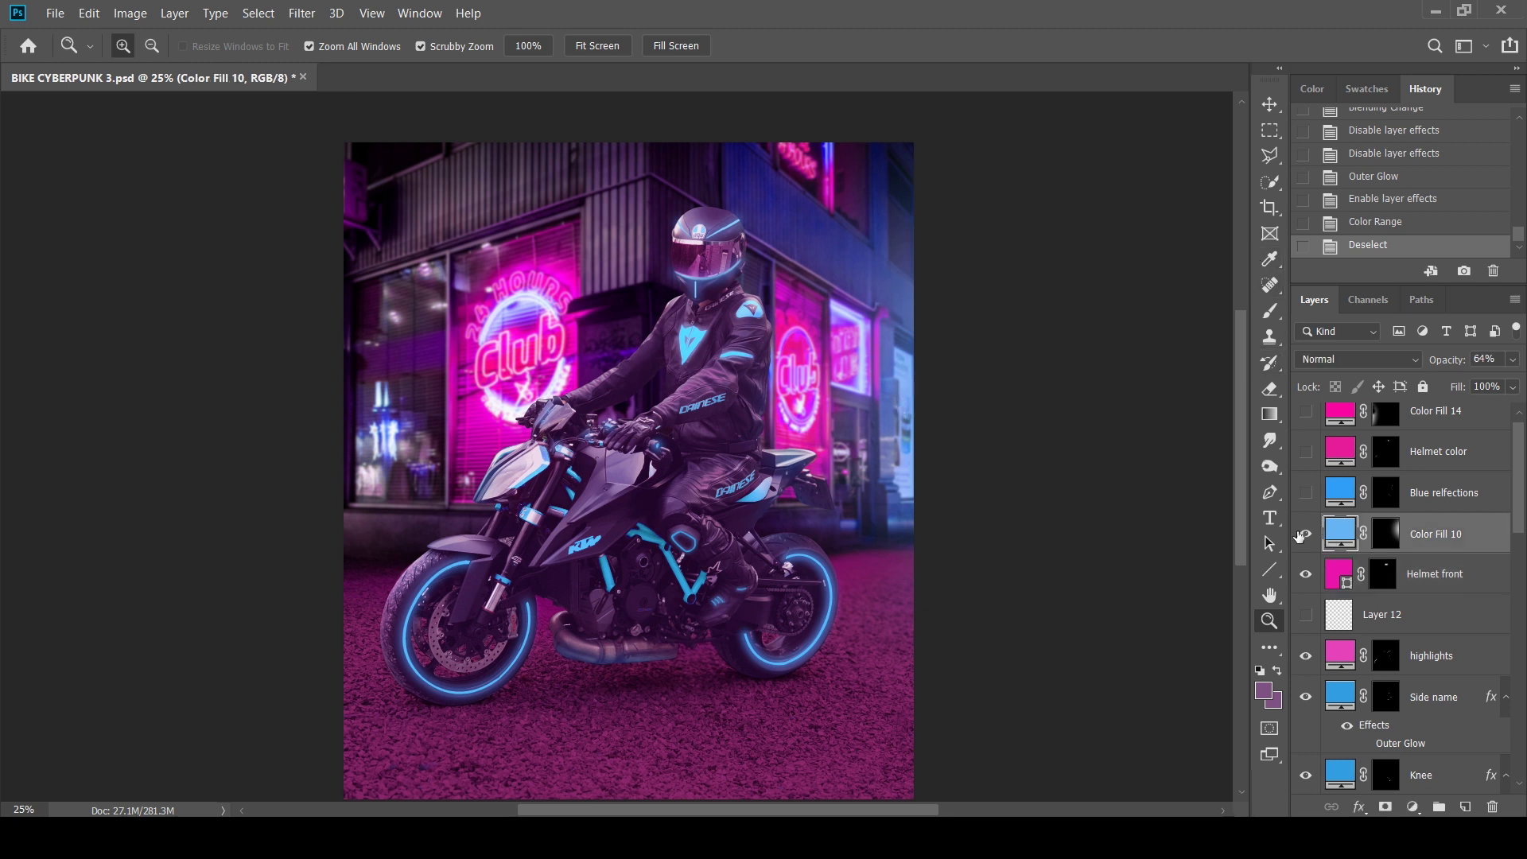
# Check the helmet up close, then turn on Helmet color and Color Fill 14.
pyautogui.click(764, 432)
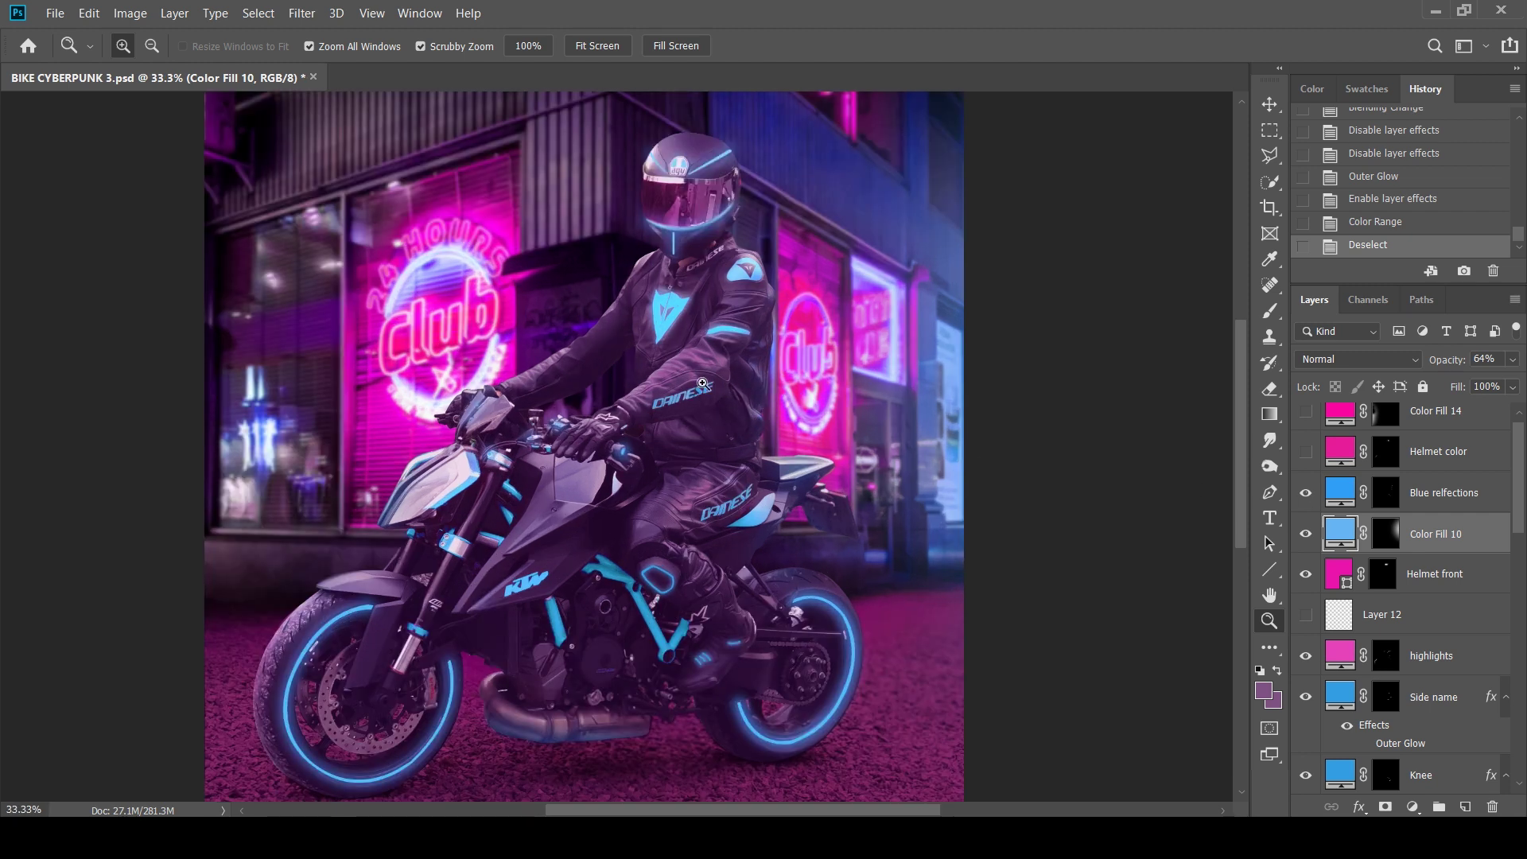
pyautogui.keyDown('alt'); pyautogui.click(749, 378); pyautogui.keyUp('alt')
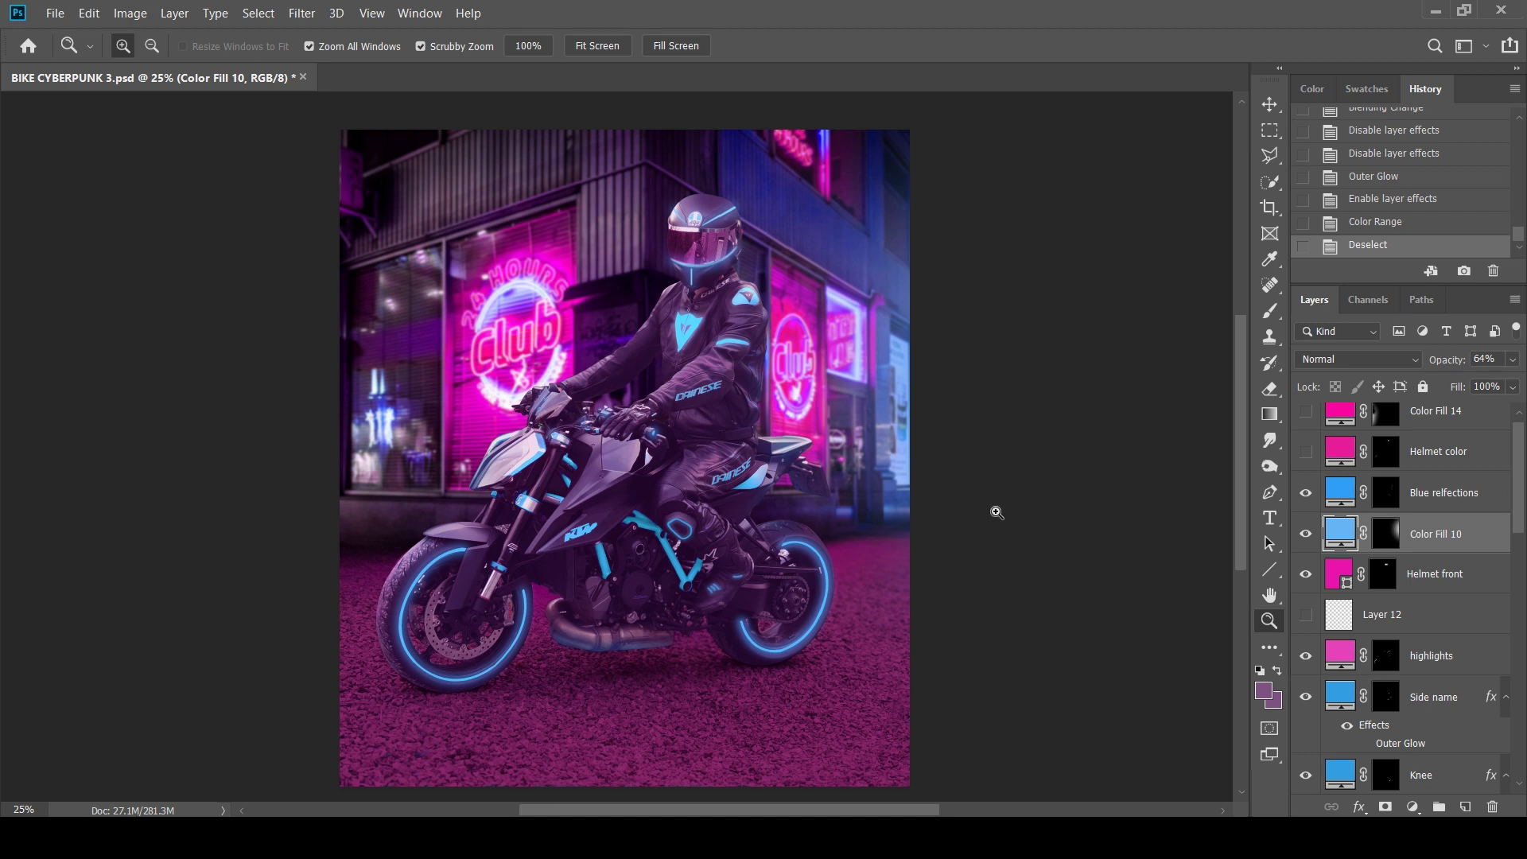
pyautogui.scroll(1, 1519, 509)
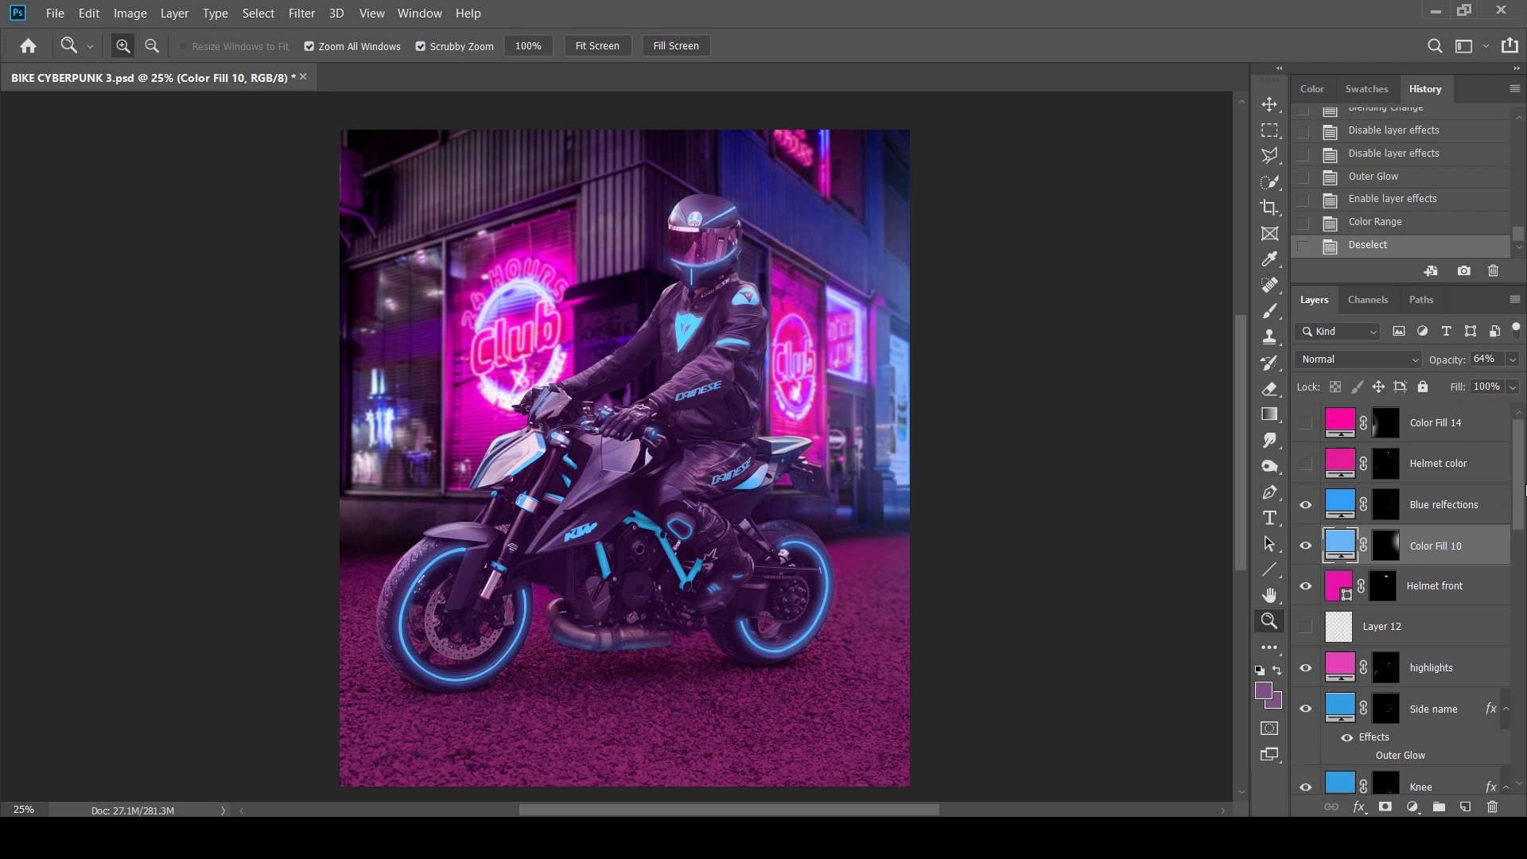
pyautogui.click(1304, 463)
pyautogui.click(1306, 423)
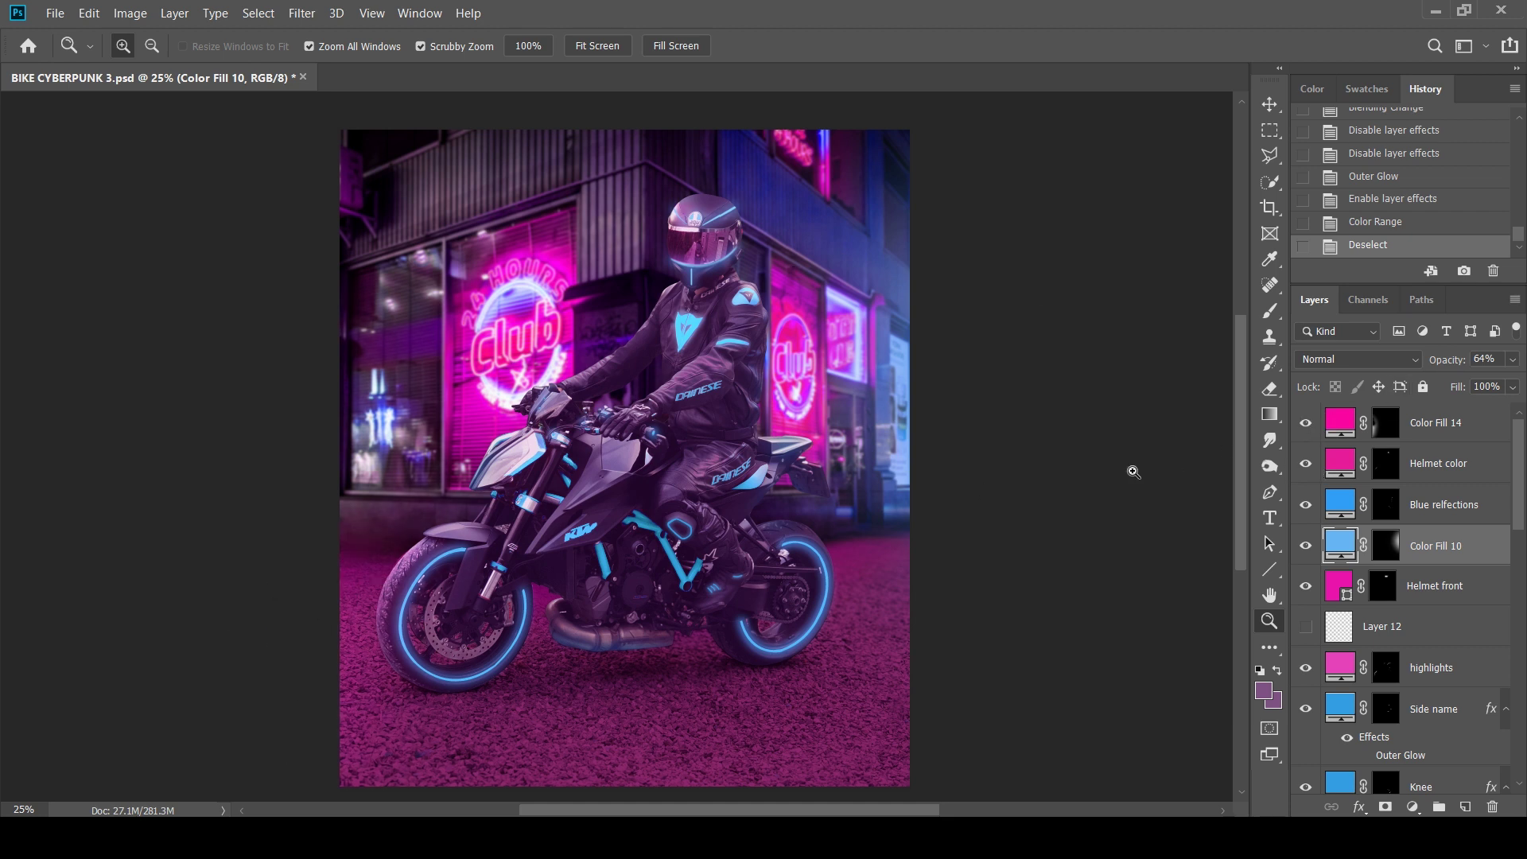
pyautogui.moveTo(1521, 458); pyautogui.dragTo(1521, 681)
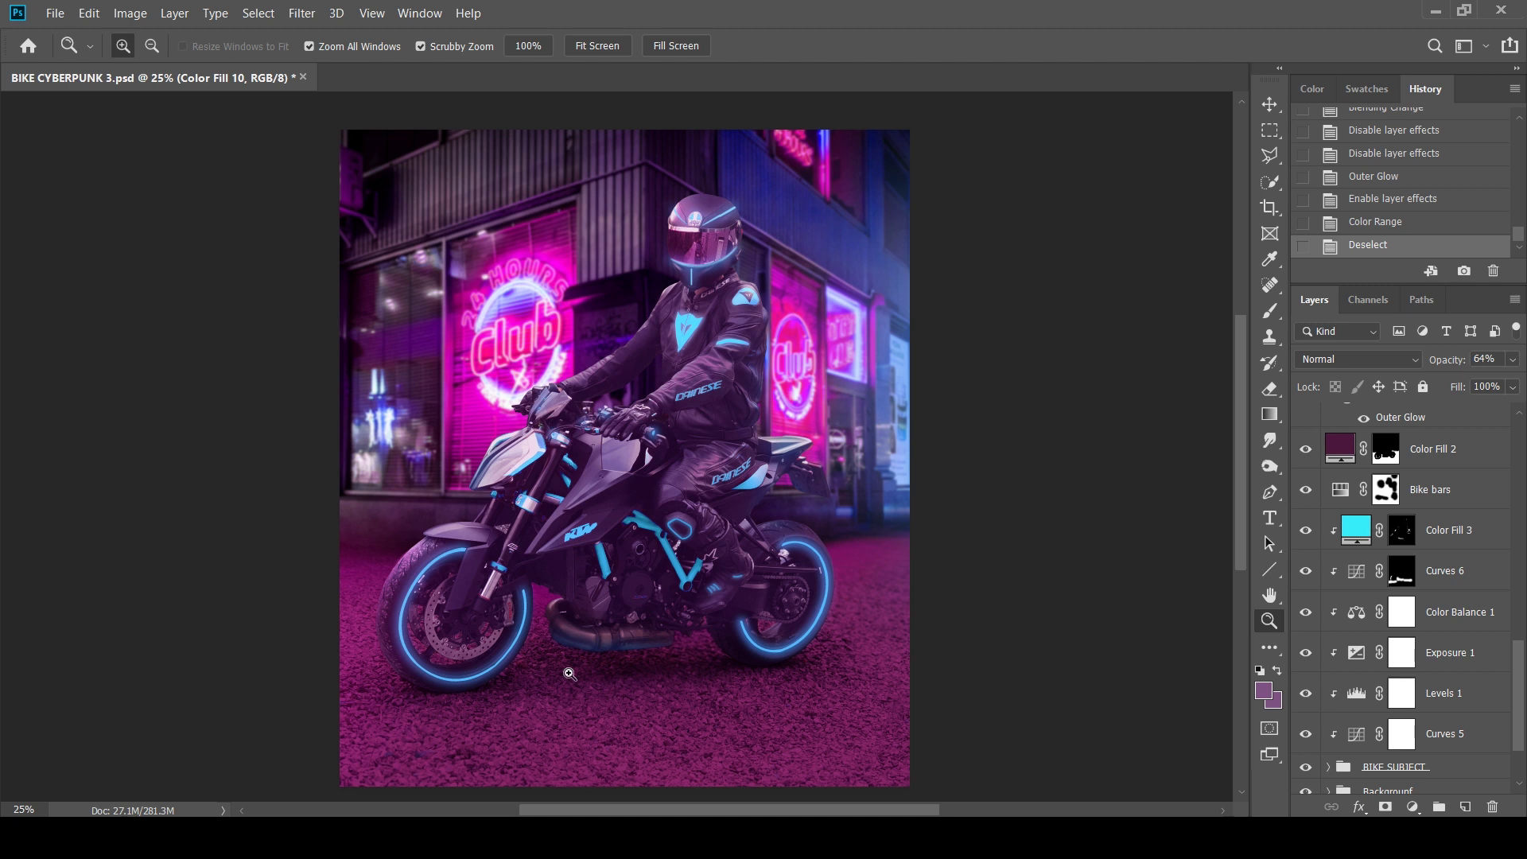
# Review the Curves 6 adjustment settings and expand the Background group.
pyautogui.doubleClick(1402, 570)
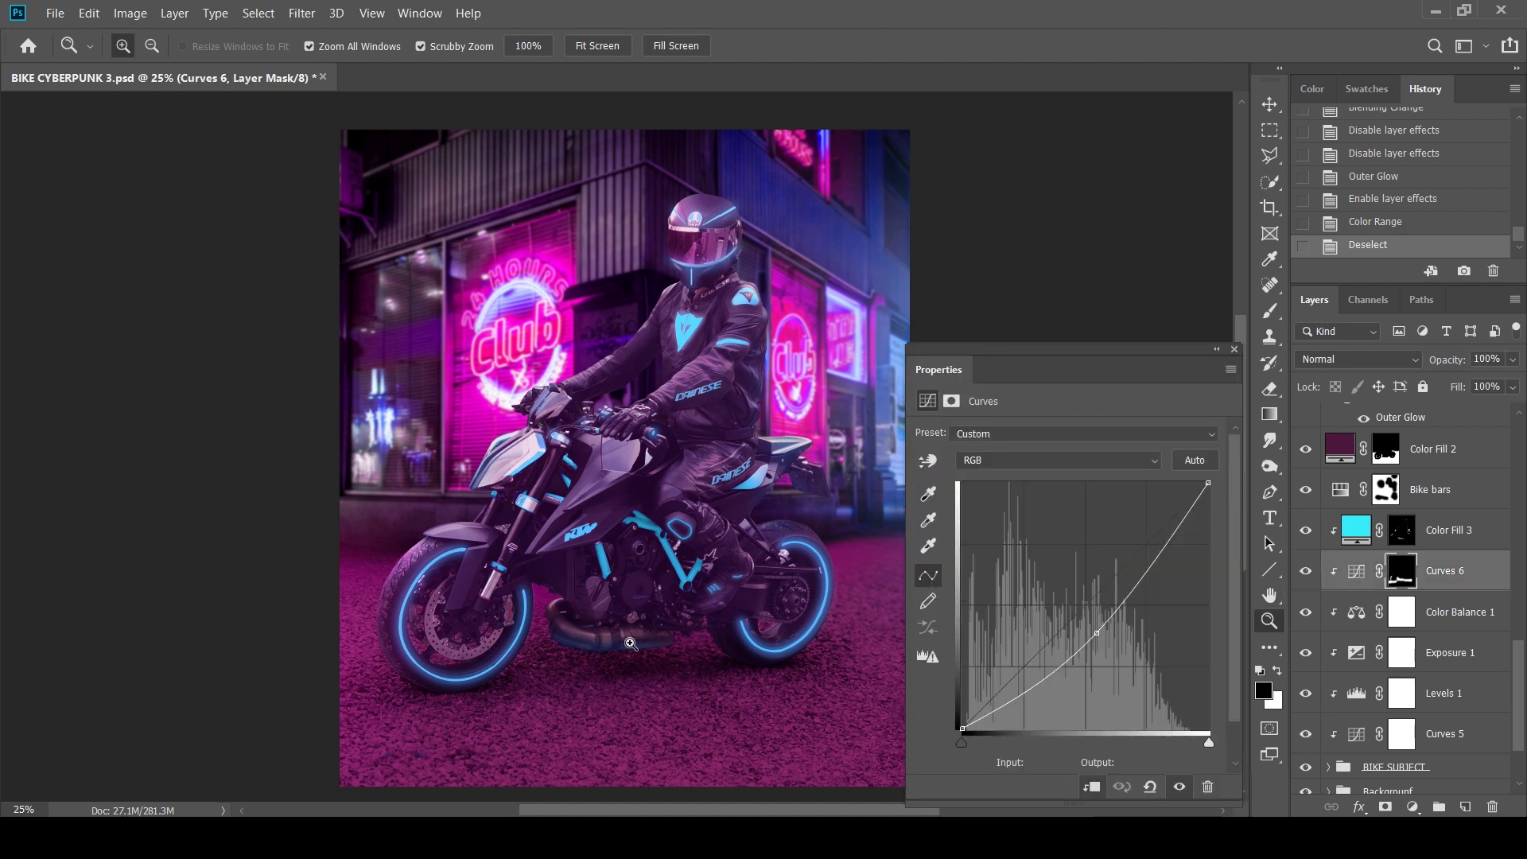
pyautogui.click(1234, 350)
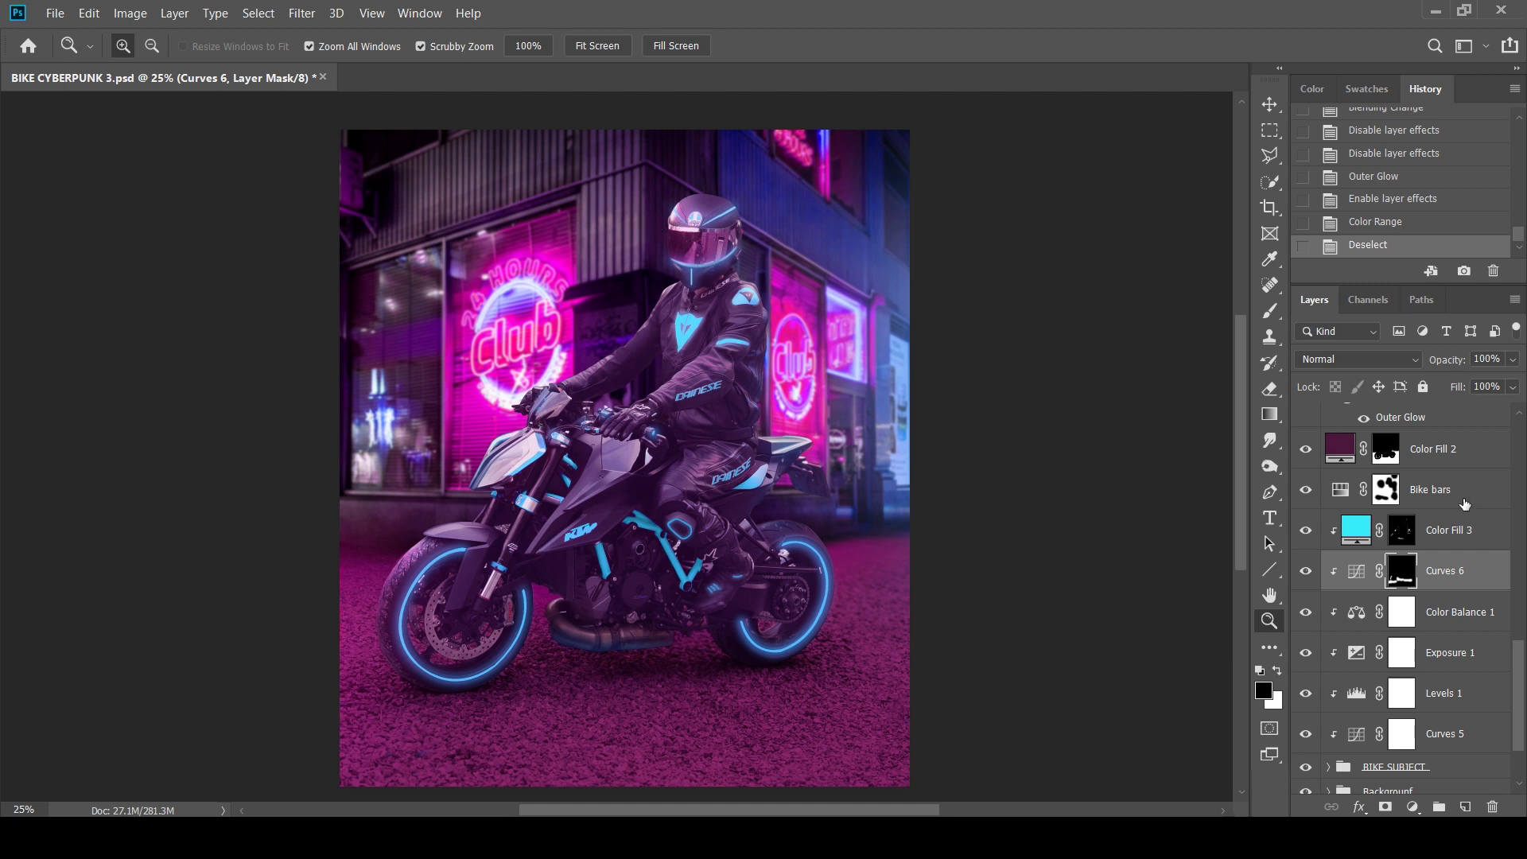
pyautogui.click(1329, 791)
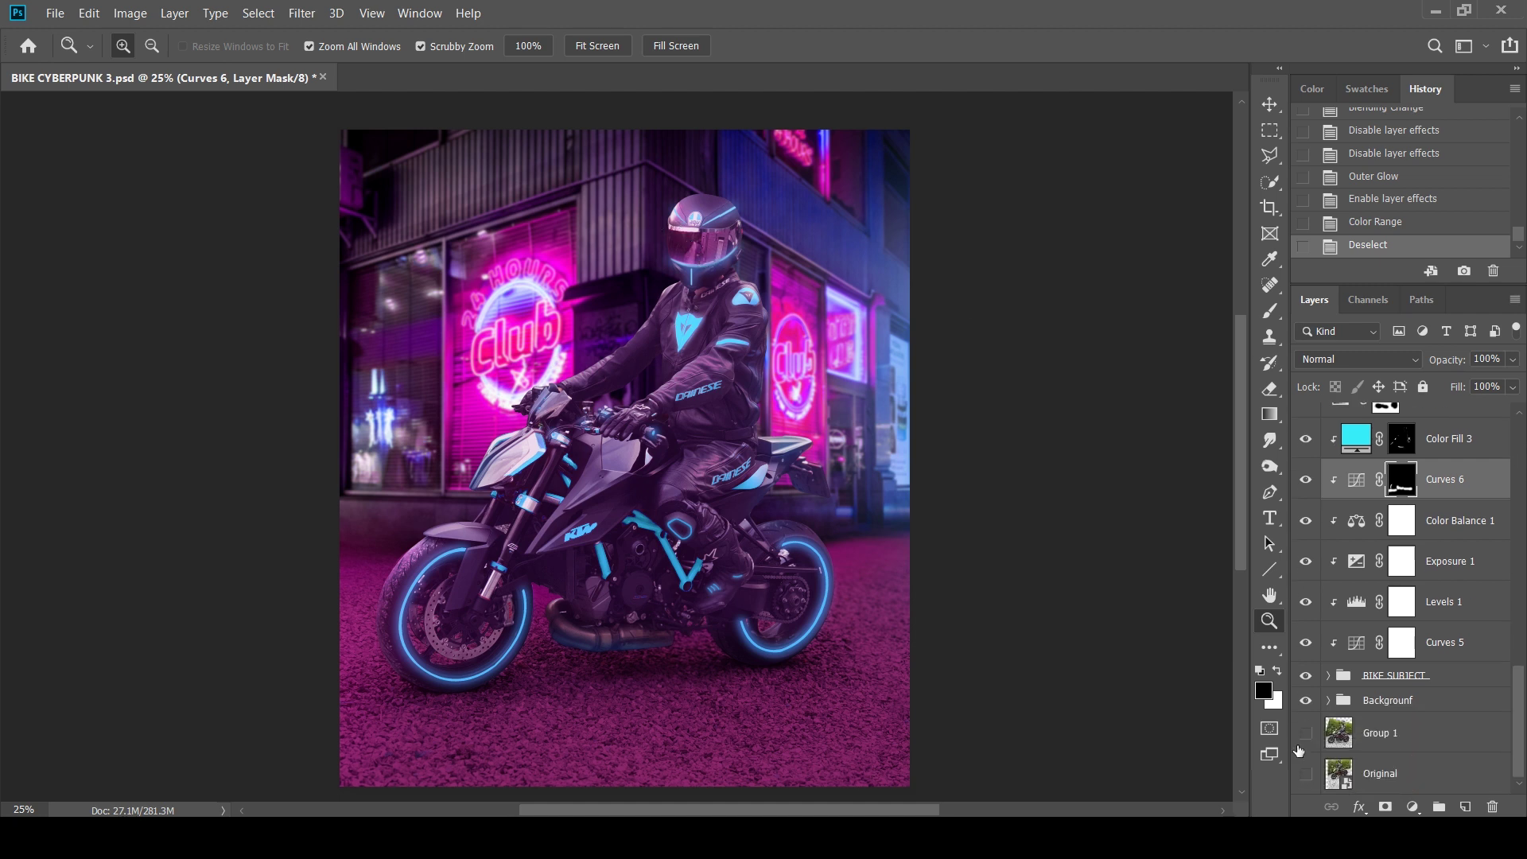
pyautogui.scroll(-5, 1357, 700)
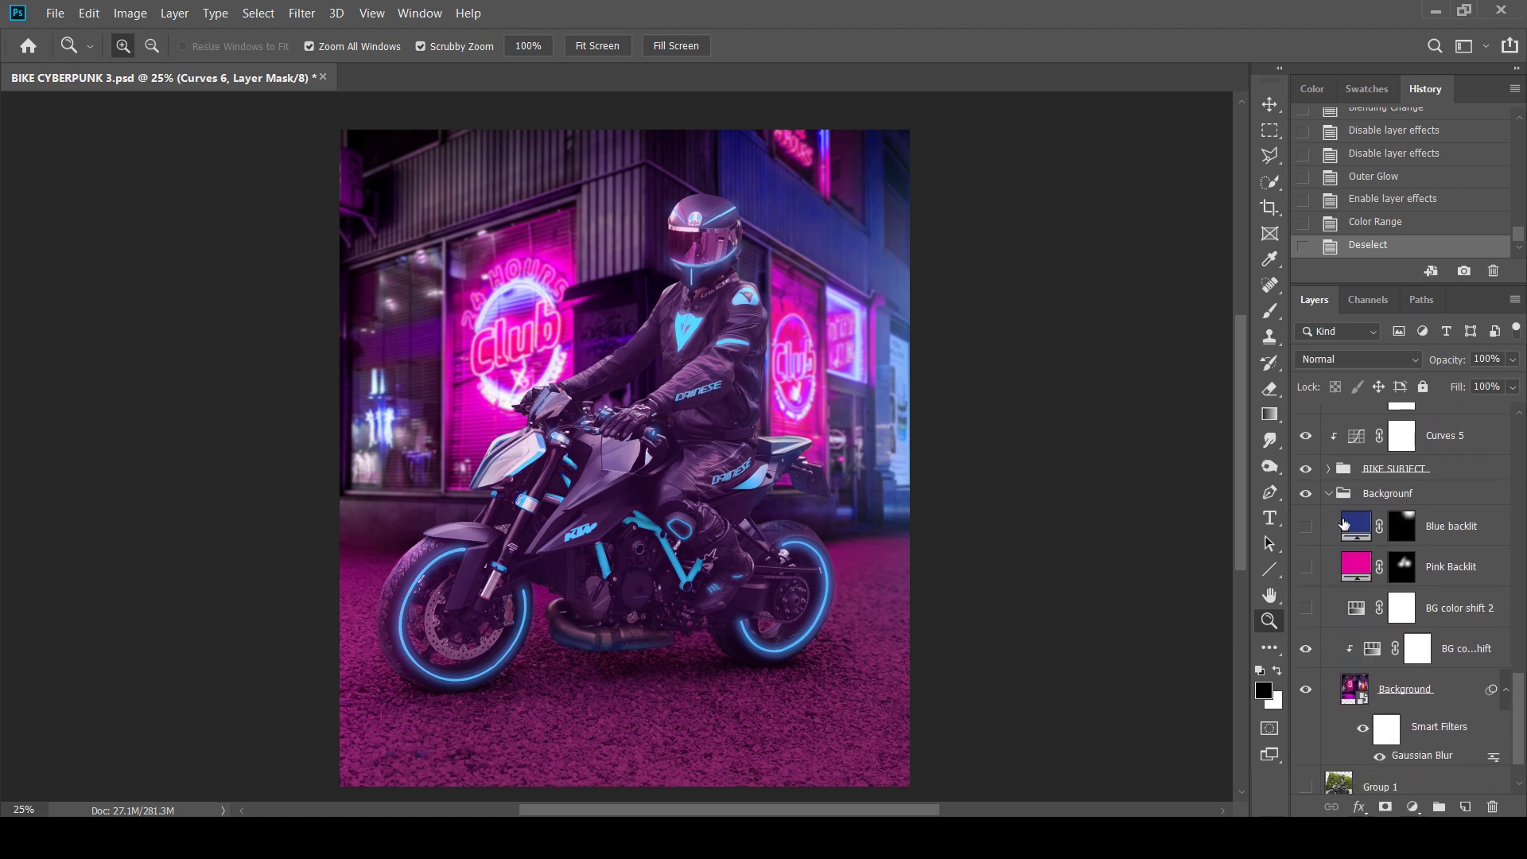
# Turn on the Pink Backlit and Blue backlit glow layers behind the rider.
pyautogui.click(1306, 566)
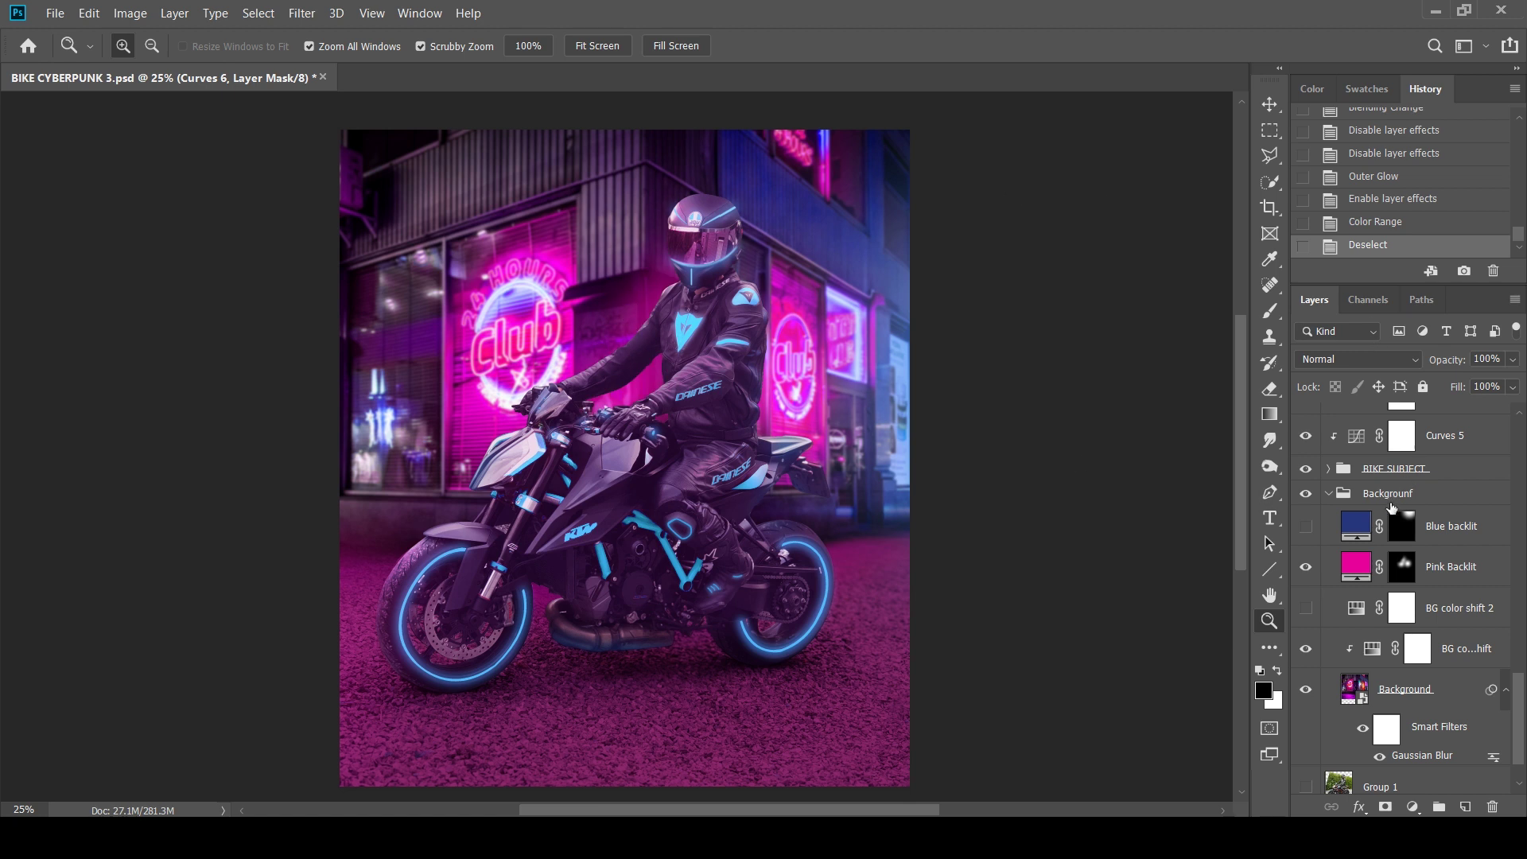
pyautogui.click(1357, 566)
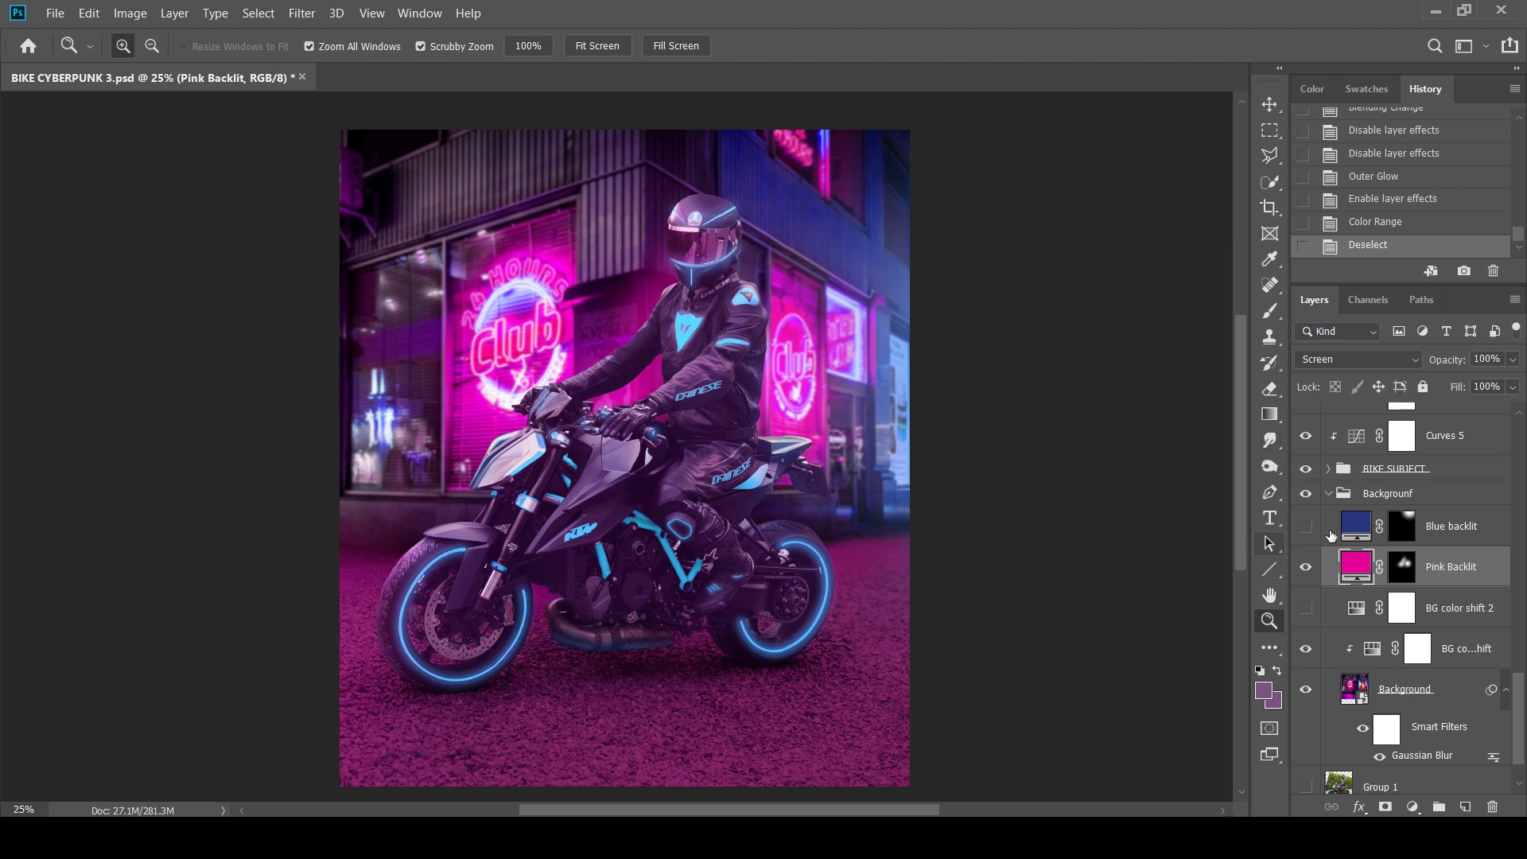
pyautogui.click(1306, 526)
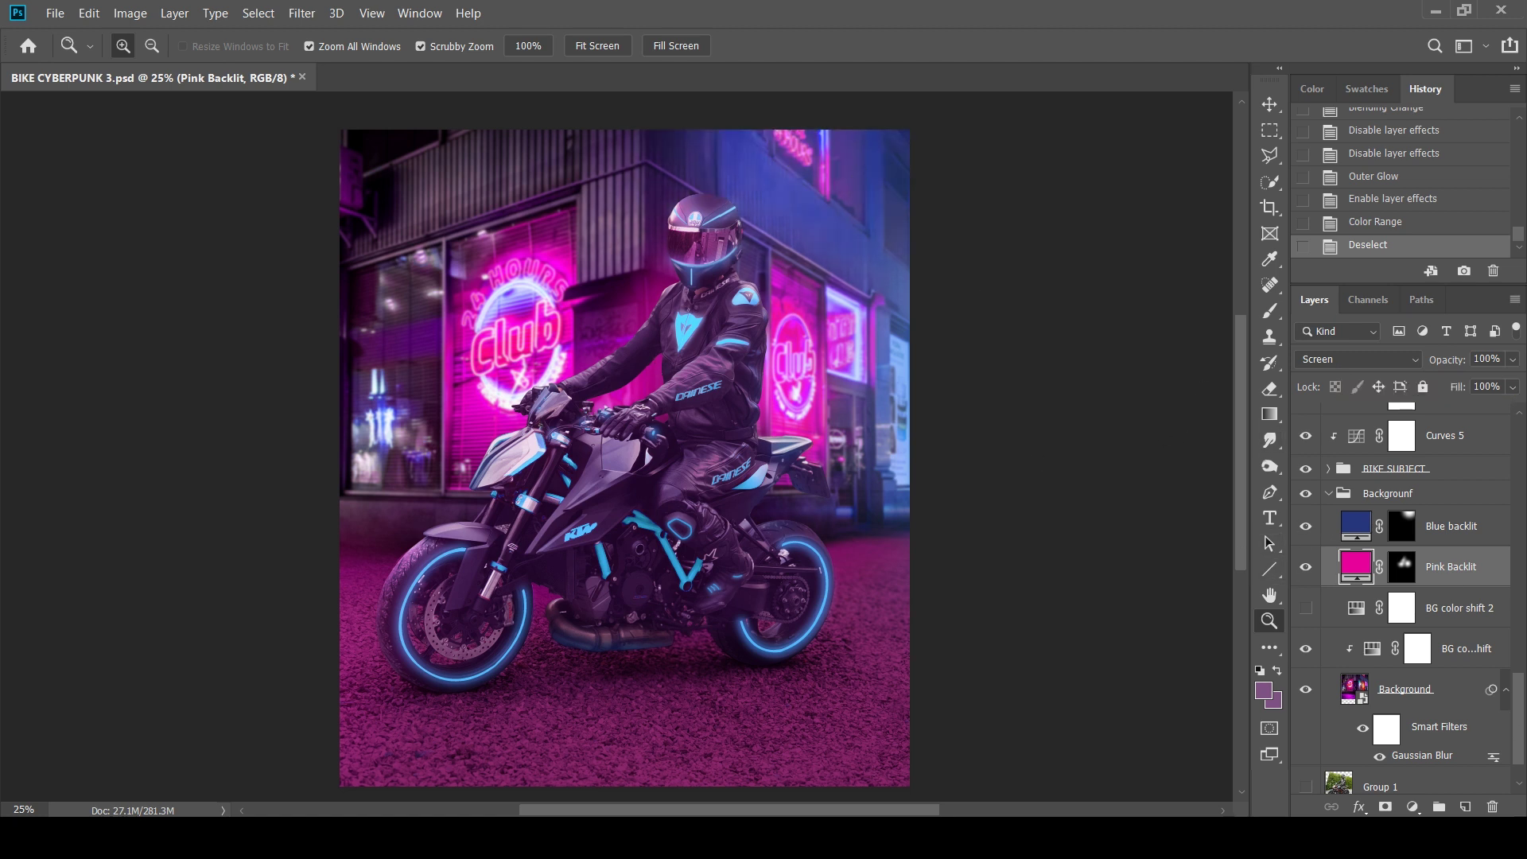
pyautogui.scroll(-2, 1523, 700)
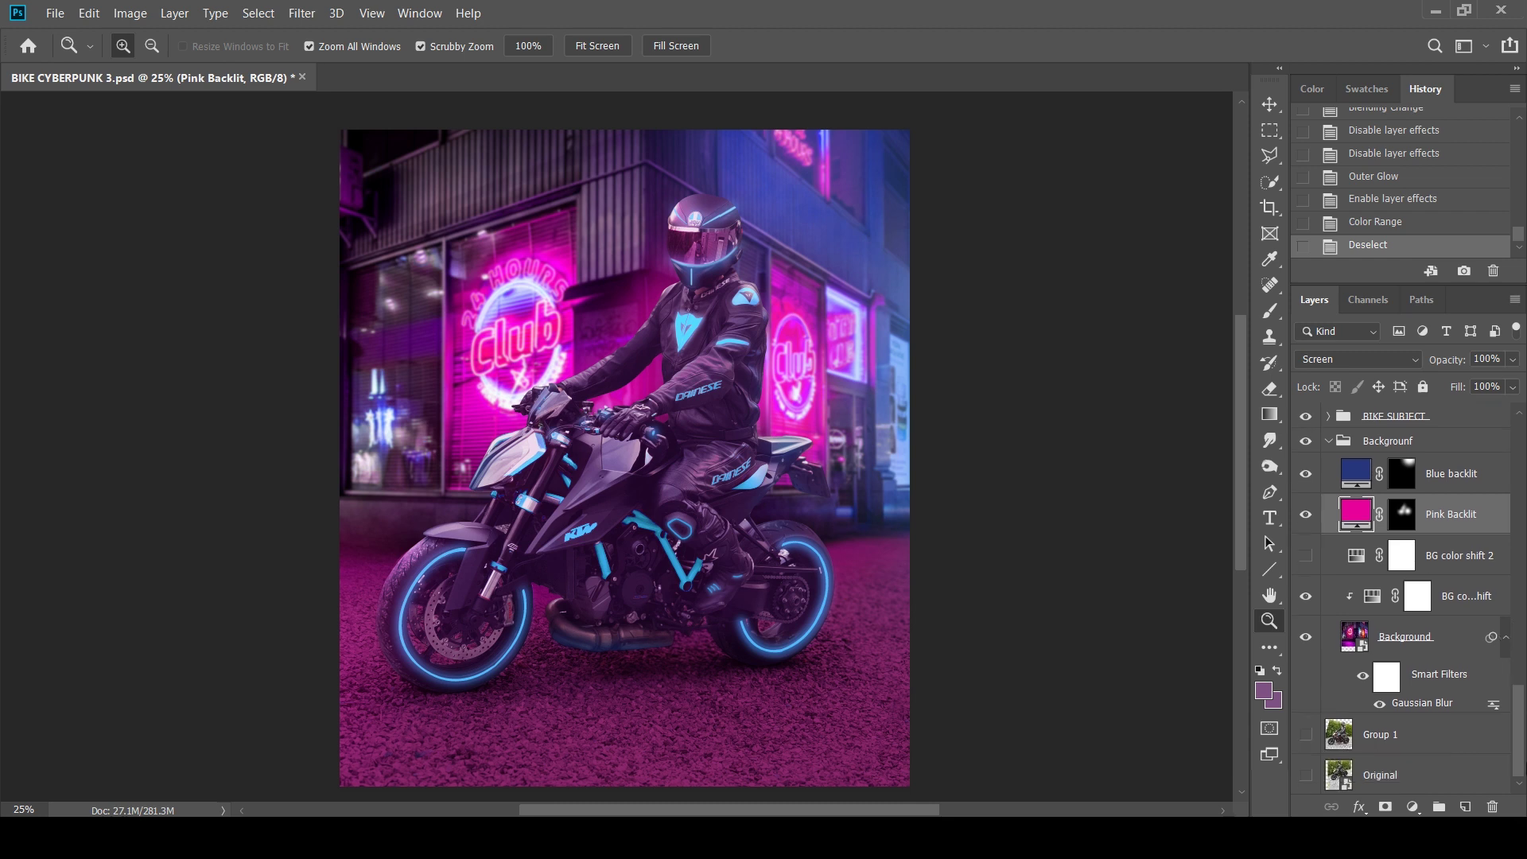
pyautogui.keyDown('alt'); pyautogui.click(1307, 777); pyautogui.keyUp('alt')
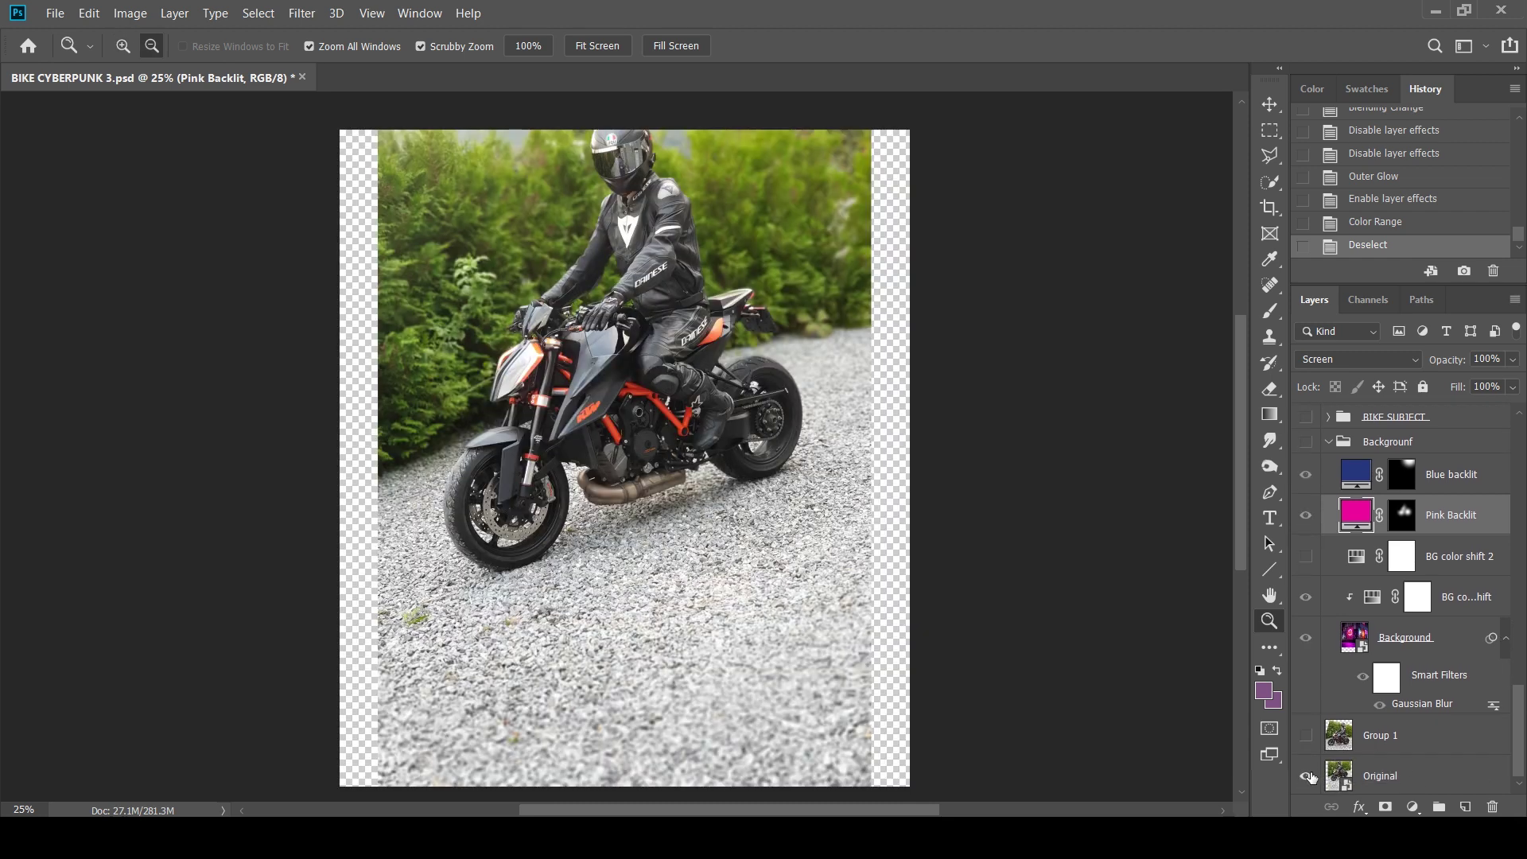
pyautogui.keyDown('alt'); pyautogui.click(1307, 776); pyautogui.keyUp('alt')
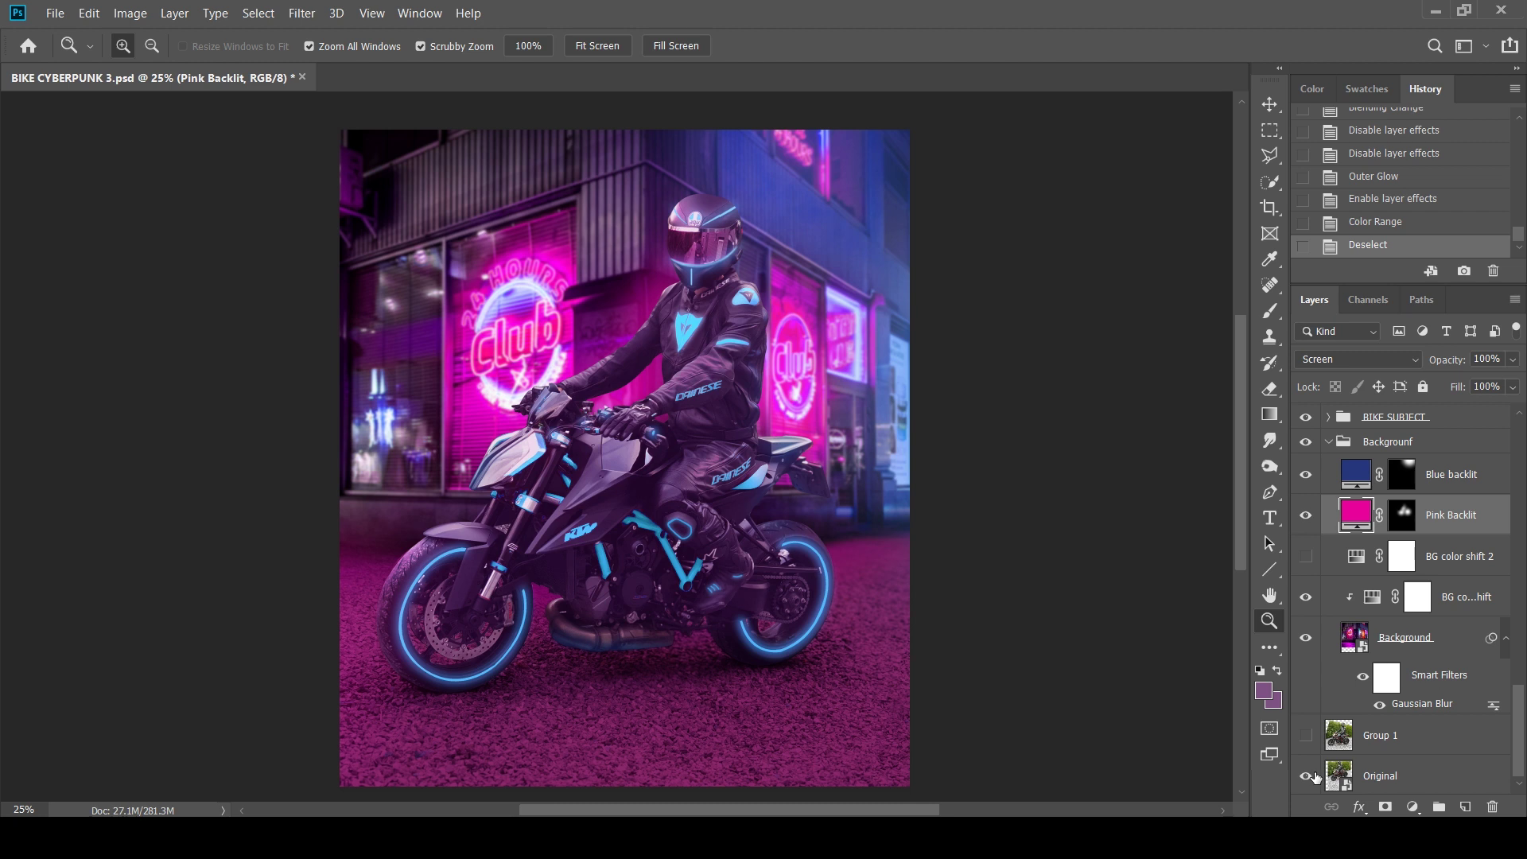